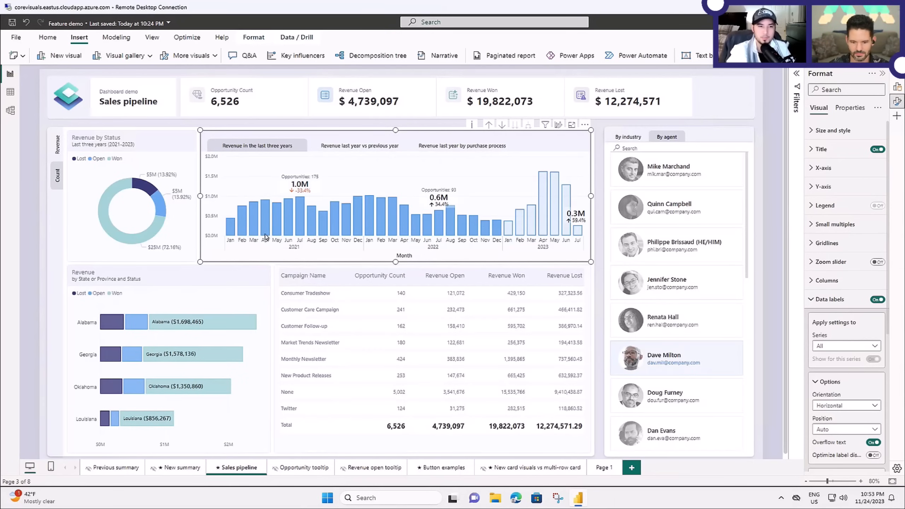
# - Open the column formatting settings of the three-year revenue chart and check which categories they can apply to
pyautogui.moveTo(264, 237)
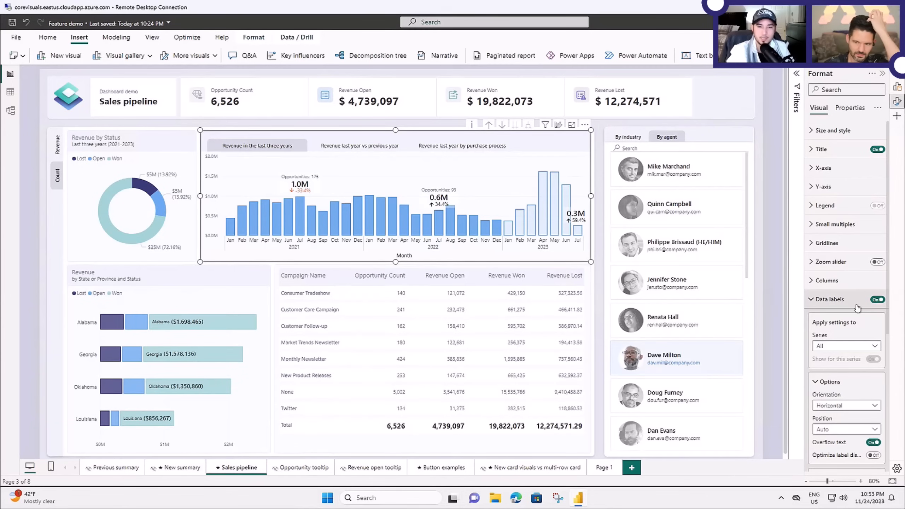
pyautogui.click(812, 299)
pyautogui.click(811, 281)
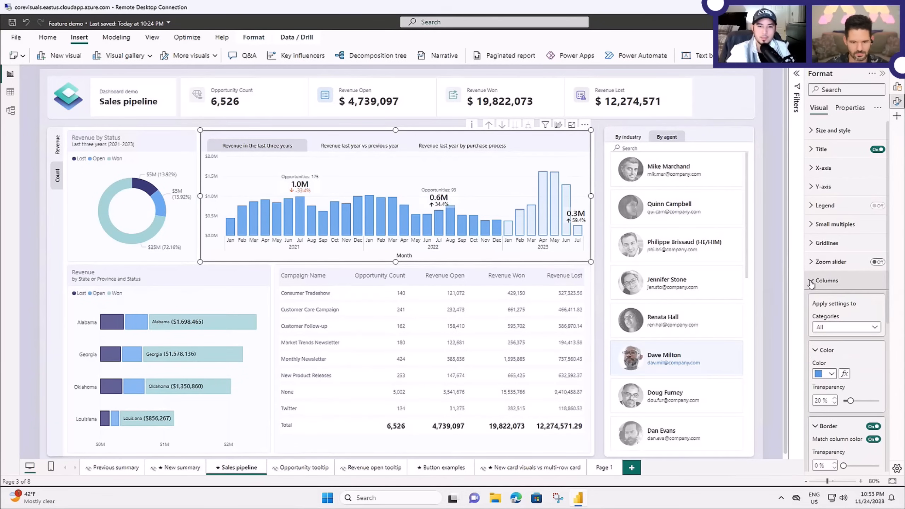
pyautogui.scroll(-1, 830, 284)
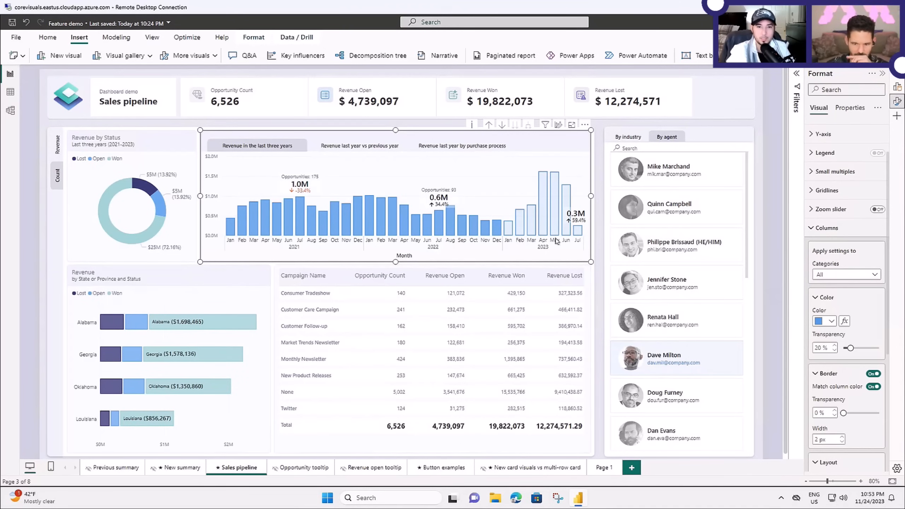
pyautogui.click(871, 274)
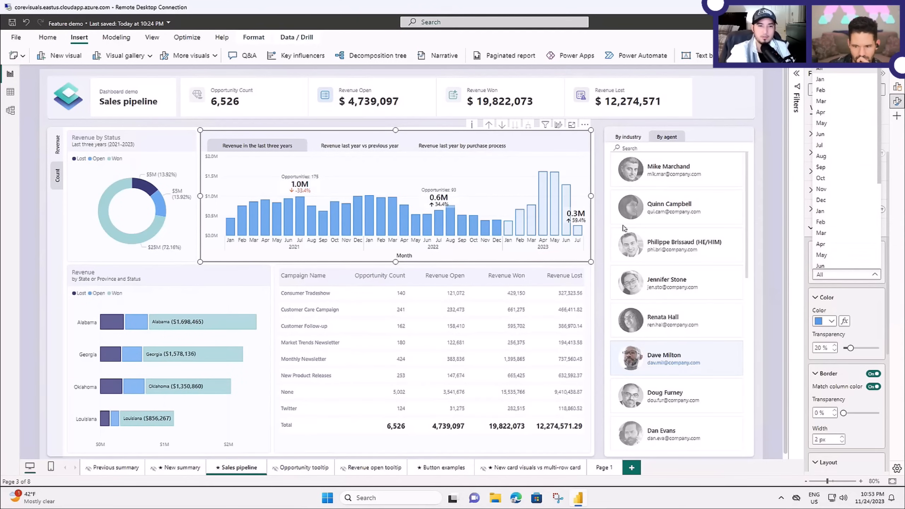
pyautogui.click(871, 286)
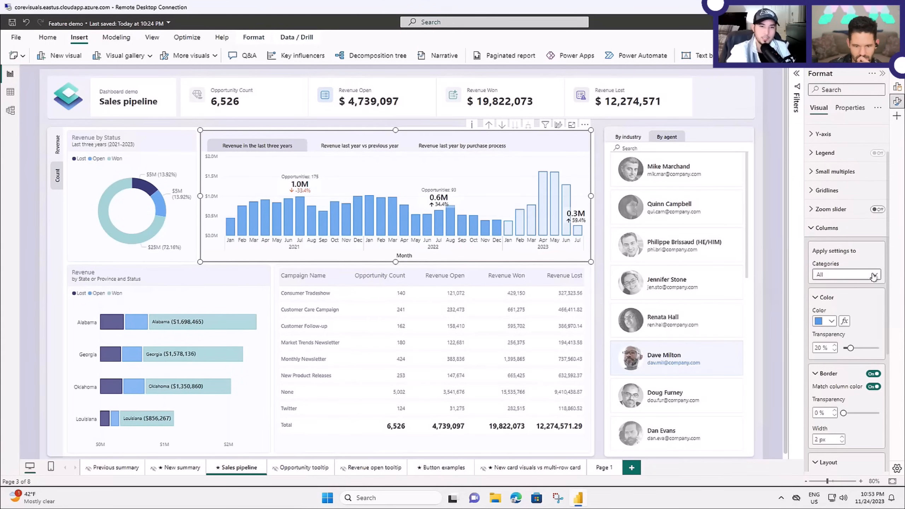
pyautogui.moveTo(536, 224)
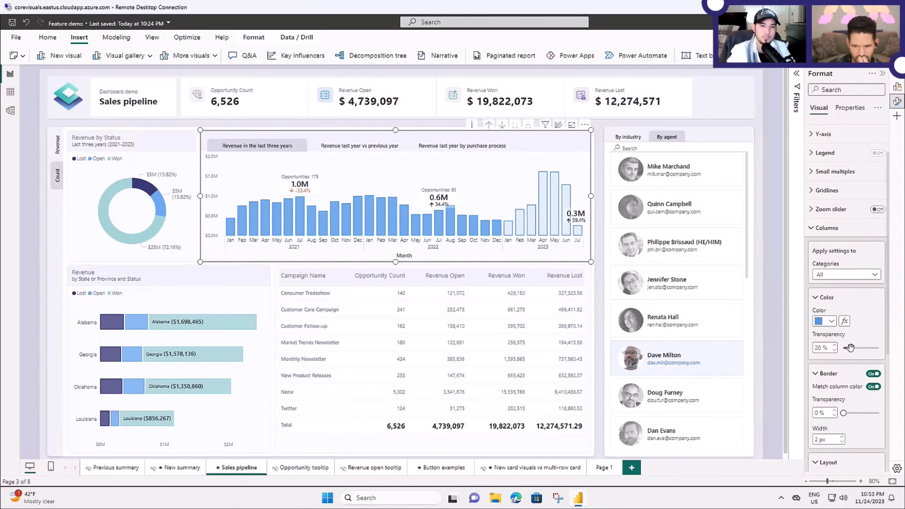
# - Raise the transparency of all columns to 25 %, and switch the column settings to the Jan category and back to All
pyautogui.moveTo(850, 348)
pyautogui.mouseDown()
pyautogui.moveTo(867, 347)
pyautogui.moveTo(851, 348)
pyautogui.mouseUp()
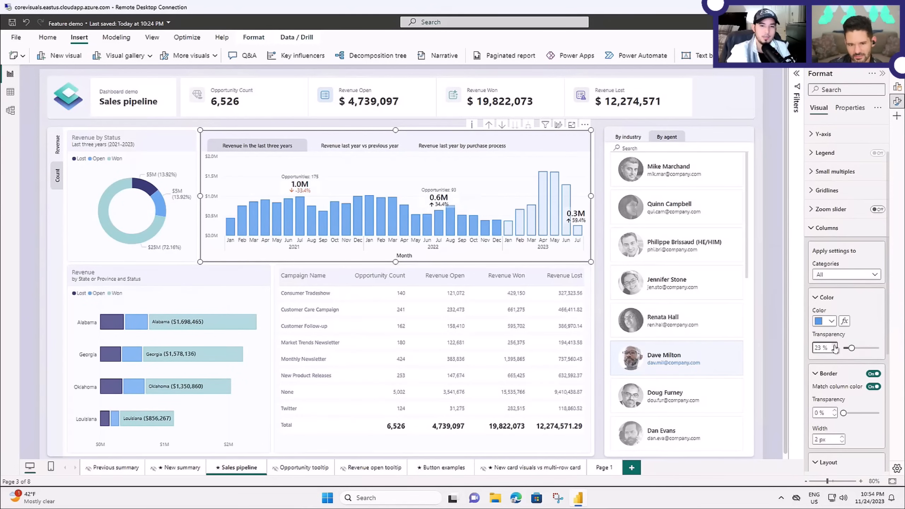
pyautogui.click(874, 274)
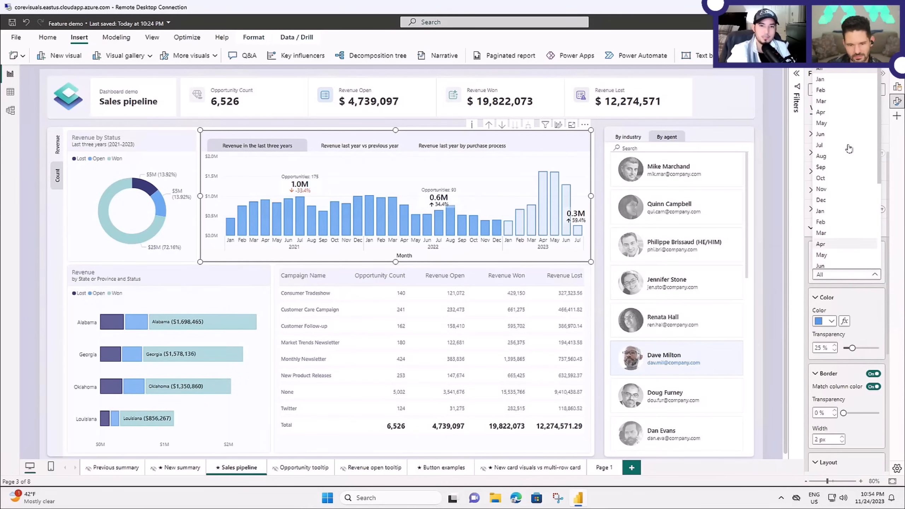
pyautogui.click(820, 80)
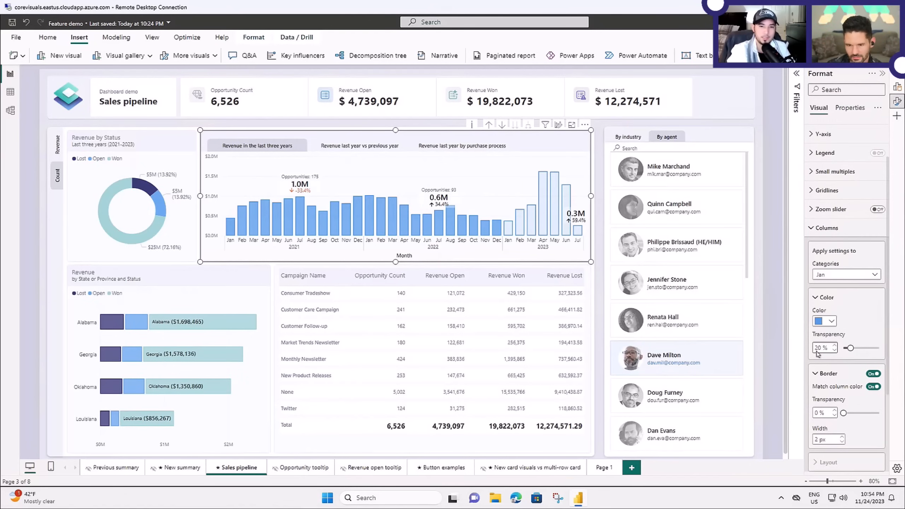
pyautogui.click(875, 275)
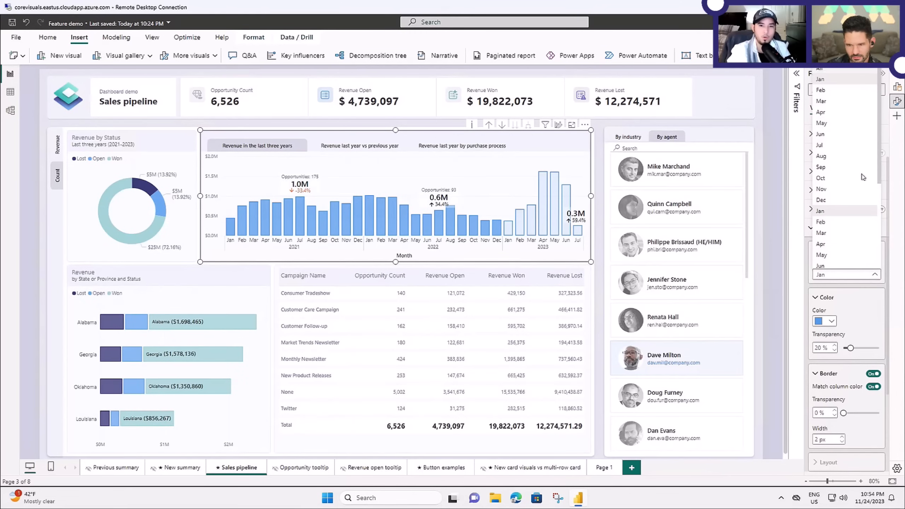
pyautogui.click(829, 69)
# - Try 53 % transparency on all of the chart's columns and return it to 20 %
pyautogui.moveTo(849, 347); pyautogui.dragTo(862, 347)
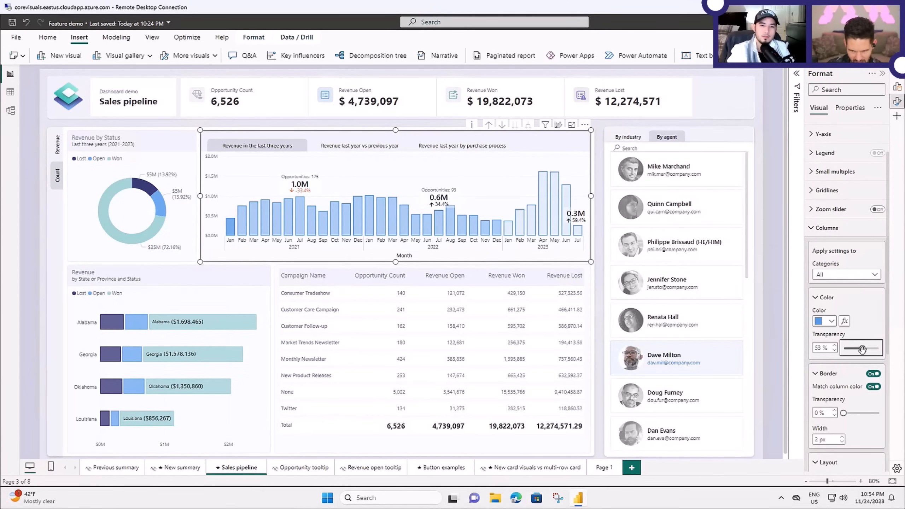
pyautogui.moveTo(861, 347); pyautogui.dragTo(850, 349)
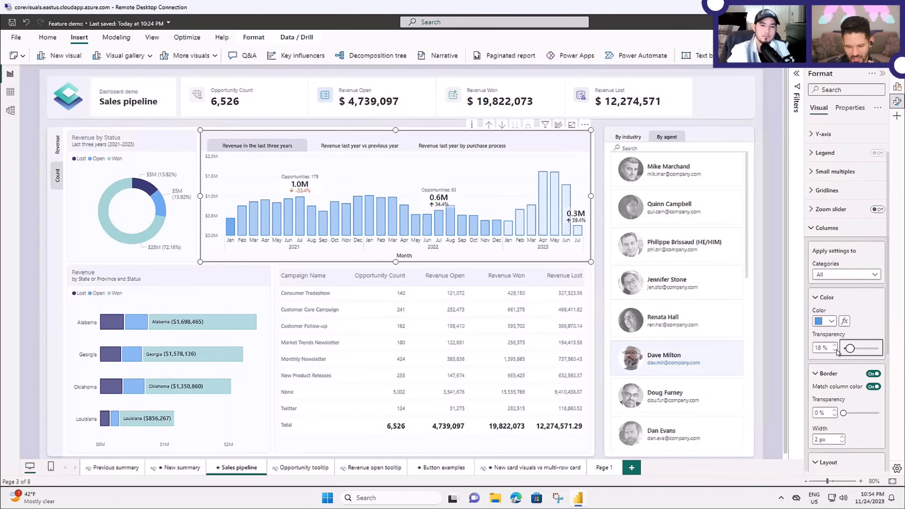
pyautogui.click(835, 346)
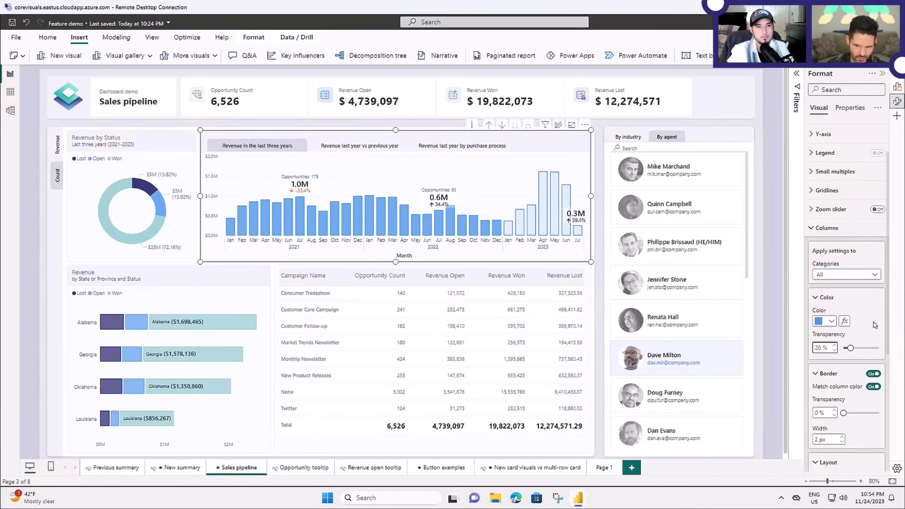
# - Review the month categories available for the column settings, keeping All selected
pyautogui.click(873, 275)
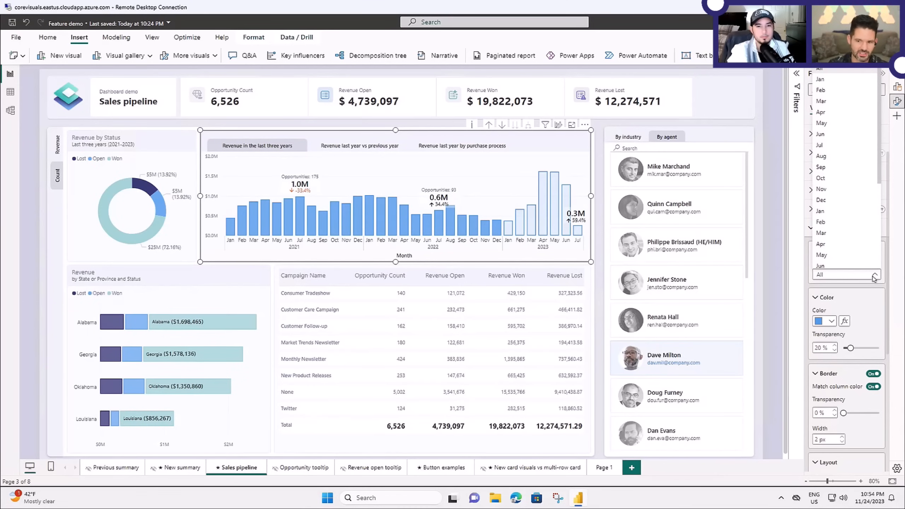
pyautogui.click(874, 288)
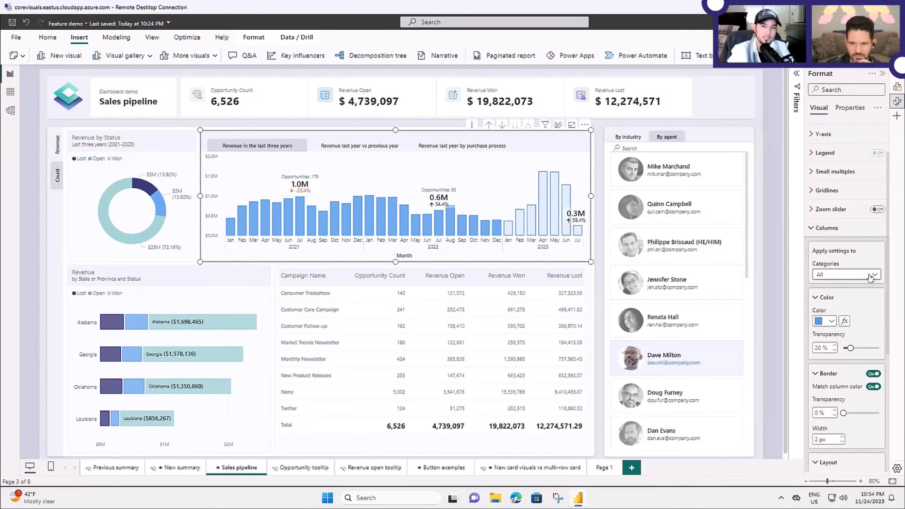
pyautogui.click(872, 278)
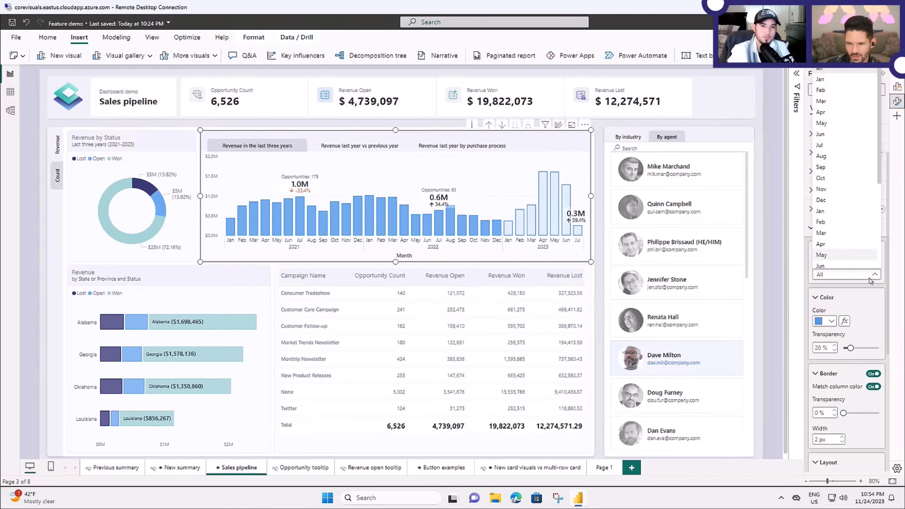
pyautogui.click(860, 290)
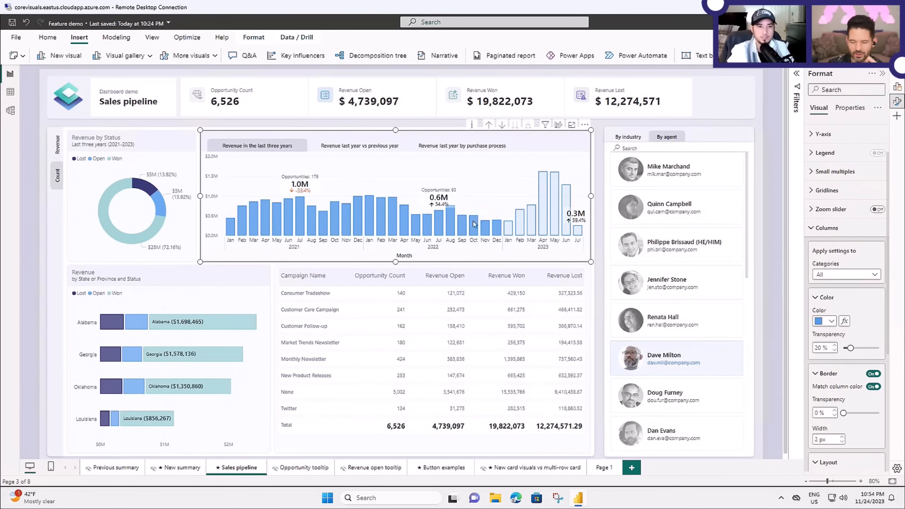
# - Turn on concatenated labels for the revenue chart's X-axis values
pyautogui.scroll(3, 830, 181)
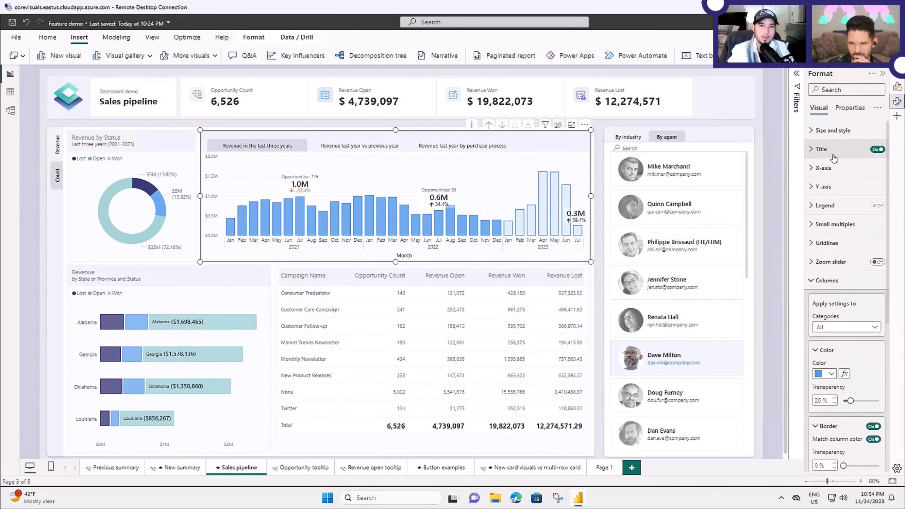
pyautogui.click(812, 169)
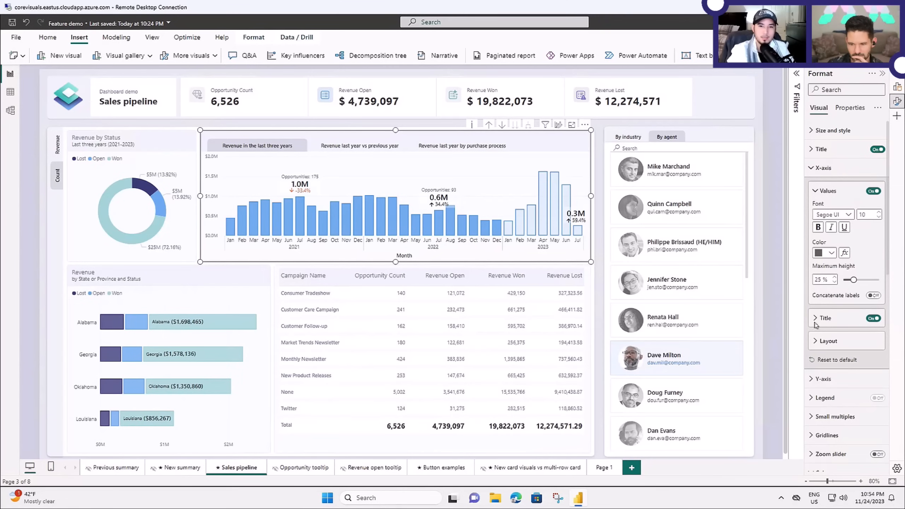
pyautogui.click(873, 296)
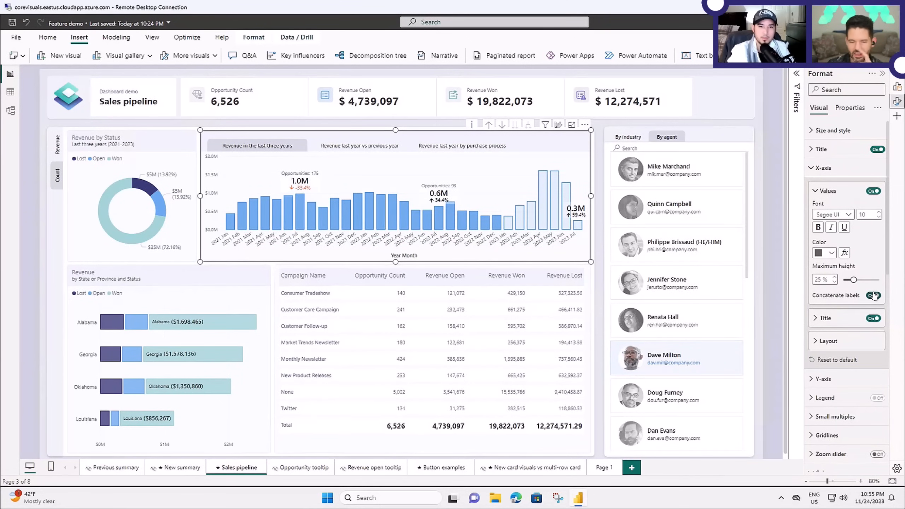
# - Examine the year-and-month categories offered in the column settings
pyautogui.scroll(-4, 850, 346)
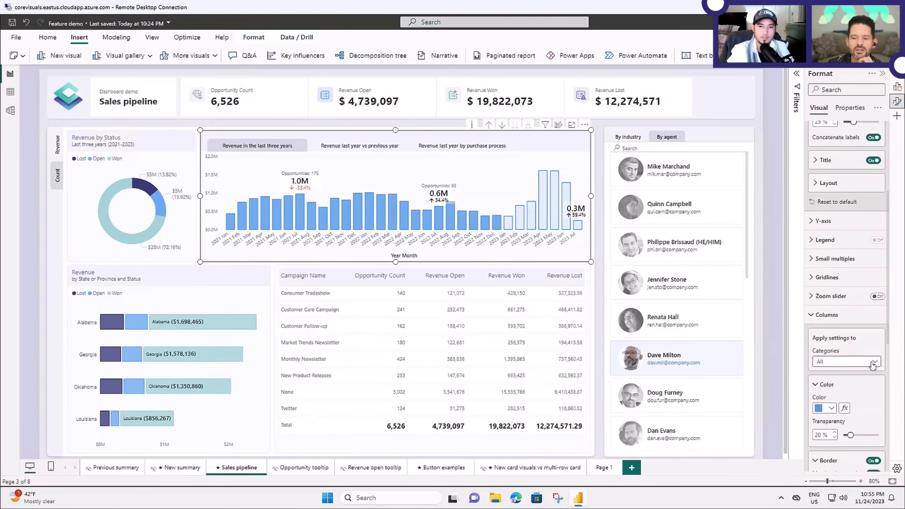
pyautogui.click(872, 362)
pyautogui.scroll(-1, 848, 251)
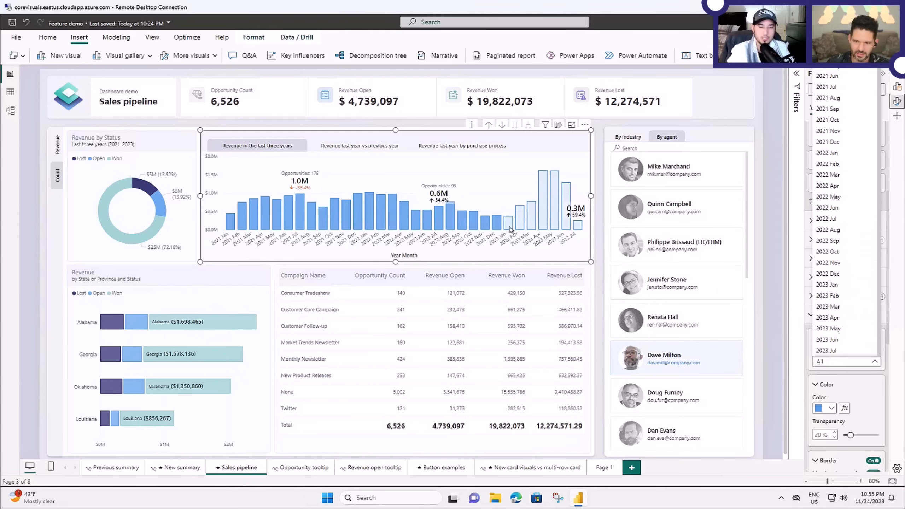
pyautogui.click(852, 378)
# - Turn concatenated X-axis labels back off and recheck the categories offered in the column settings
pyautogui.scroll(5, 843, 252)
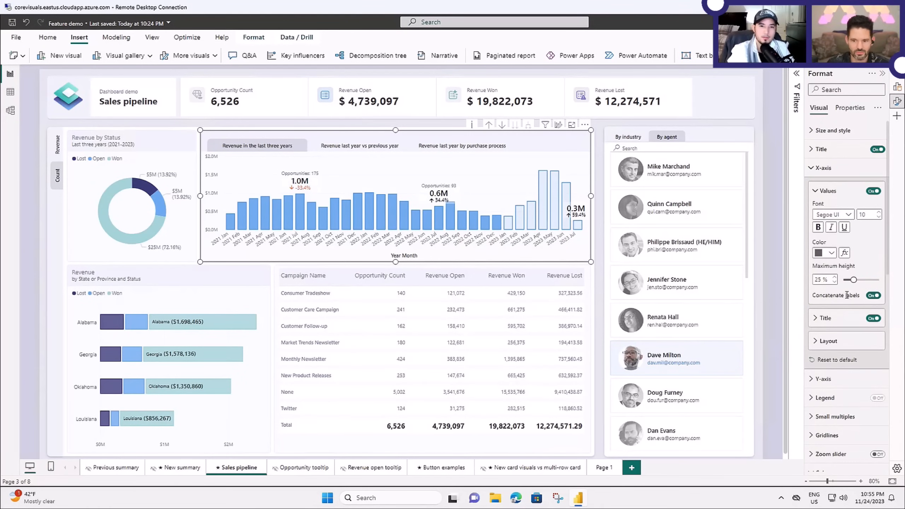
pyautogui.click(872, 296)
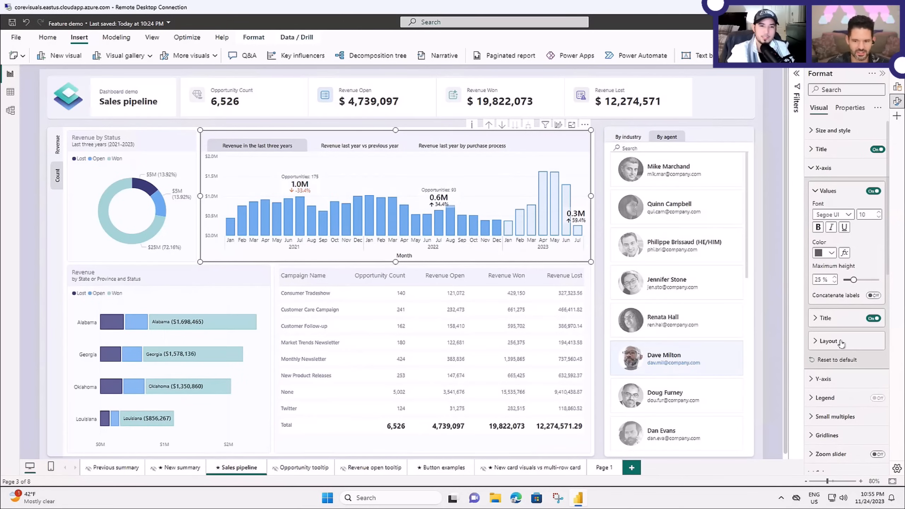
pyautogui.scroll(-7, 846, 341)
pyautogui.click(869, 256)
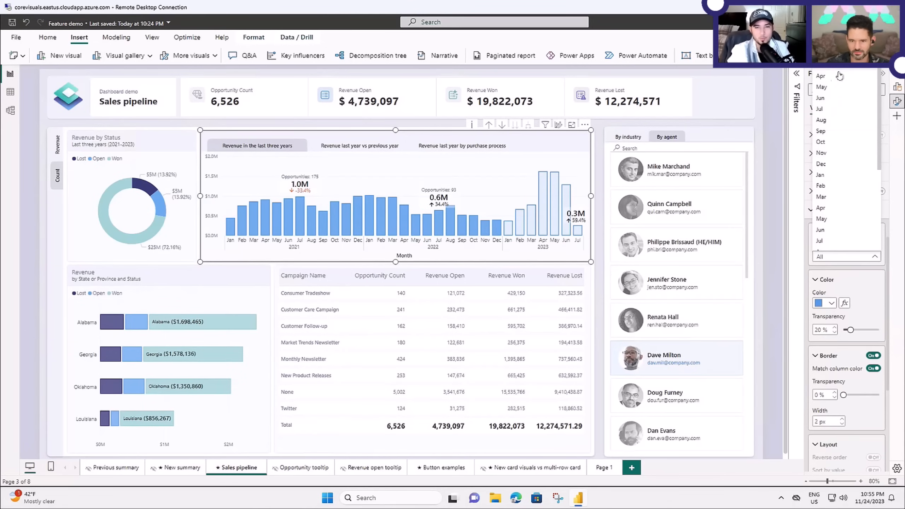
pyautogui.click(866, 281)
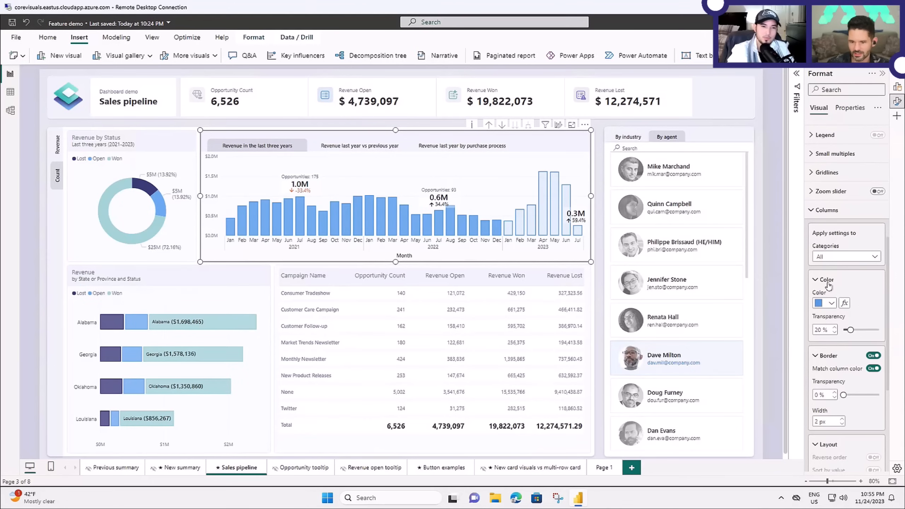
# - Turn off matching of the border to the column color for all categories, and turn it back on
pyautogui.scroll(-2, 844, 361)
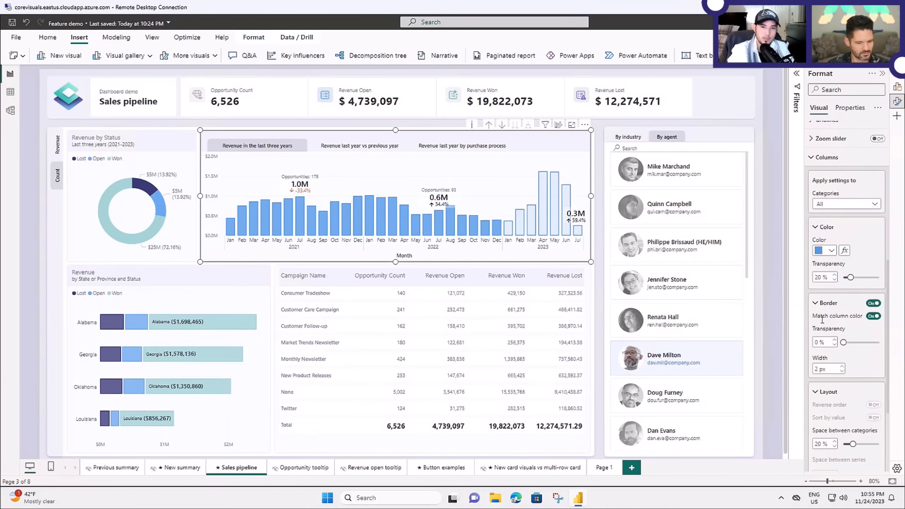
pyautogui.click(873, 316)
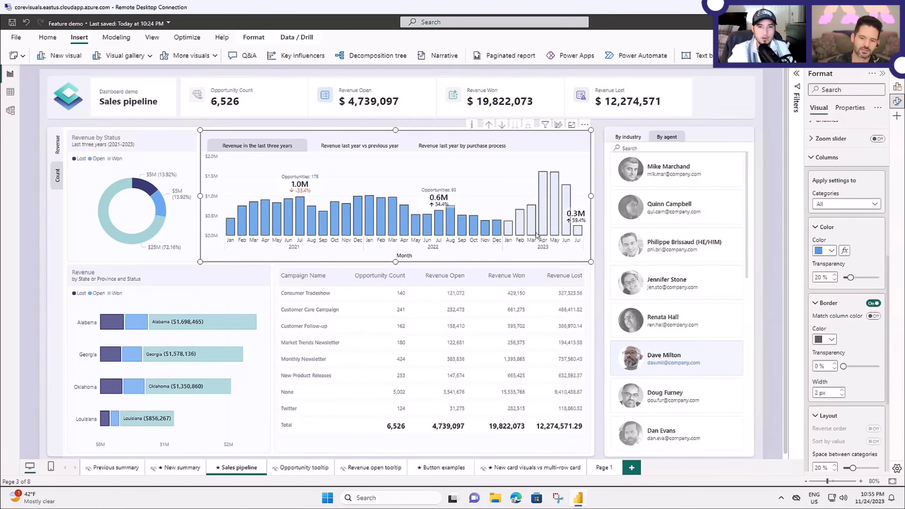
pyautogui.click(869, 205)
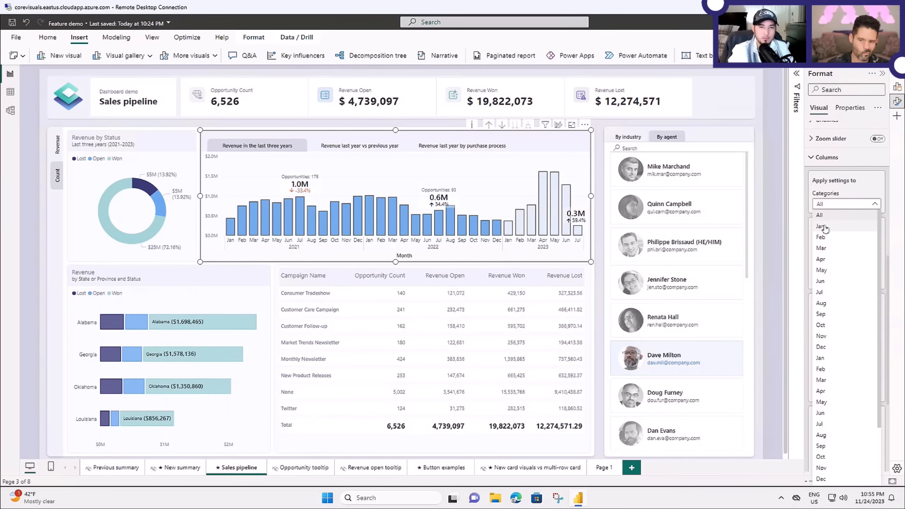
pyautogui.click(887, 184)
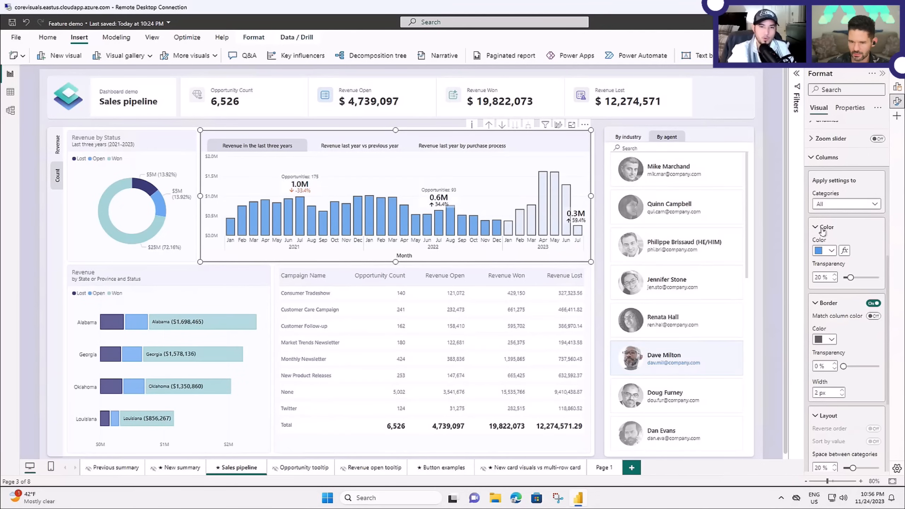
pyautogui.click(872, 316)
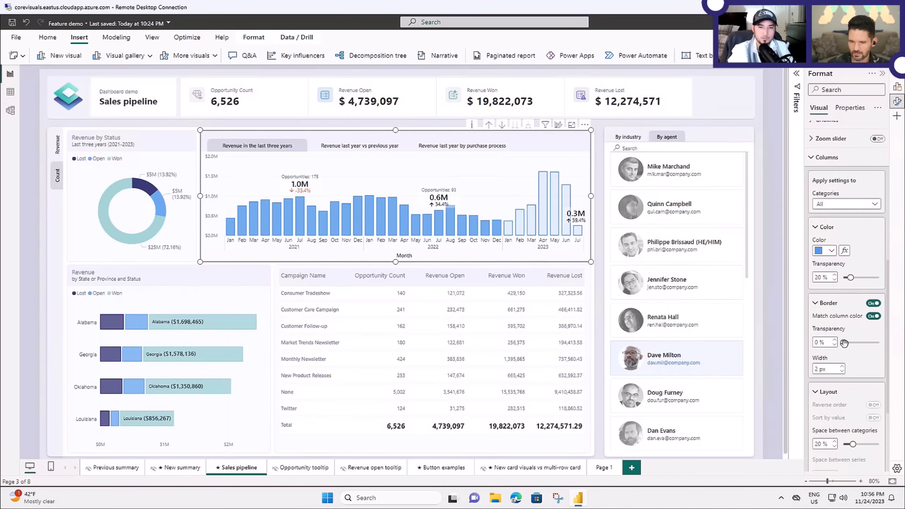
pyautogui.moveTo(520, 229)
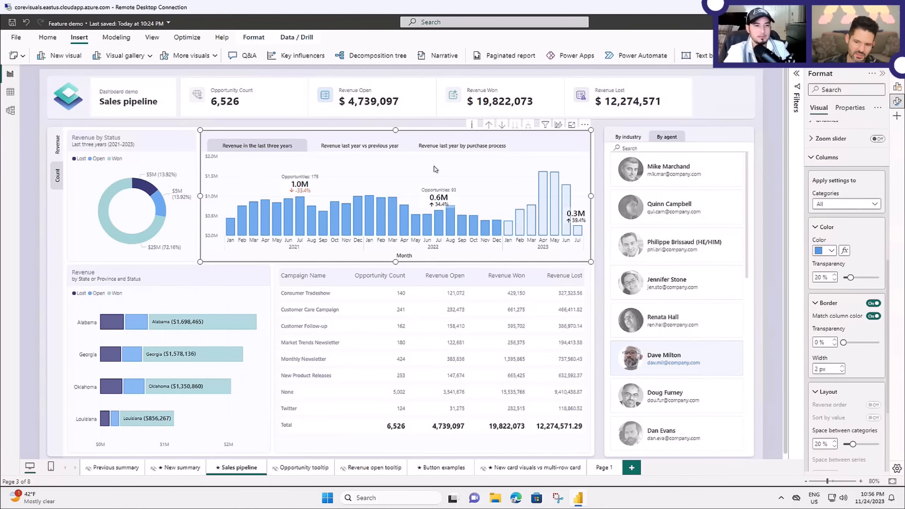
# - Examine the July 2021 column and its data label in the revenue chart up close
pyautogui.scroll(2, 451, 228)
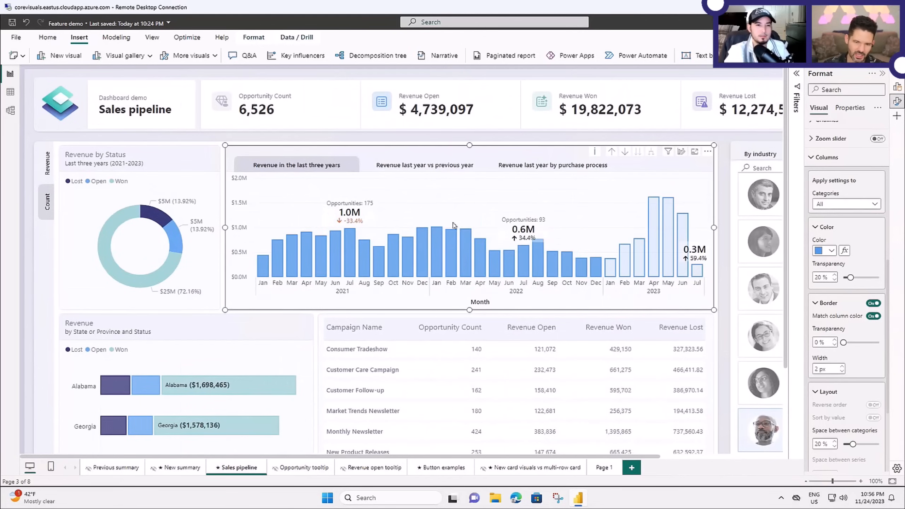
pyautogui.scroll(2, 527, 284)
pyautogui.scroll(3, 638, 331)
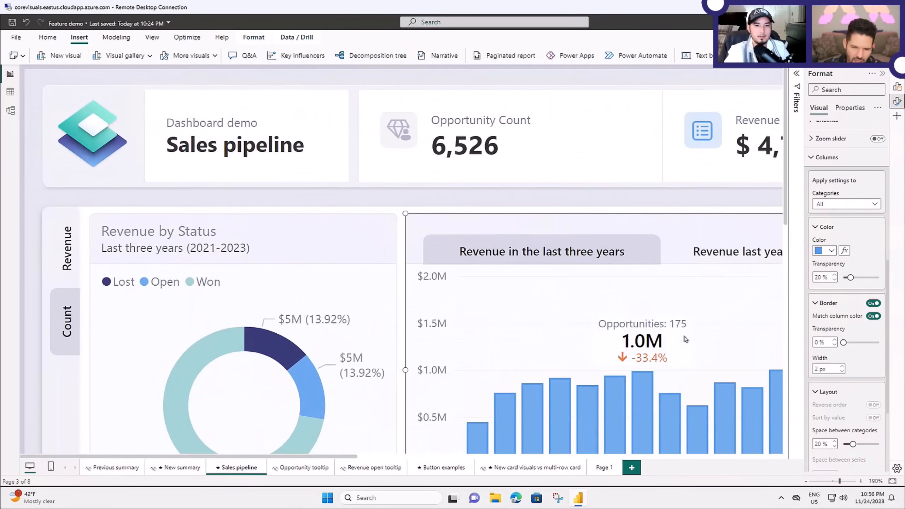
pyautogui.scroll(-5, 686, 337)
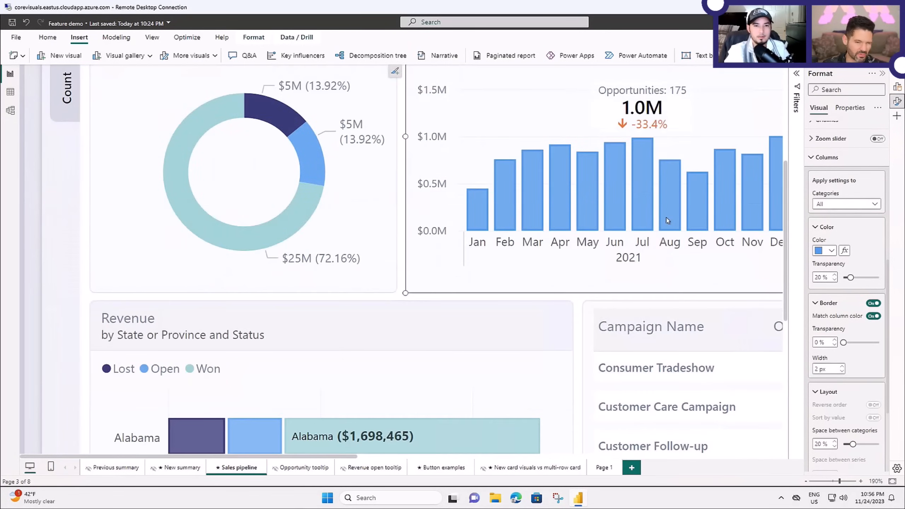
# - Try a darker blue shade as the color of all columns in the three-year revenue chart
pyautogui.scroll(1, 668, 222)
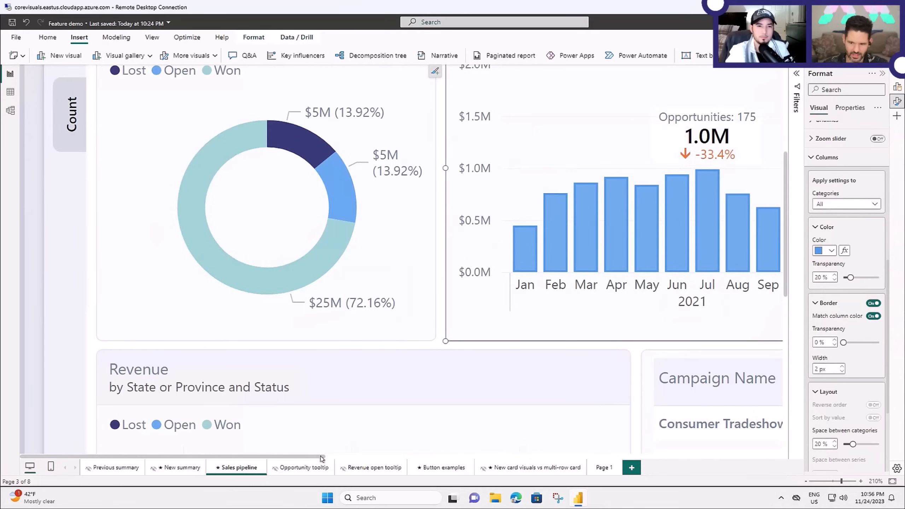
pyautogui.hscroll(3, 316, 458)
pyautogui.hscroll(10, 384, 464)
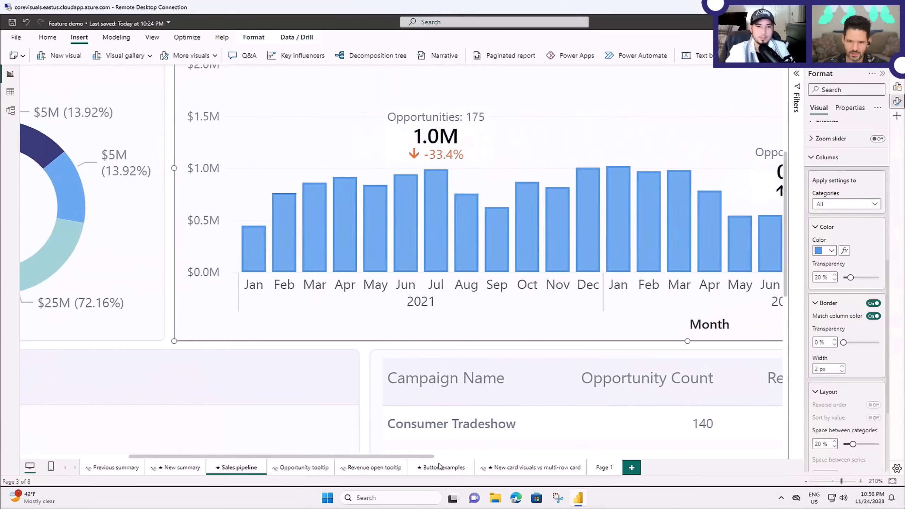
pyautogui.hscroll(3, 472, 468)
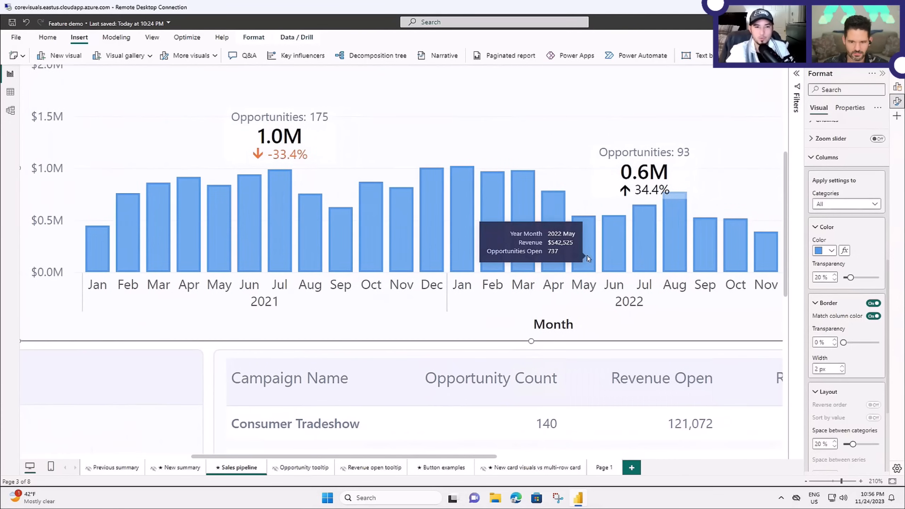
pyautogui.click(829, 252)
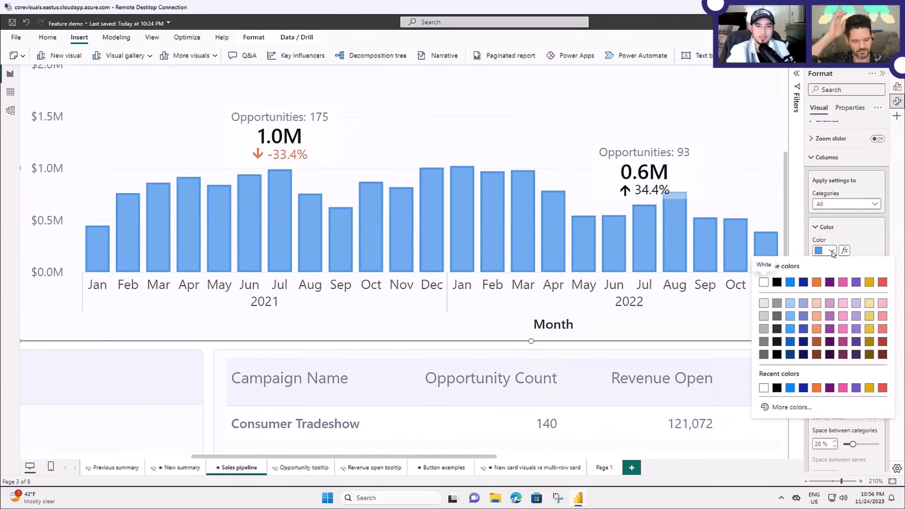
pyautogui.click(791, 341)
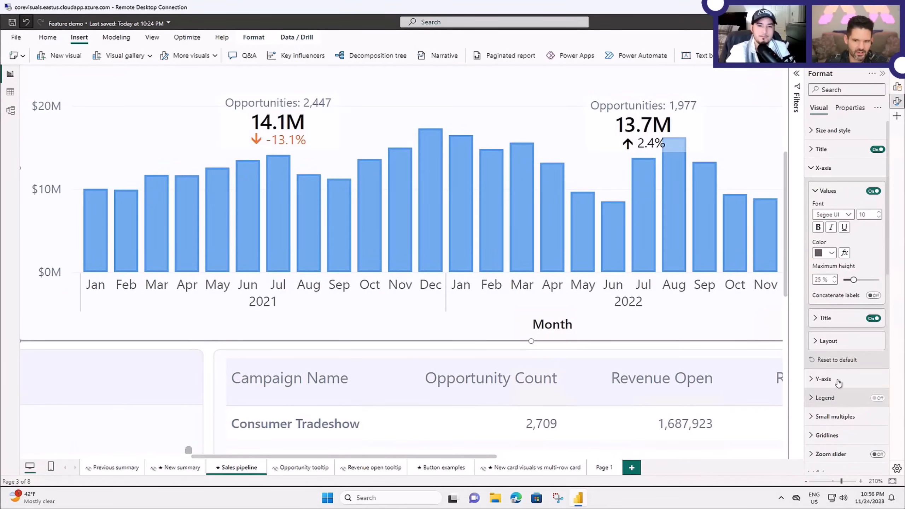
# - Set the column color transparency to 0% for all categories, and set it back to 20%
pyautogui.scroll(-3, 841, 372)
pyautogui.scroll(-2, 846, 387)
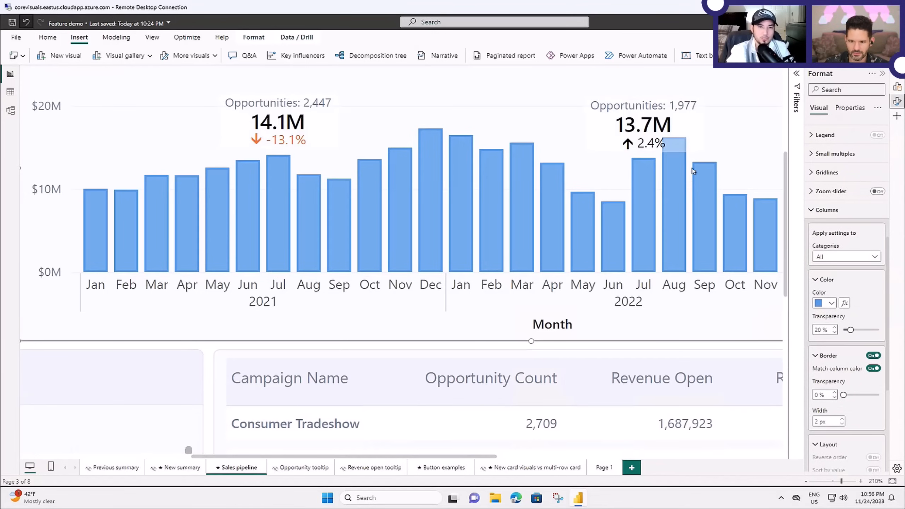
pyautogui.click(817, 394)
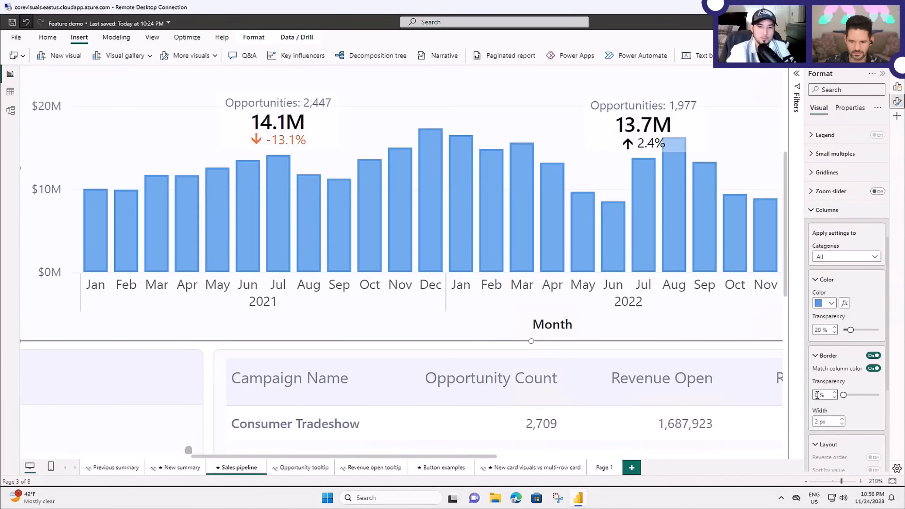
pyautogui.moveTo(737, 246)
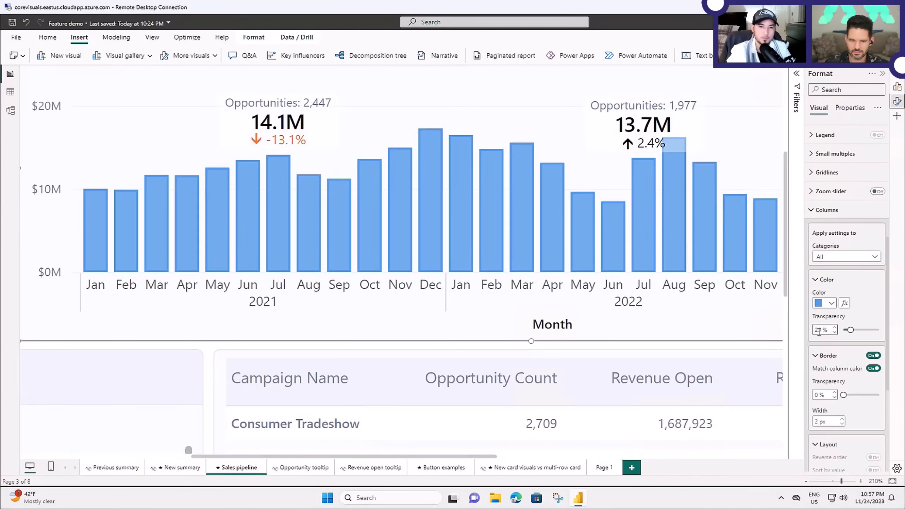
pyautogui.moveTo(850, 329); pyautogui.dragTo(831, 331)
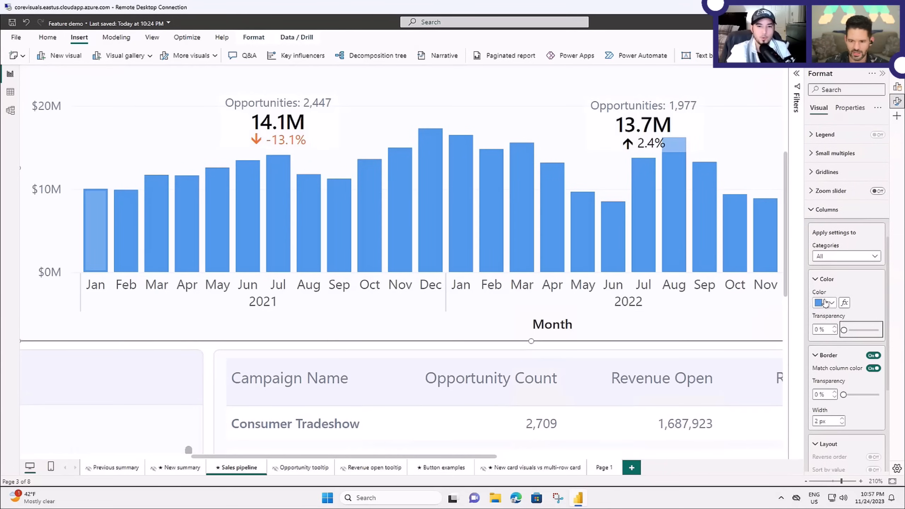
pyautogui.click(816, 329)
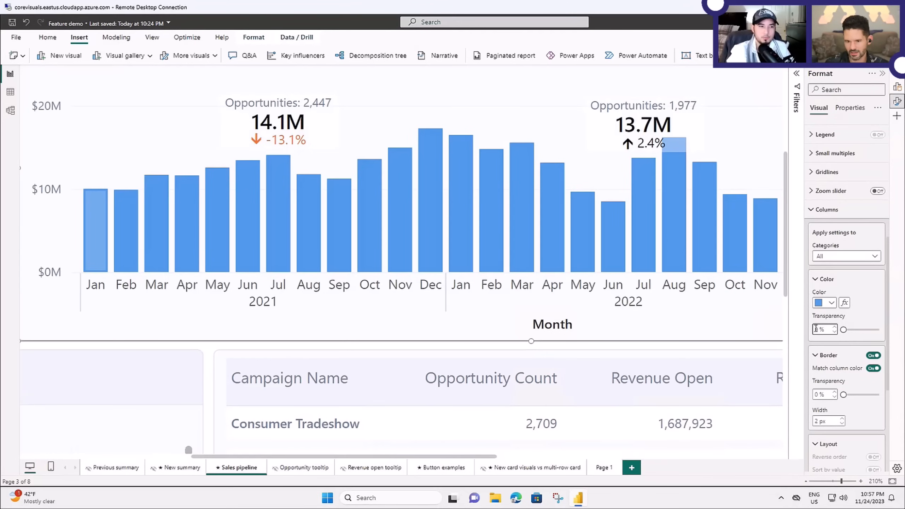
pyautogui.write('2')
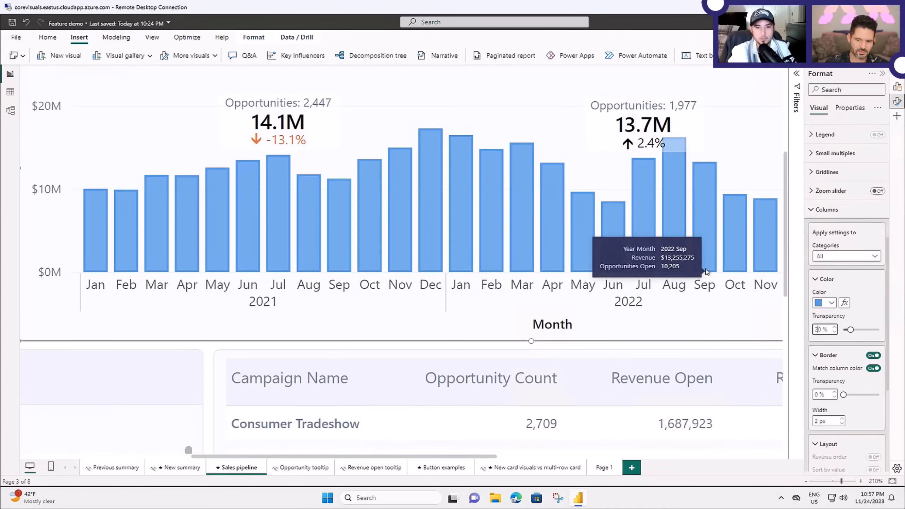
# - Switch off Match column color for the borders of all columns, and switch it back on
pyautogui.click(873, 368)
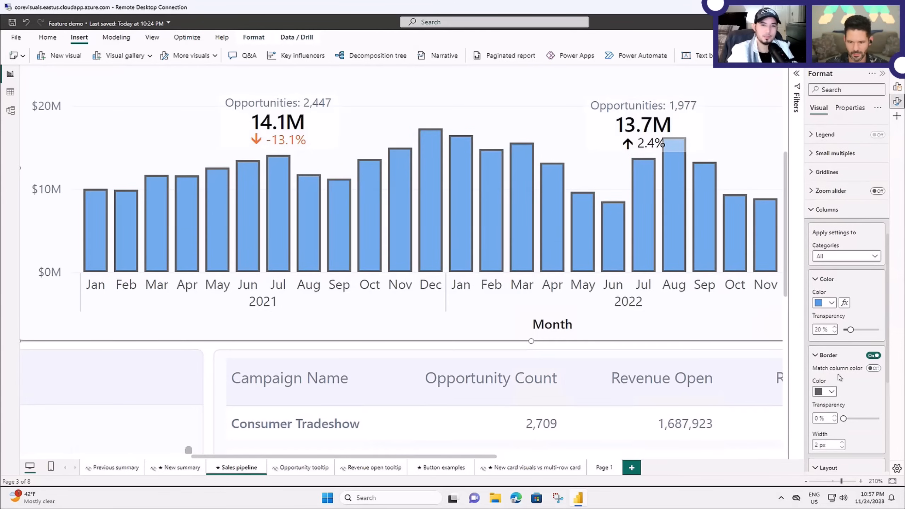
pyautogui.moveTo(708, 273)
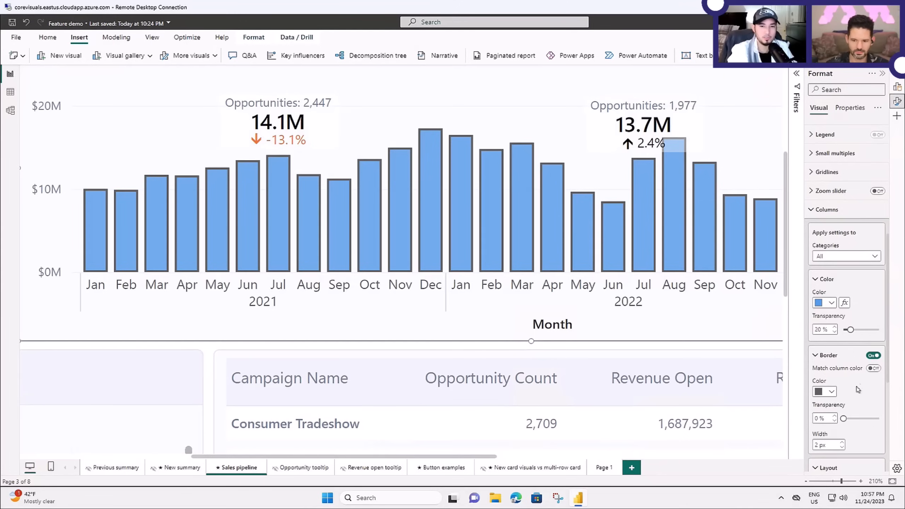
pyautogui.click(873, 369)
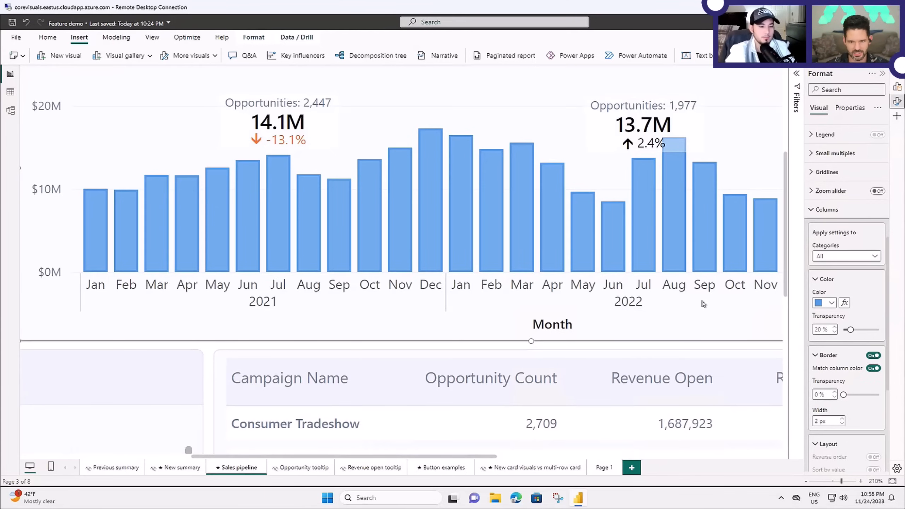
# - Examine the fill and borders of the 2023 columns beside the 2021 and 2022 columns in the three-year revenue chart
pyautogui.scroll(-2, 665, 259)
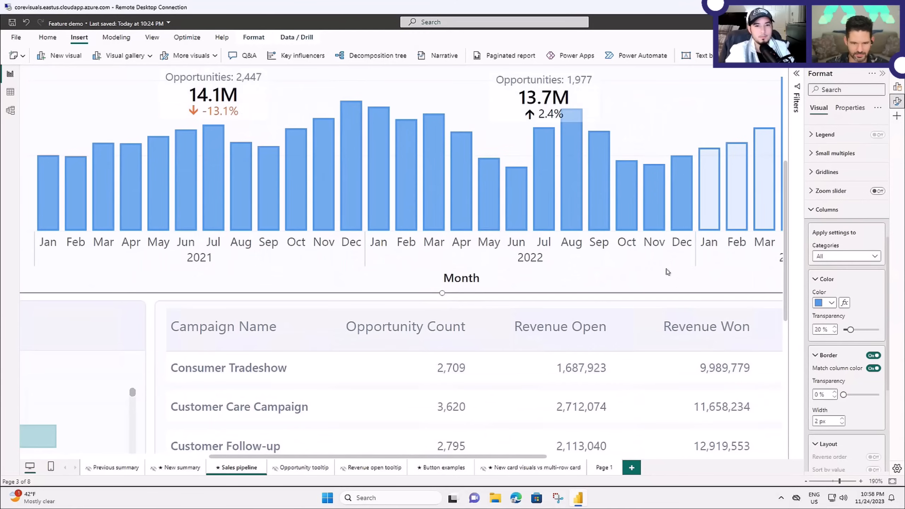
pyautogui.scroll(-1, 668, 272)
pyautogui.scroll(-2, 667, 271)
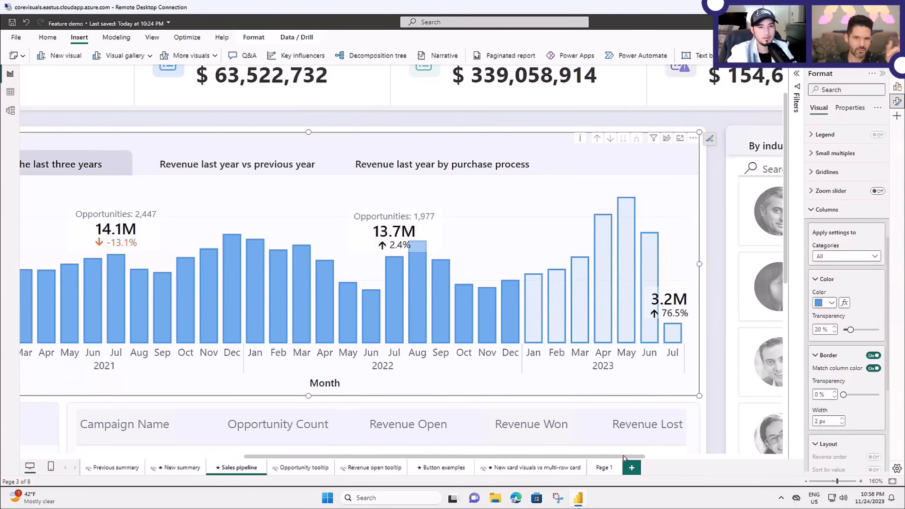
pyautogui.moveTo(622, 457); pyautogui.dragTo(597, 460)
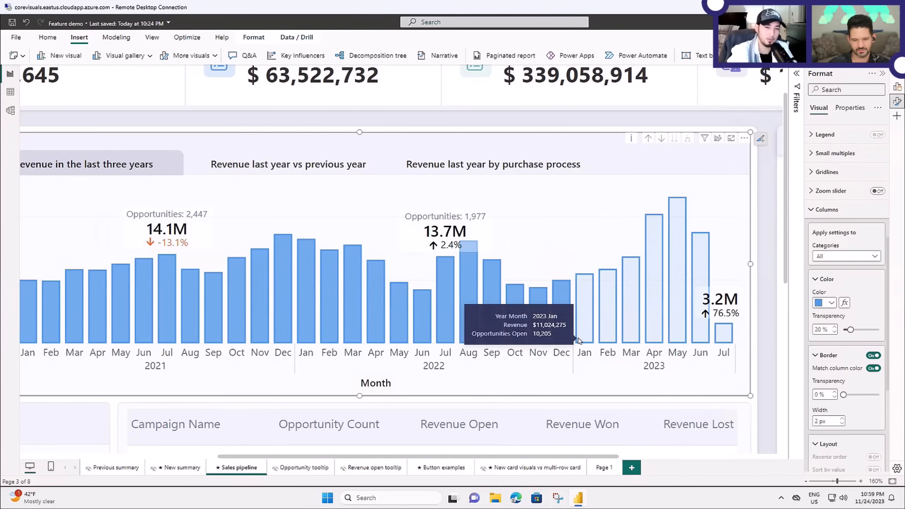
pyautogui.moveTo(579, 340)
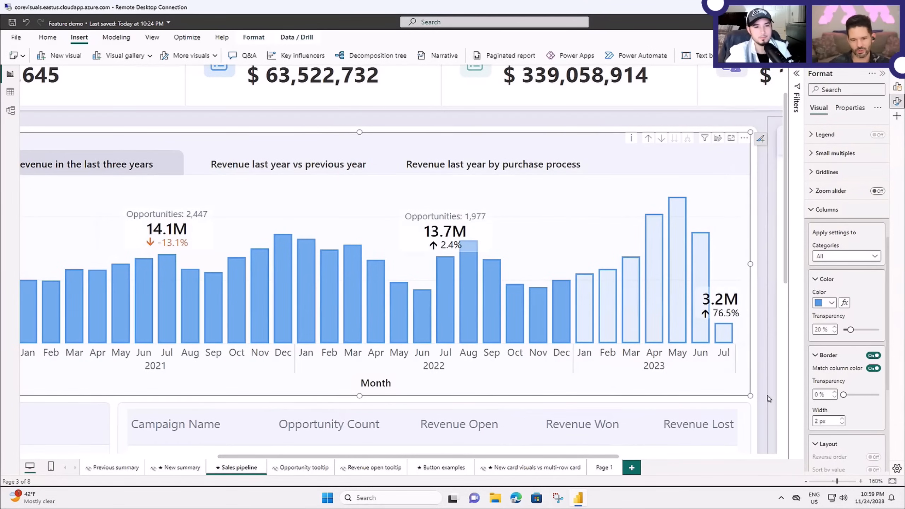
pyautogui.scroll(-1, 768, 398)
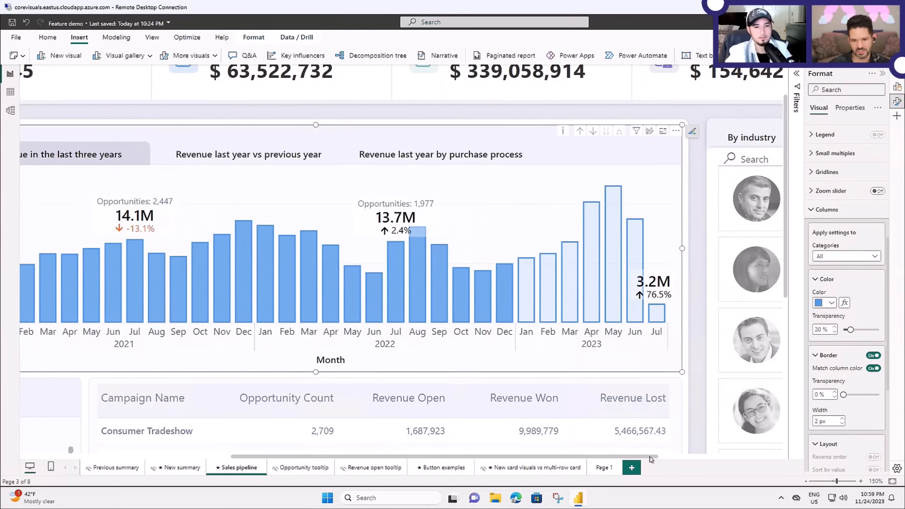
pyautogui.moveTo(649, 457); pyautogui.dragTo(634, 457)
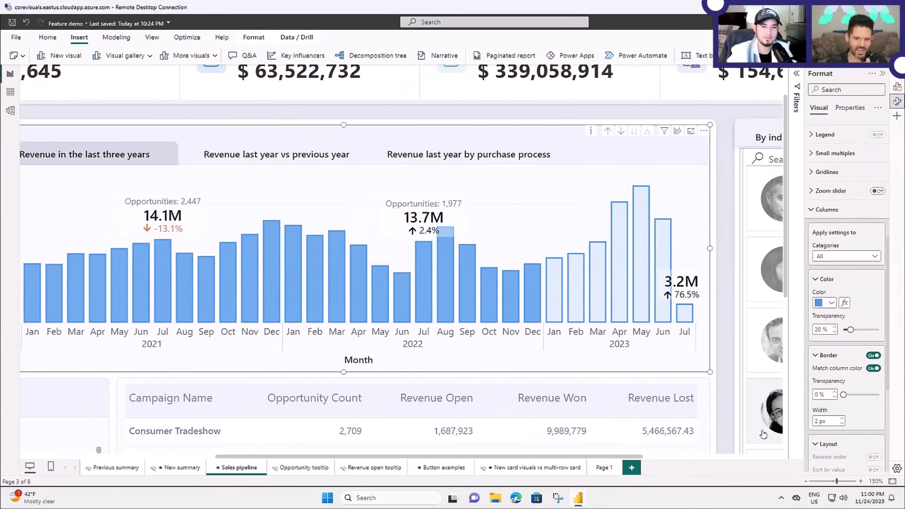
pyautogui.moveTo(763, 434)
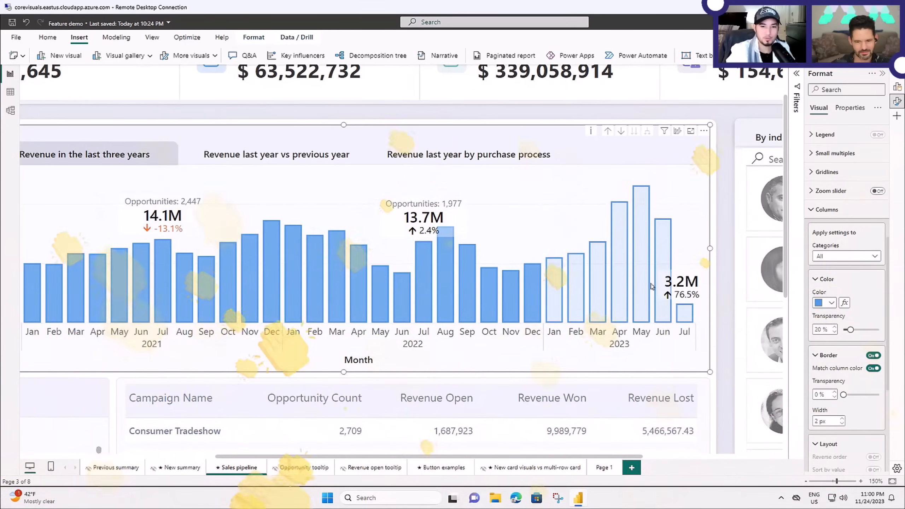
pyautogui.scroll(-2, 843, 392)
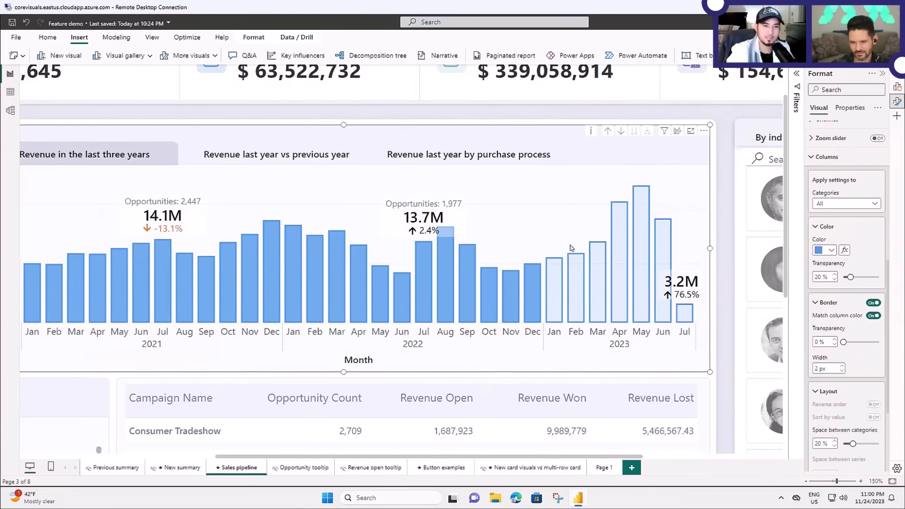
# - Show the Revenue last year vs previous year chart and open its list of elements that can be added to the visual
pyautogui.click(275, 158)
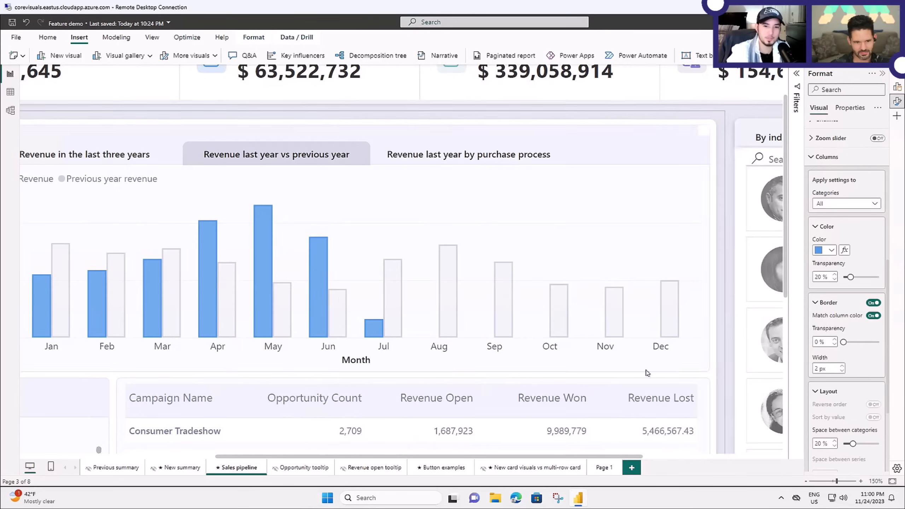
pyautogui.click(621, 263)
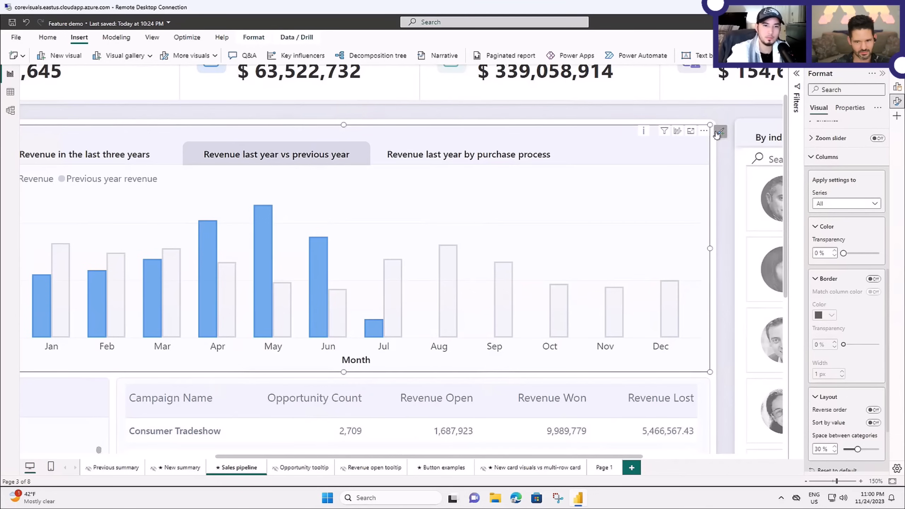
pyautogui.click(720, 131)
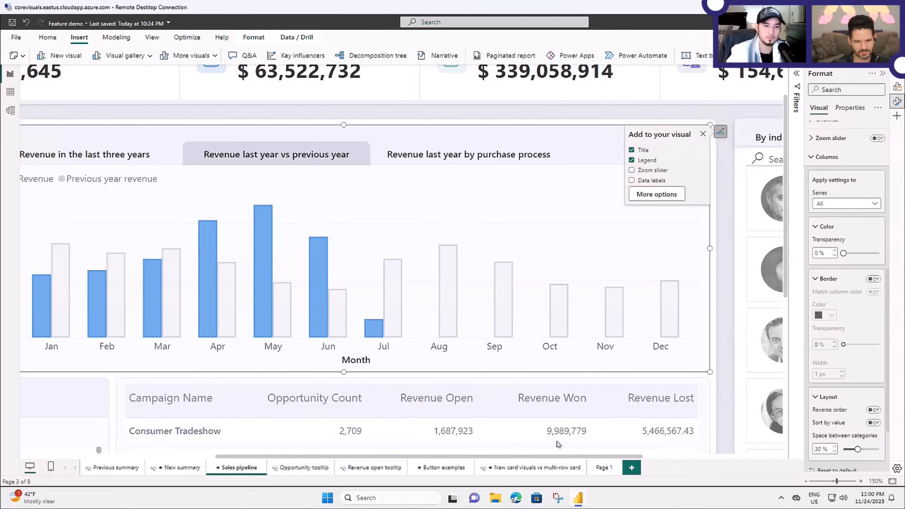
pyautogui.moveTo(540, 457); pyautogui.dragTo(365, 462)
pyautogui.moveTo(432, 457); pyautogui.dragTo(459, 457)
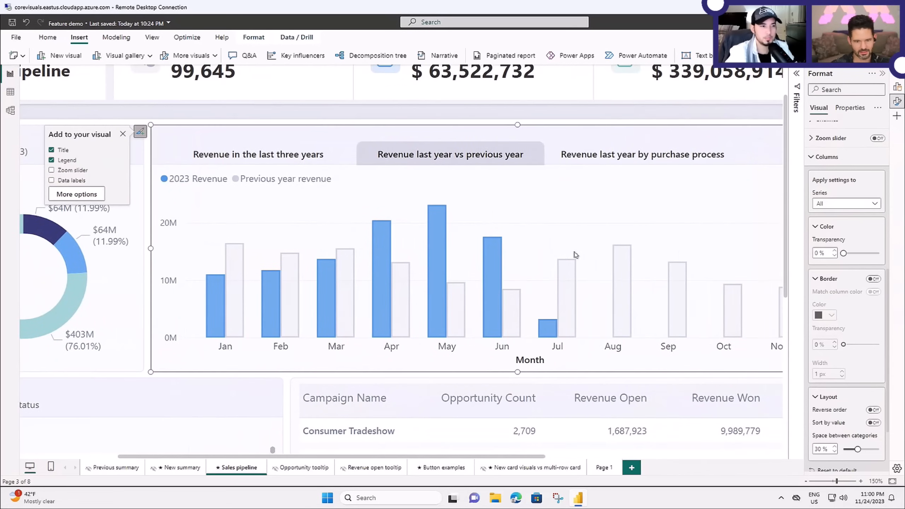
pyautogui.keyDown('ctrl'); pyautogui.scroll(-2, 588, 262); pyautogui.keyUp('ctrl')
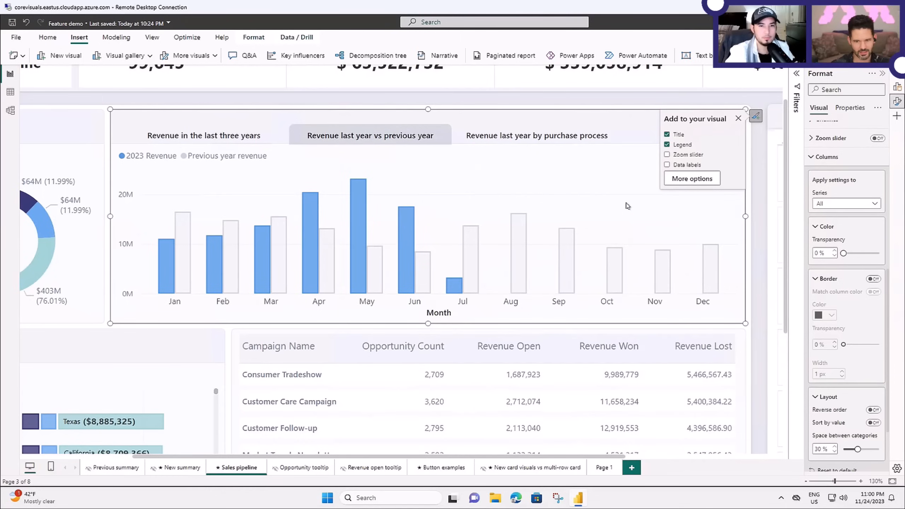
# - Reselect the Revenue last year vs previous year chart and check which data fields it is built from
pyautogui.click(755, 269)
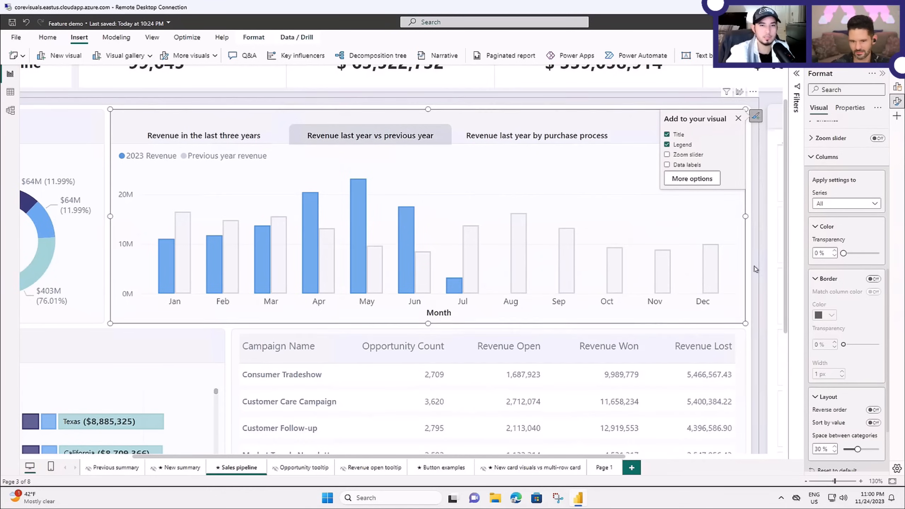
pyautogui.click(697, 94)
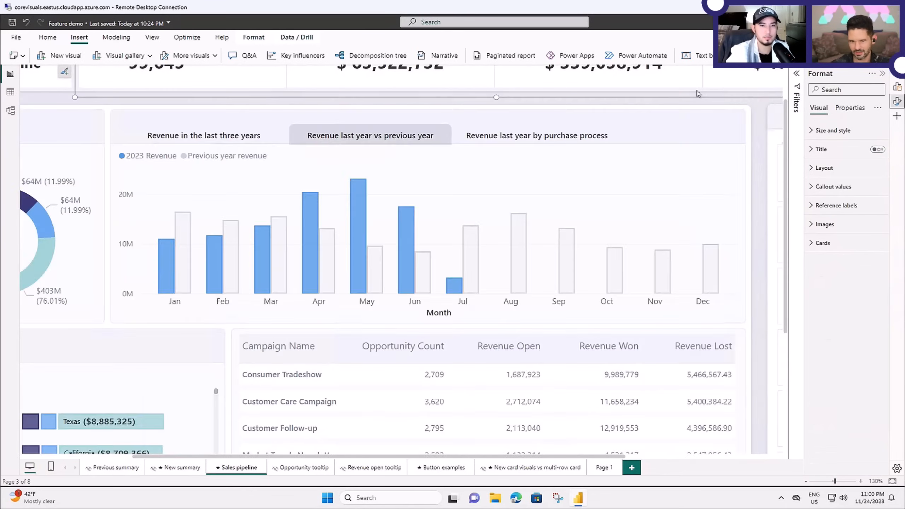
pyautogui.click(661, 168)
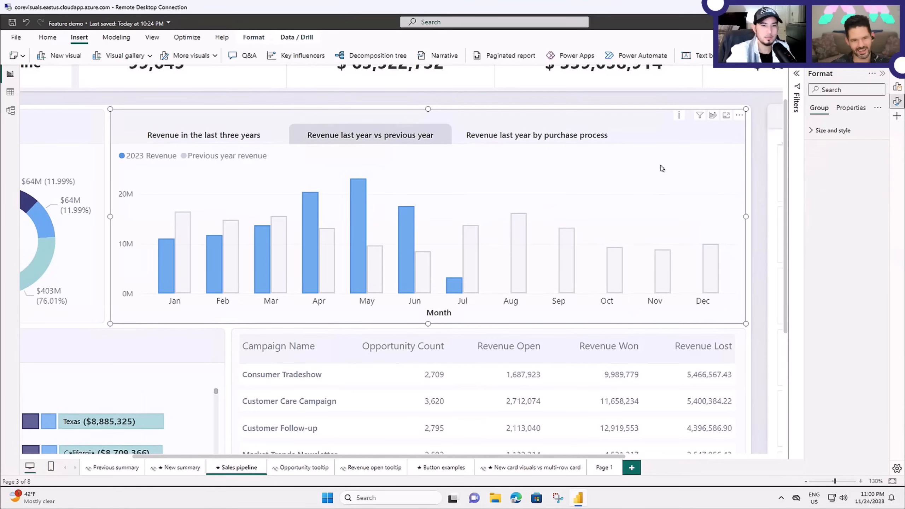
pyautogui.click(660, 168)
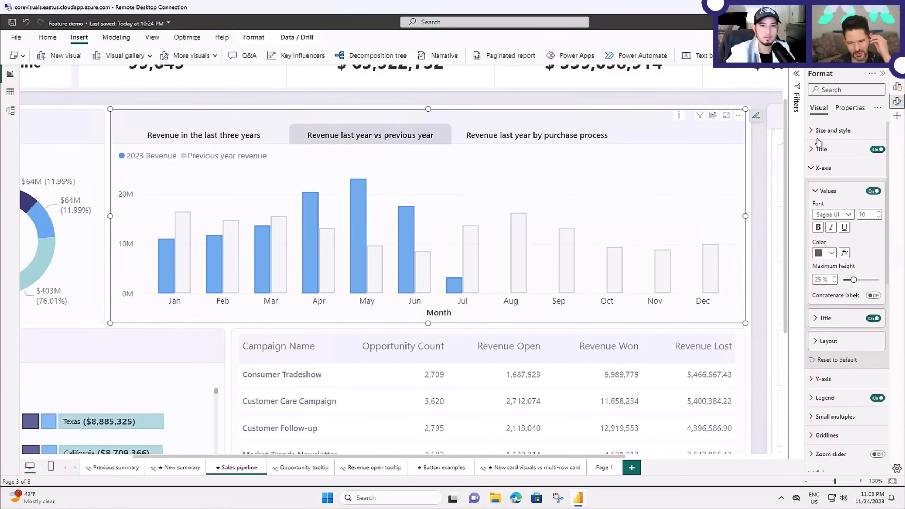
pyautogui.click(897, 87)
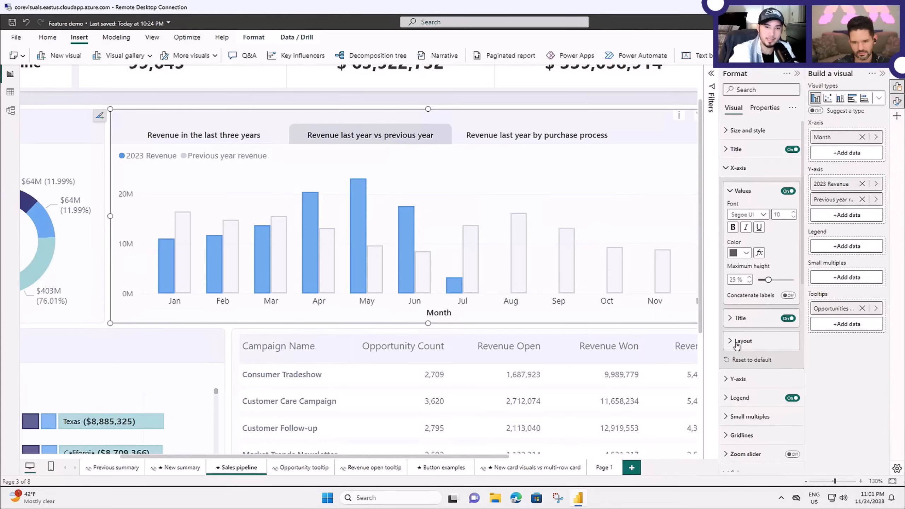
pyautogui.click(881, 75)
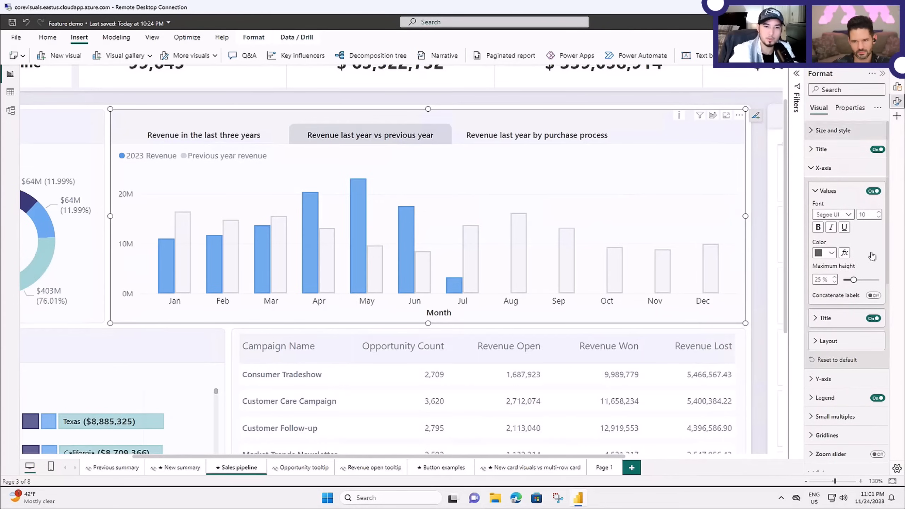
# - Look up the column layout options of the Revenue last year vs previous year chart
pyautogui.click(816, 341)
pyautogui.click(820, 343)
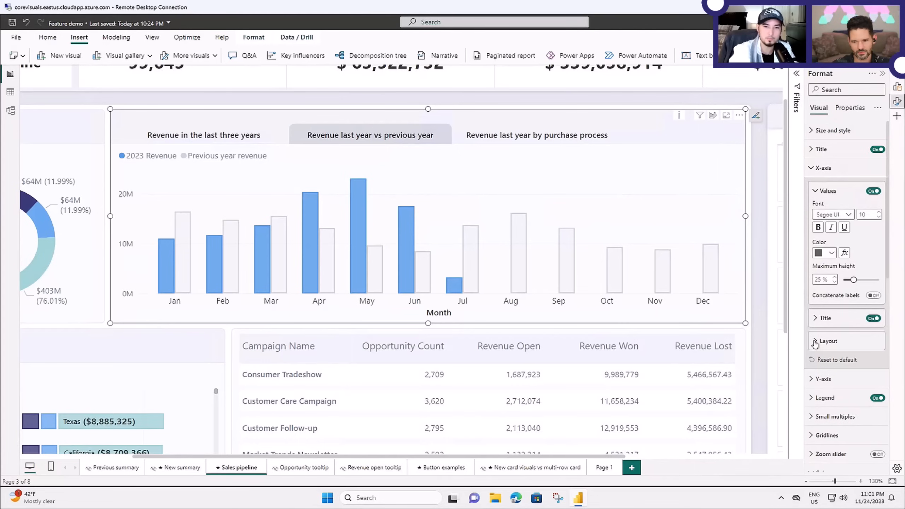
pyautogui.scroll(-10, 847, 356)
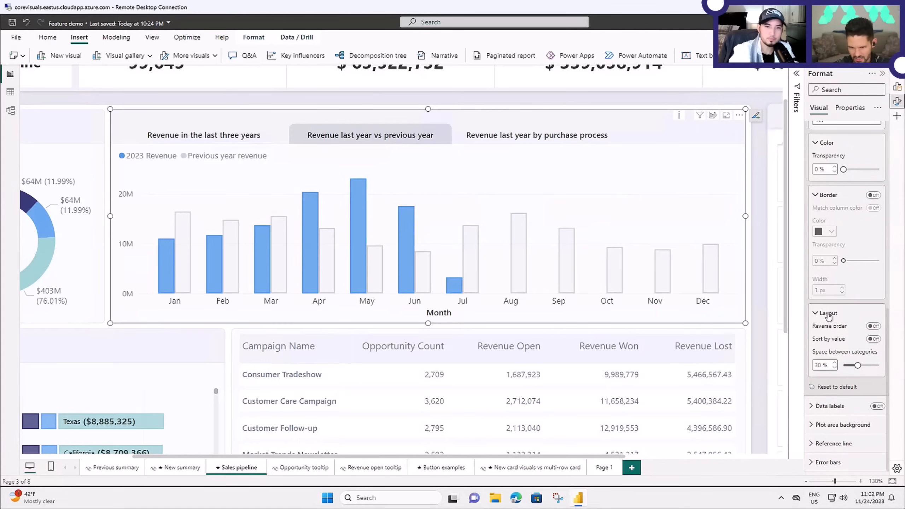
# - Try reversing the series order of the columns in the Revenue last year vs previous year chart, restoring the original order each time
pyautogui.scroll(1, 830, 317)
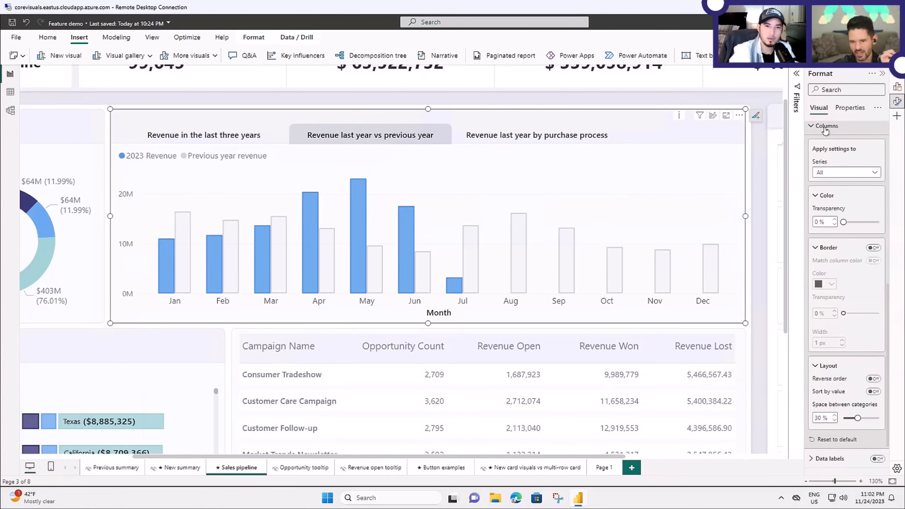
pyautogui.click(829, 194)
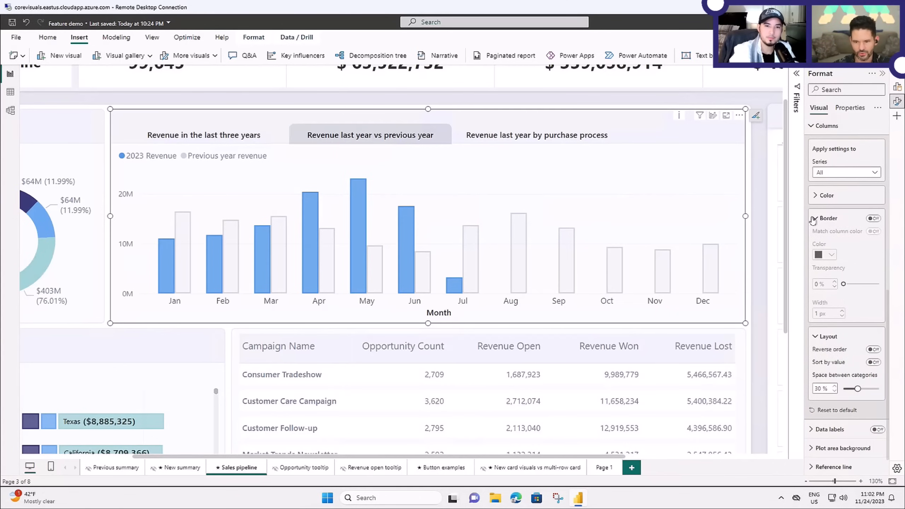
pyautogui.scroll(2, 831, 214)
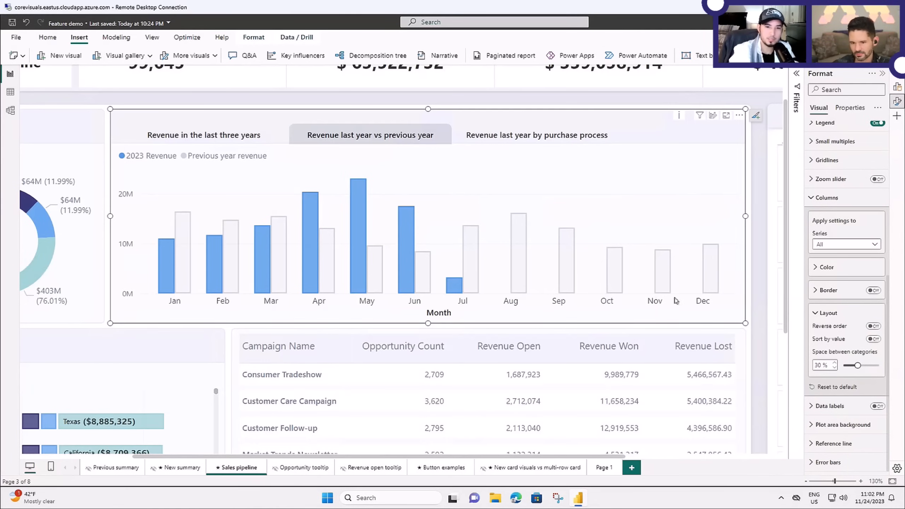
pyautogui.click(873, 326)
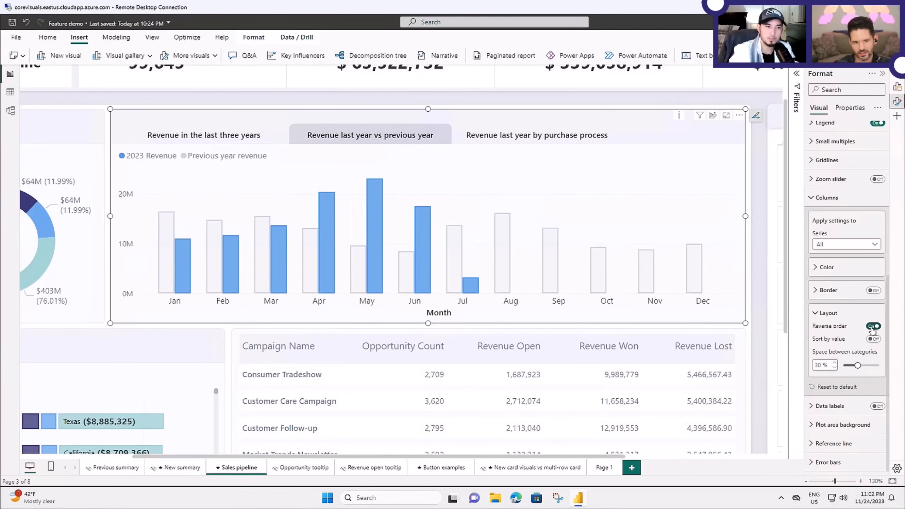
pyautogui.click(872, 326)
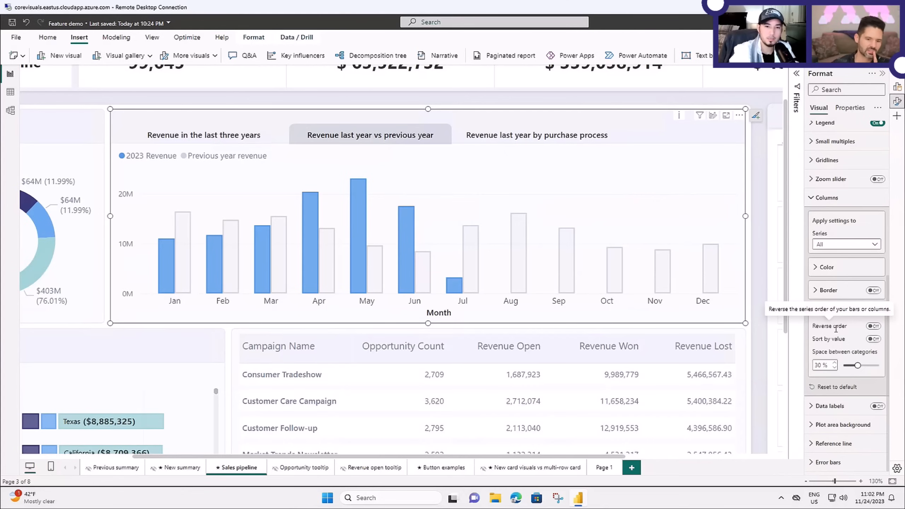
pyautogui.click(873, 327)
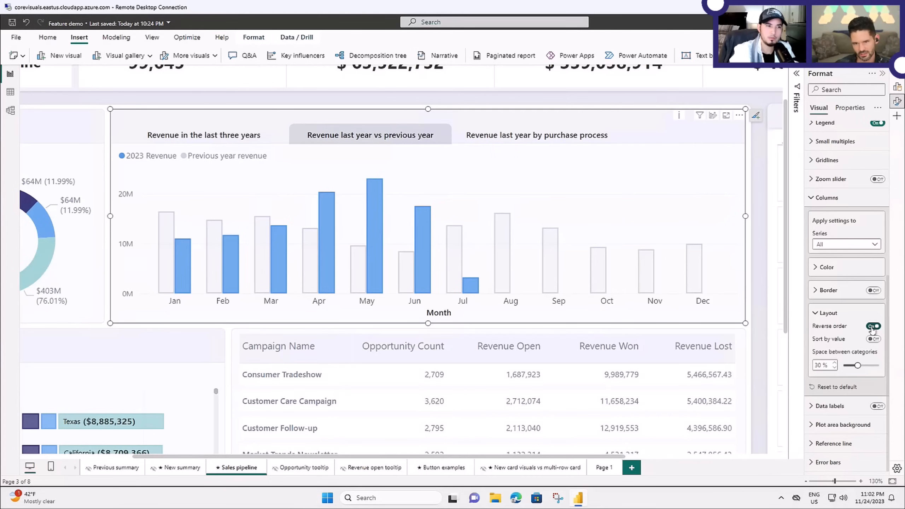
pyautogui.click(872, 327)
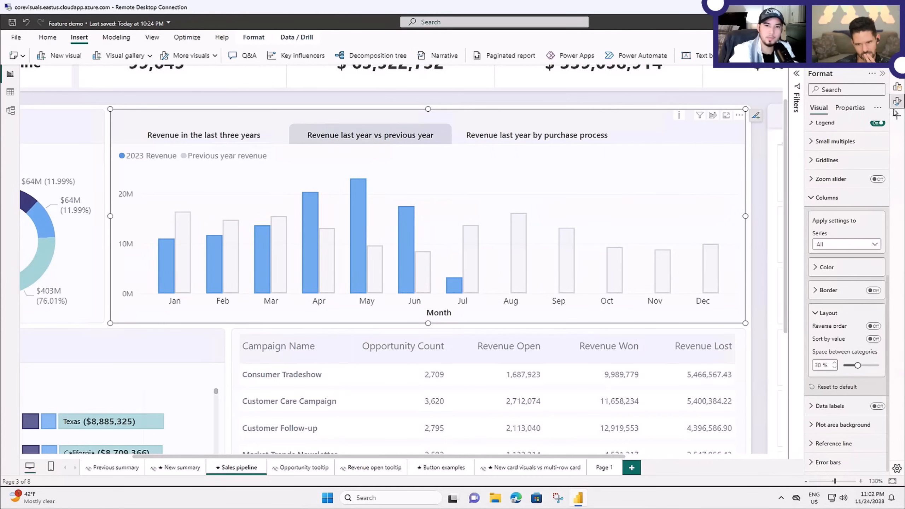
# - Compare the column order with the chart's Y-axis fields, switching the reversed series order on and off once
pyautogui.click(898, 92)
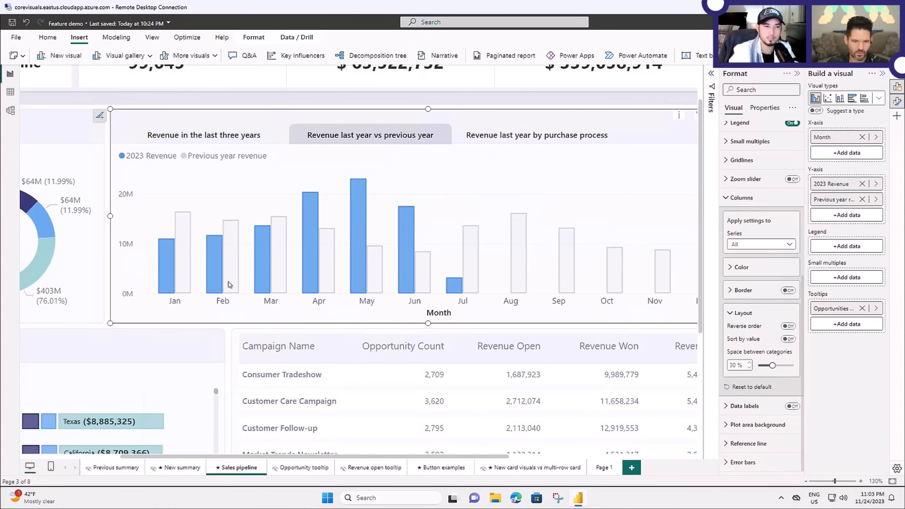
pyautogui.moveTo(229, 289)
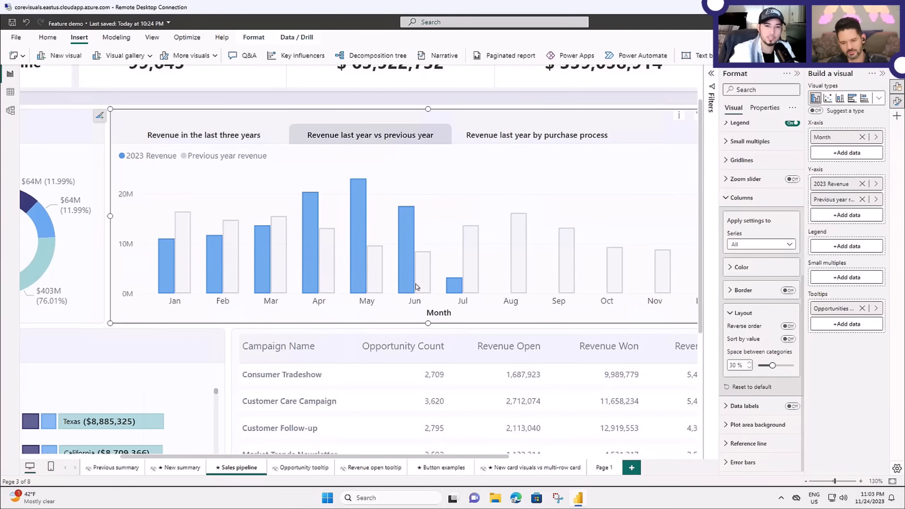
pyautogui.click(786, 327)
pyautogui.click(787, 327)
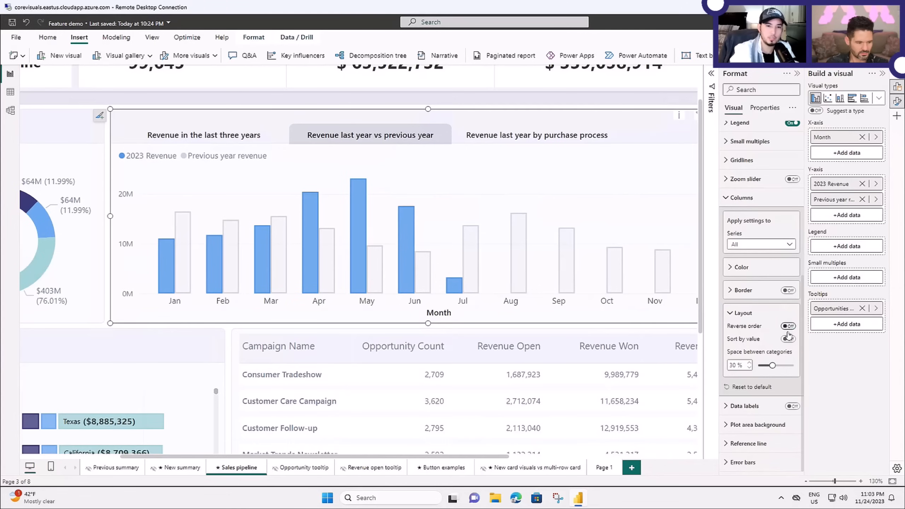
# - Try sorting the monthly columns by value and compare the January and April columns
pyautogui.moveTo(733, 342)
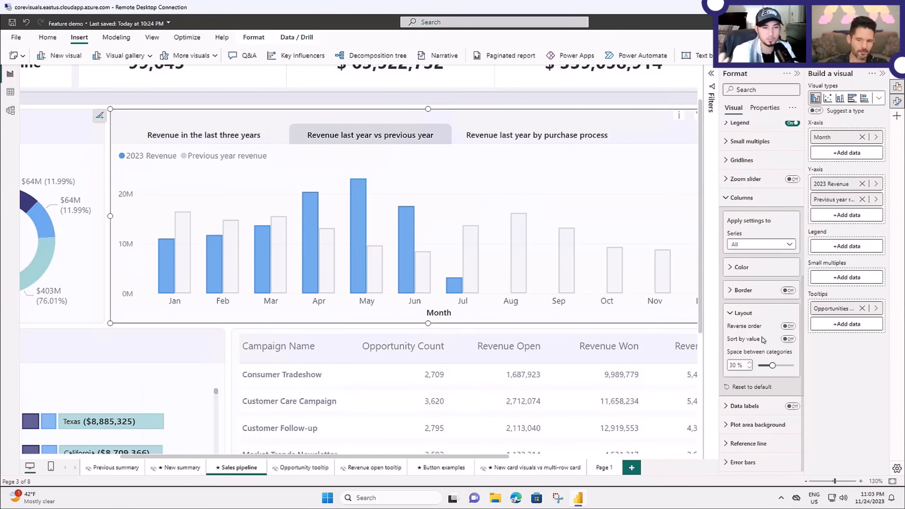
pyautogui.click(787, 339)
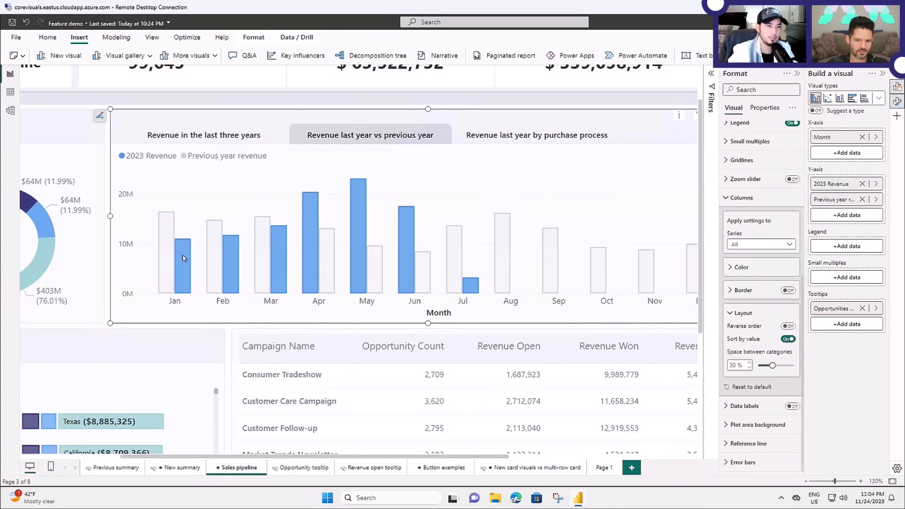
pyautogui.moveTo(179, 254)
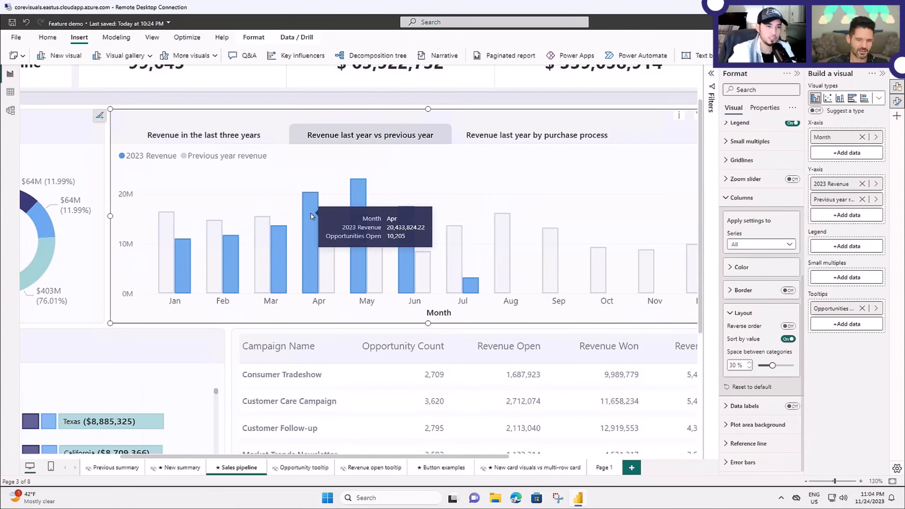
pyautogui.moveTo(332, 273)
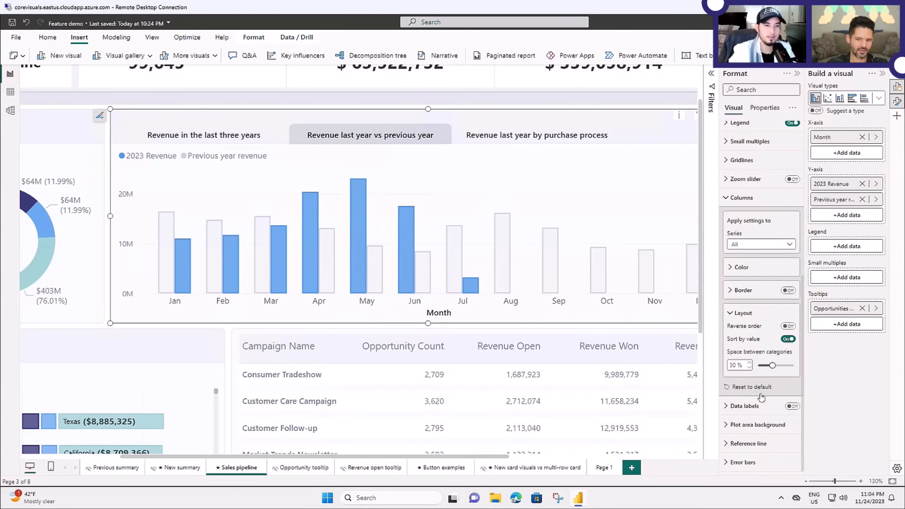
# - Try reverse order together with sort by value on the monthly columns, and leave both options off
pyautogui.moveTo(783, 354)
pyautogui.click(788, 326)
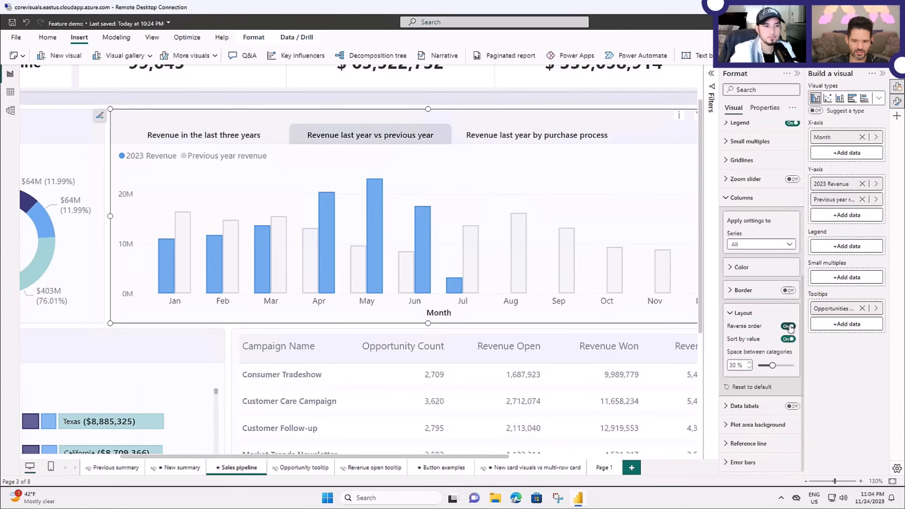
pyautogui.click(787, 326)
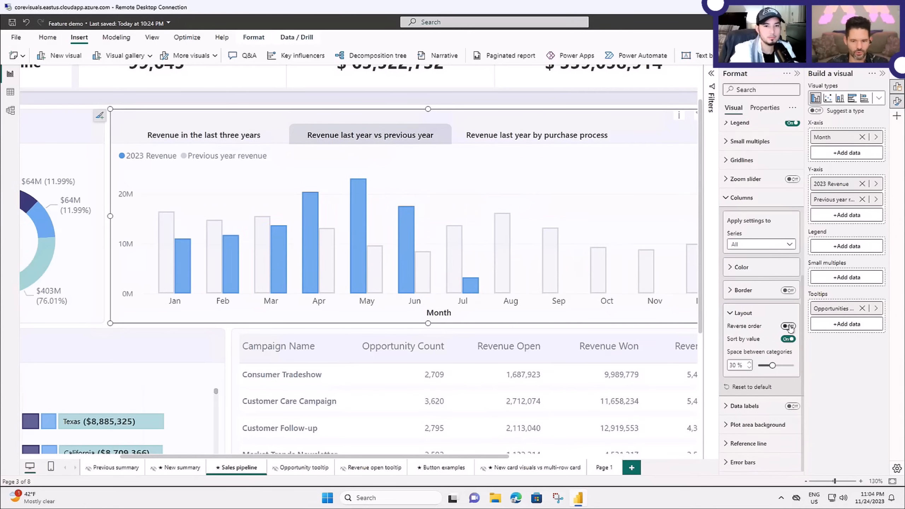
pyautogui.click(787, 339)
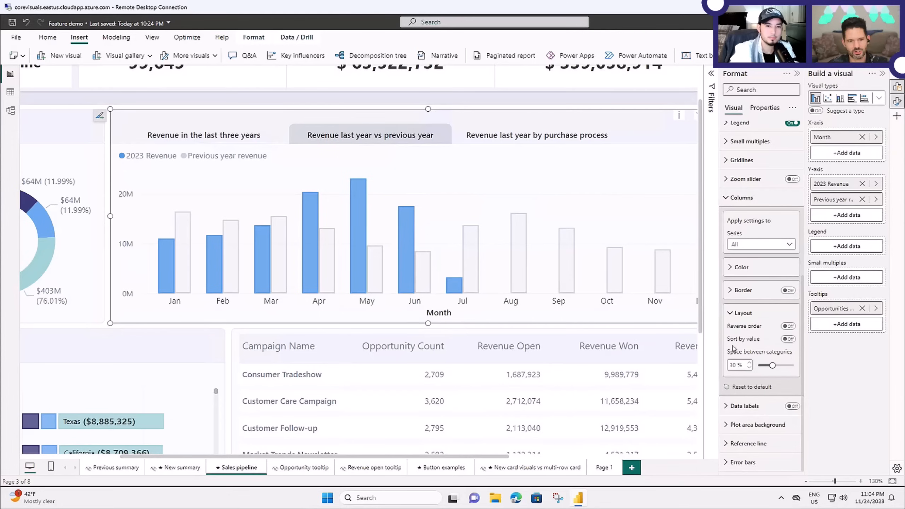
pyautogui.click(786, 339)
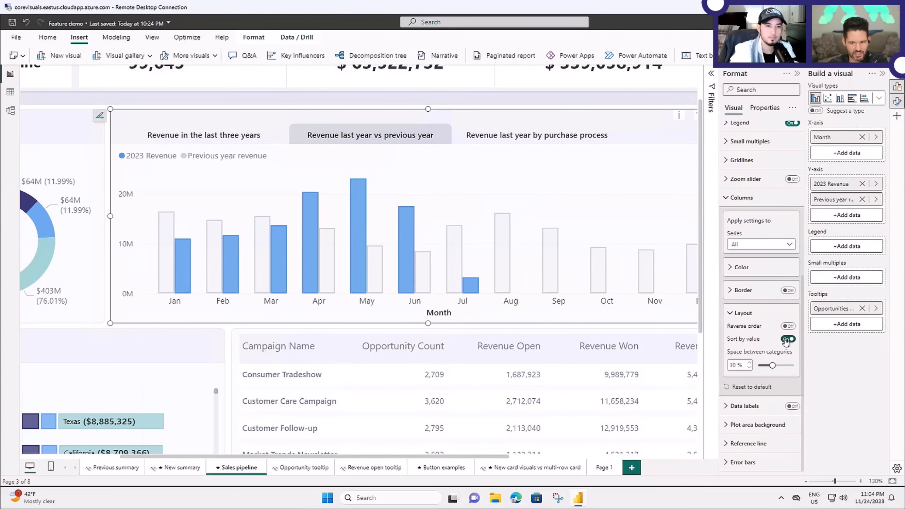
pyautogui.click(787, 338)
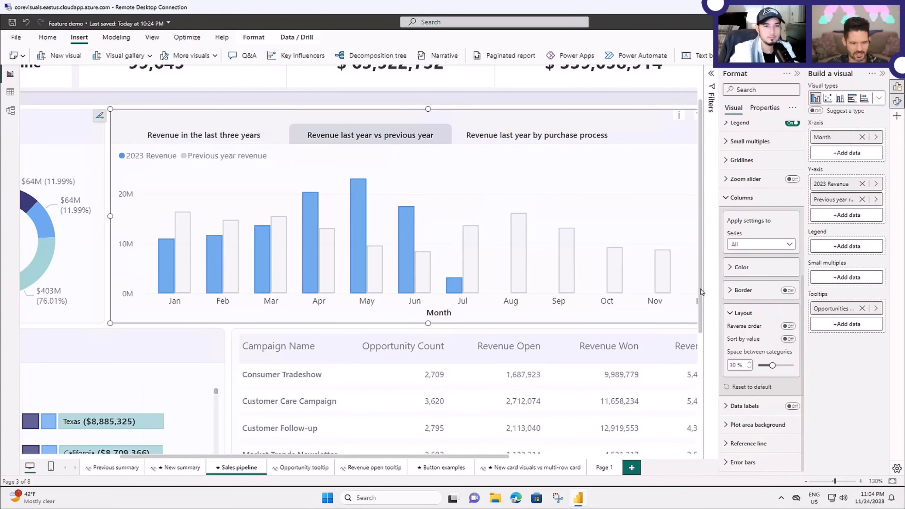
# - Select the Revenue by State or Province and Status bar chart and show its state bars
pyautogui.scroll(-3, 700, 301)
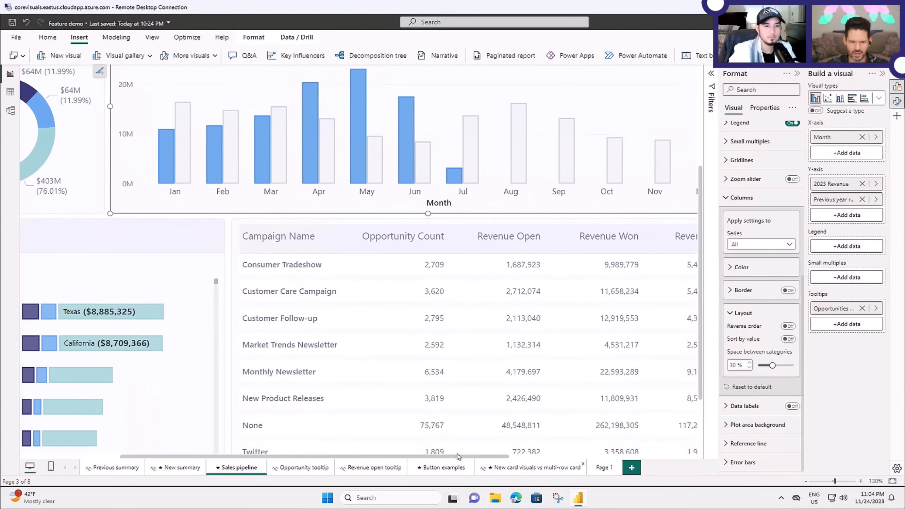
pyautogui.moveTo(456, 458); pyautogui.dragTo(361, 464)
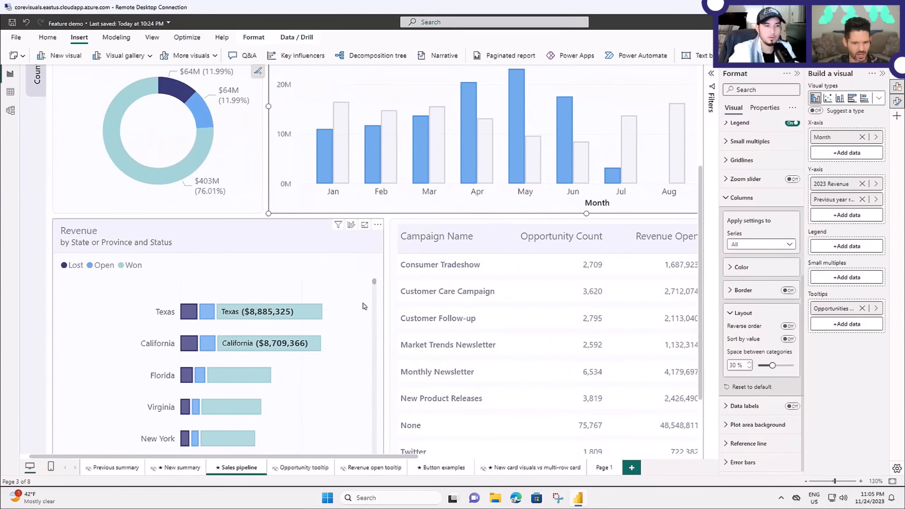
pyautogui.click(362, 305)
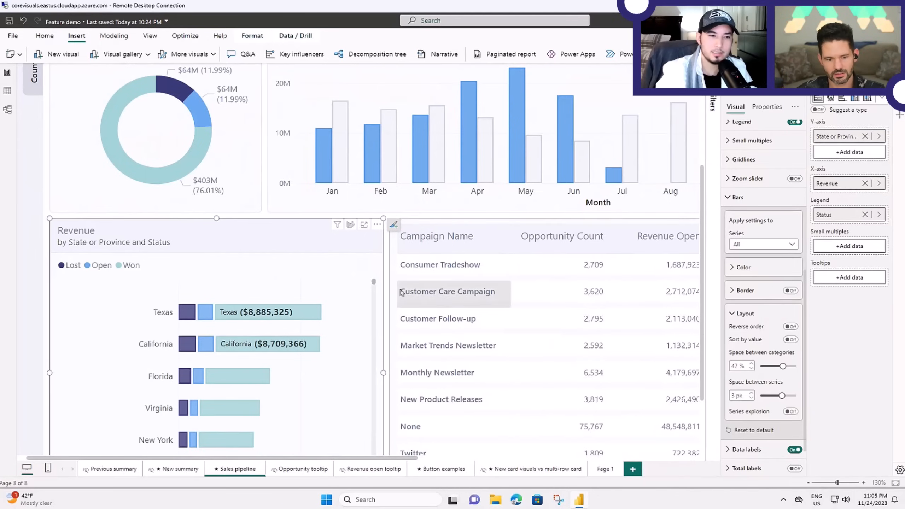
pyautogui.scroll(-2, 313, 344)
pyautogui.scroll(2, 313, 348)
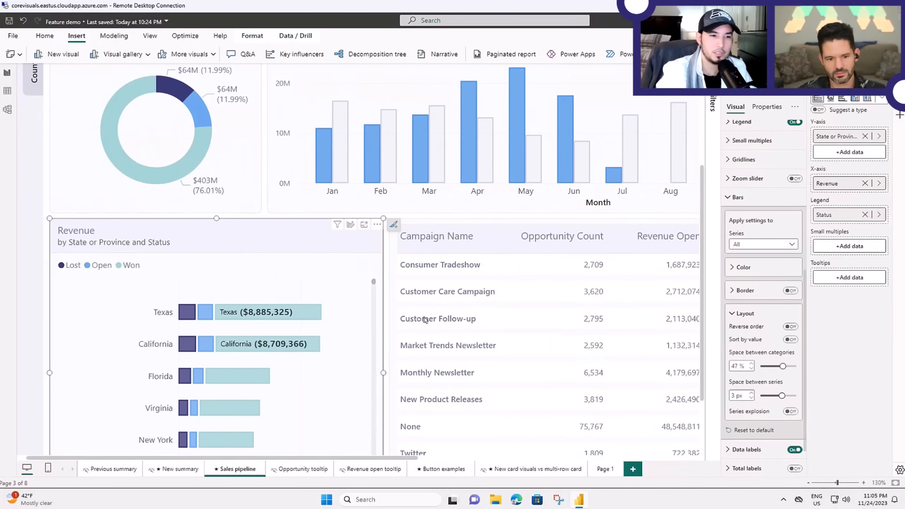
pyautogui.scroll(-2, 703, 250)
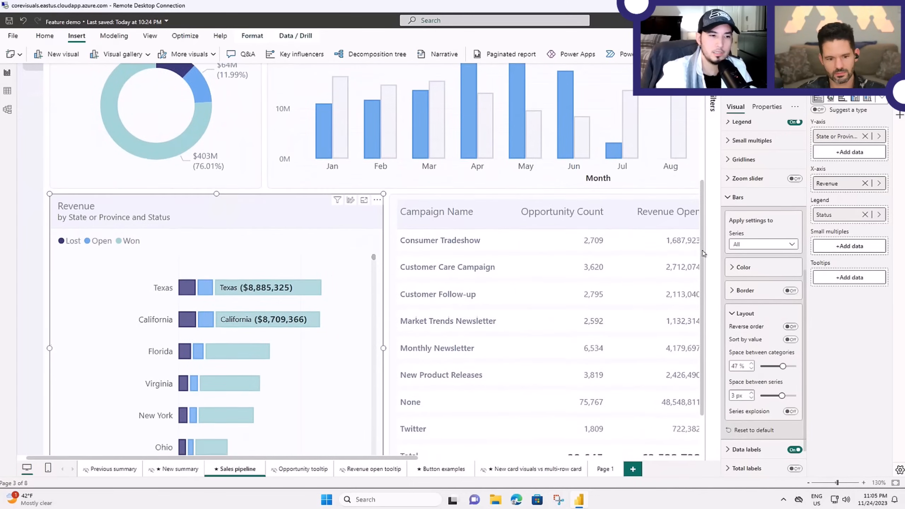
pyautogui.scroll(-3, 702, 253)
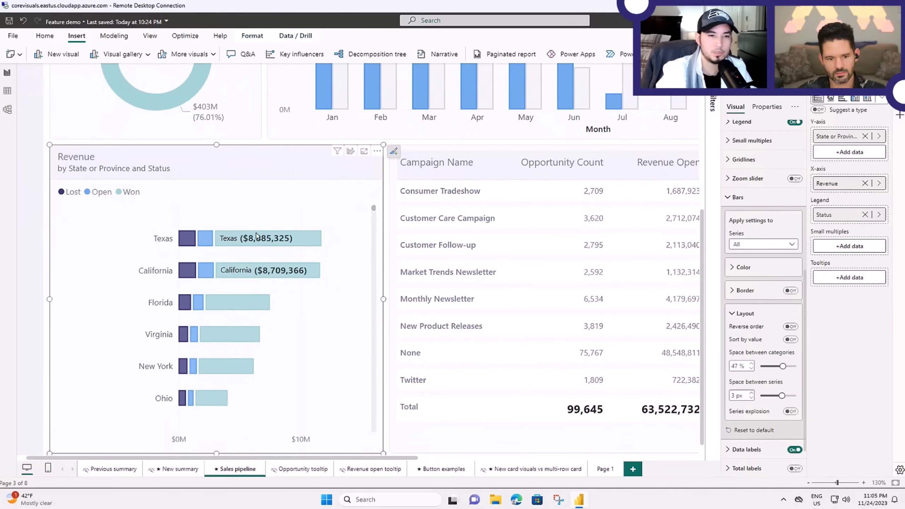
# - Try sort by value and reverse order separately on the state revenue bars, switching each option back off
pyautogui.click(790, 340)
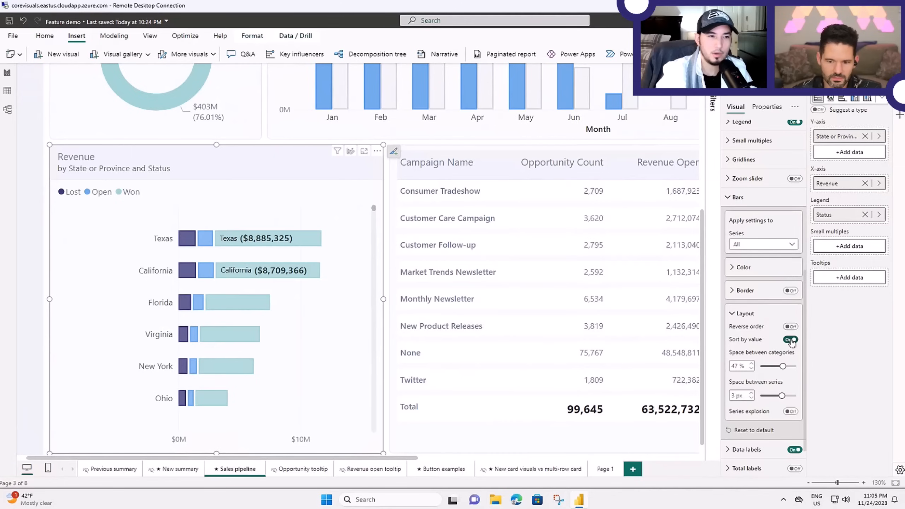
pyautogui.click(790, 339)
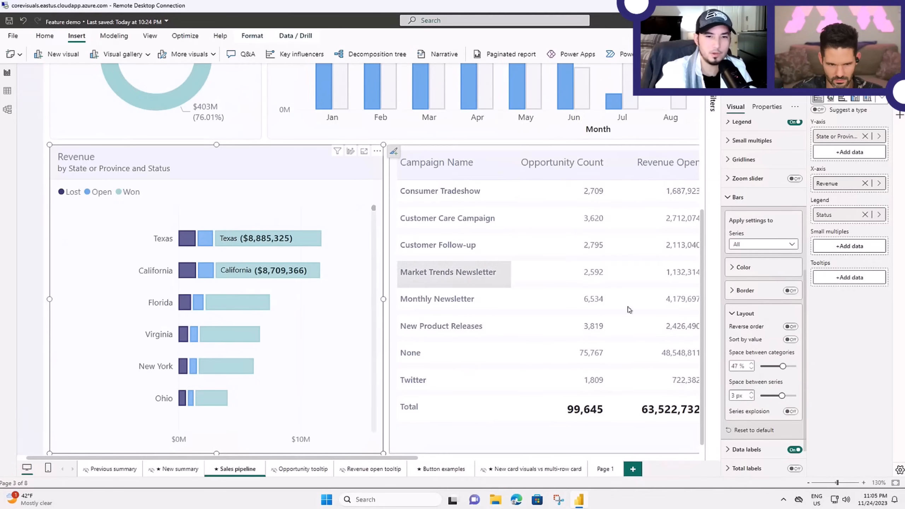
pyautogui.click(790, 327)
pyautogui.click(789, 326)
pyautogui.click(789, 326)
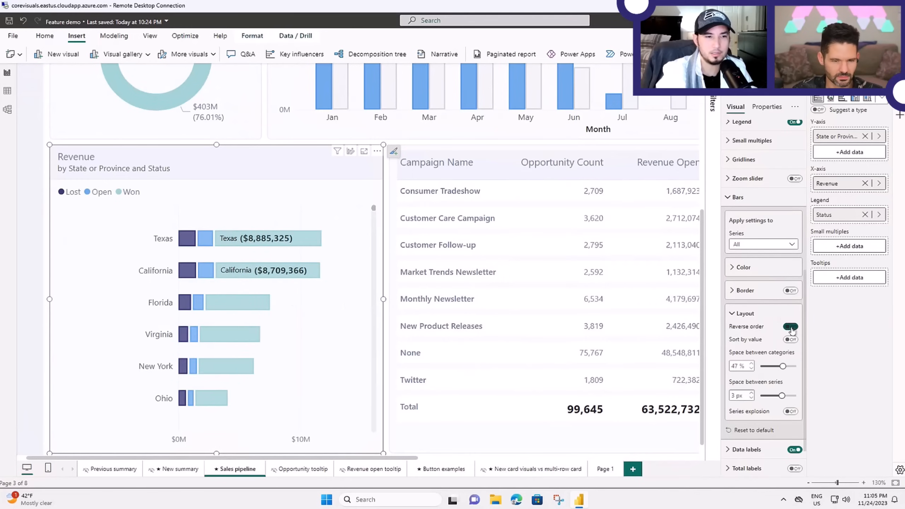
pyautogui.click(790, 327)
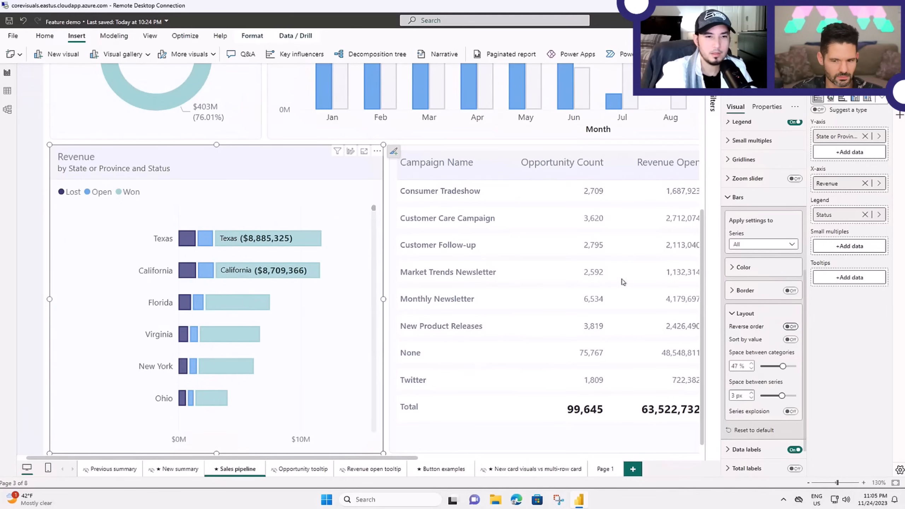
# - Turn on reverse order and sort by value for the state revenue bars, and inspect the Lost segment of Texas
pyautogui.scroll(5, 626, 297)
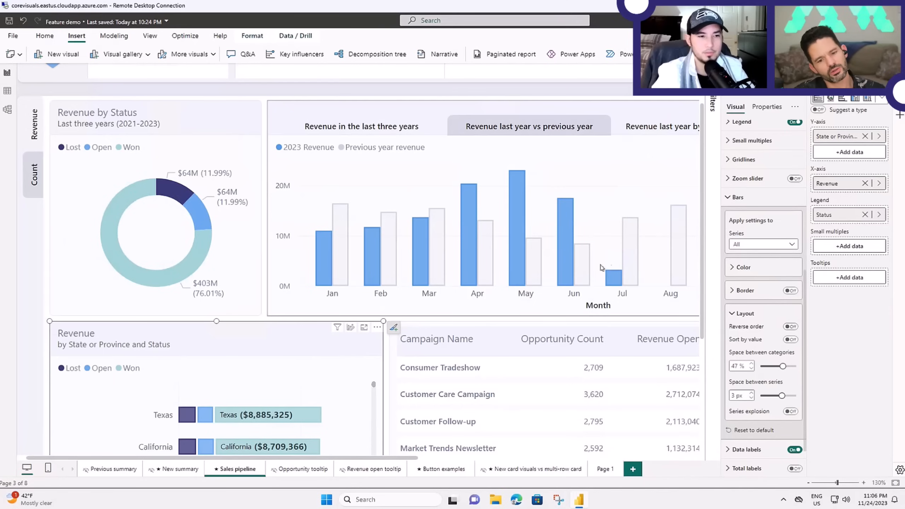
pyautogui.scroll(-3, 604, 265)
pyautogui.scroll(-2, 606, 273)
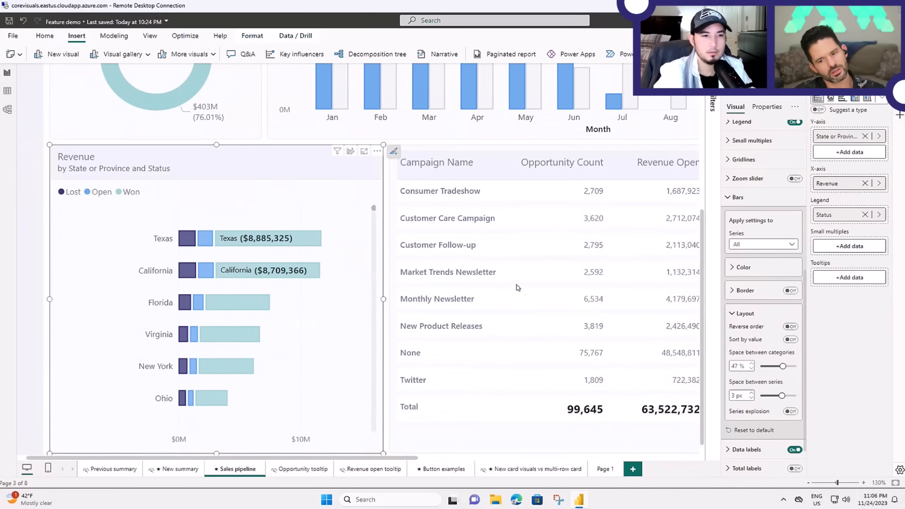
pyautogui.click(790, 326)
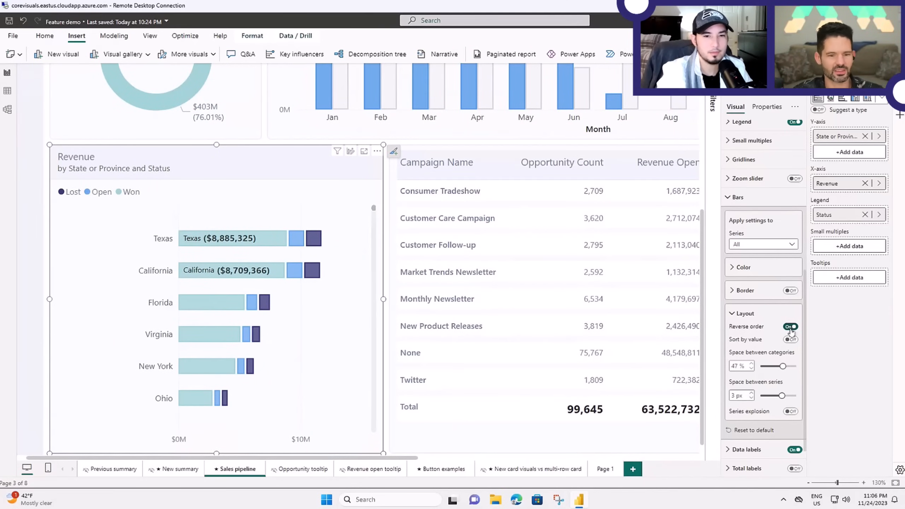
pyautogui.click(790, 340)
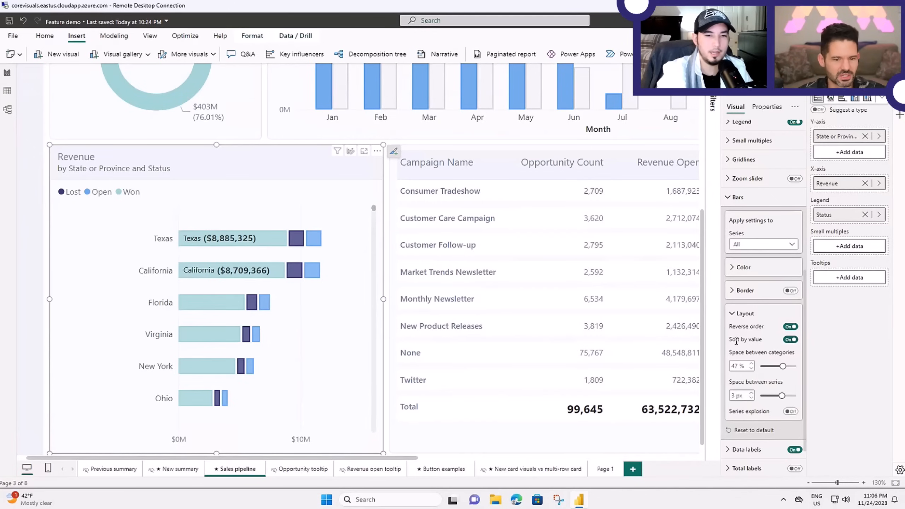
pyautogui.moveTo(732, 341)
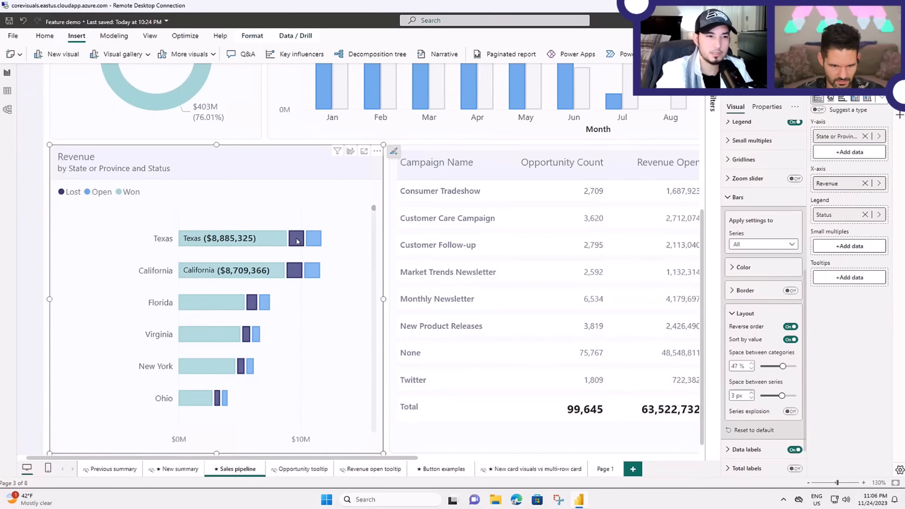
pyautogui.moveTo(297, 241)
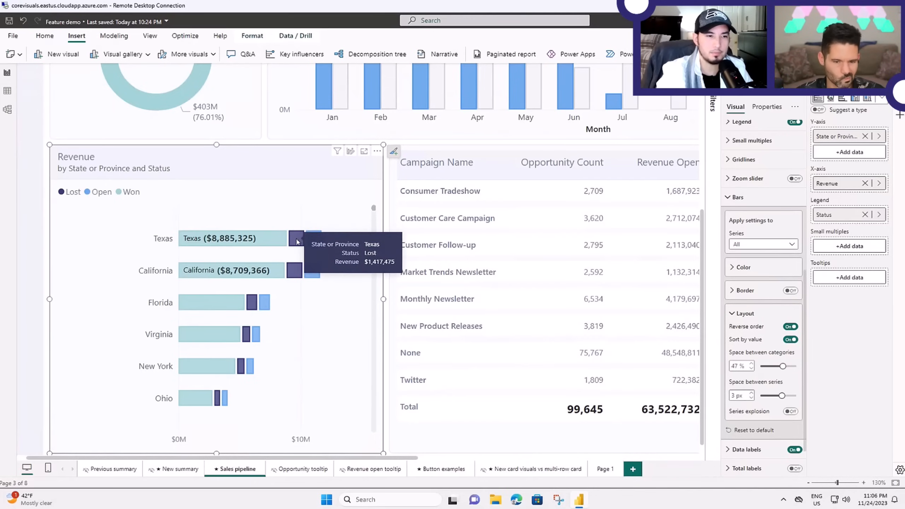
# - Turn off sort by value for the state revenue bars, keeping reverse order on
pyautogui.click(788, 340)
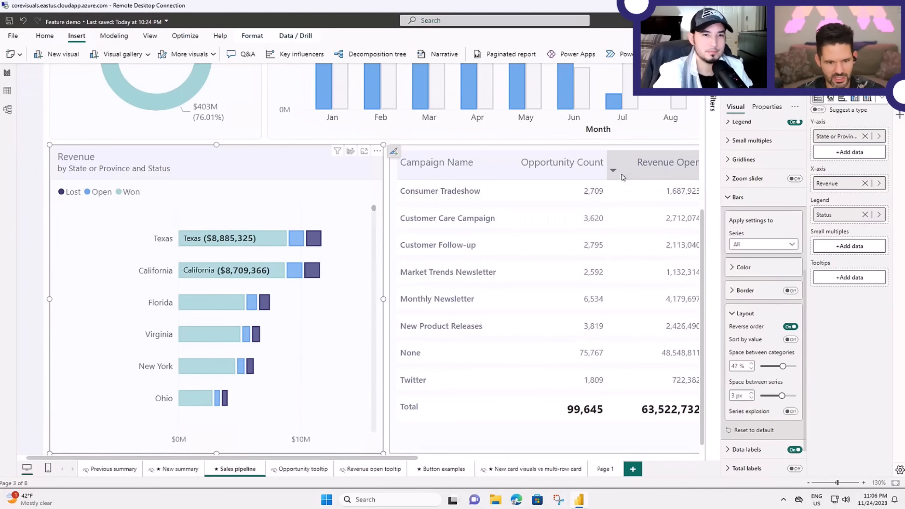
# - Show the Revenue last year by purchase process view in full width and select its ribbon chart
pyautogui.scroll(5, 633, 143)
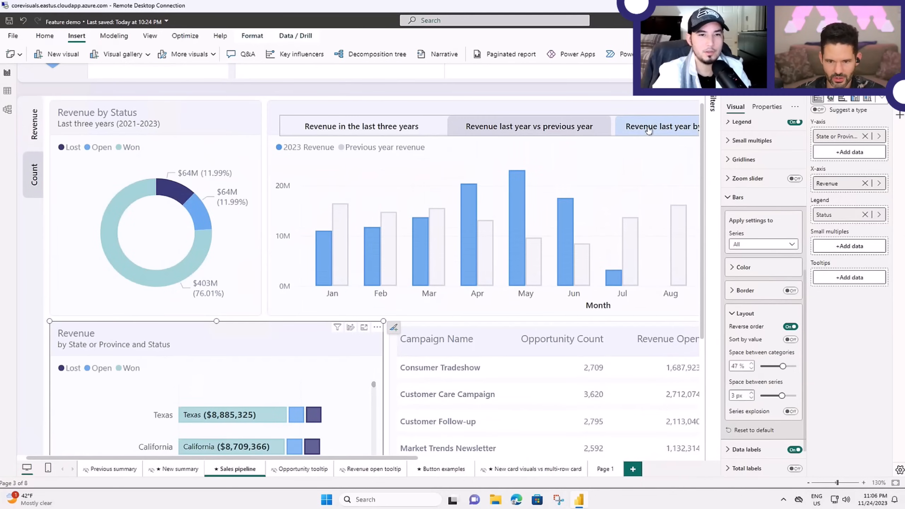
pyautogui.click(649, 130)
pyautogui.moveTo(419, 458); pyautogui.dragTo(568, 470)
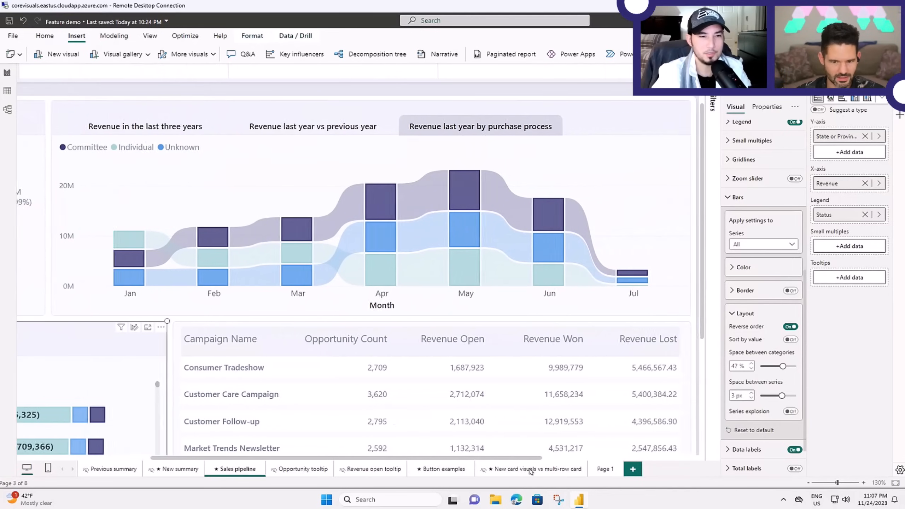
pyautogui.click(636, 234)
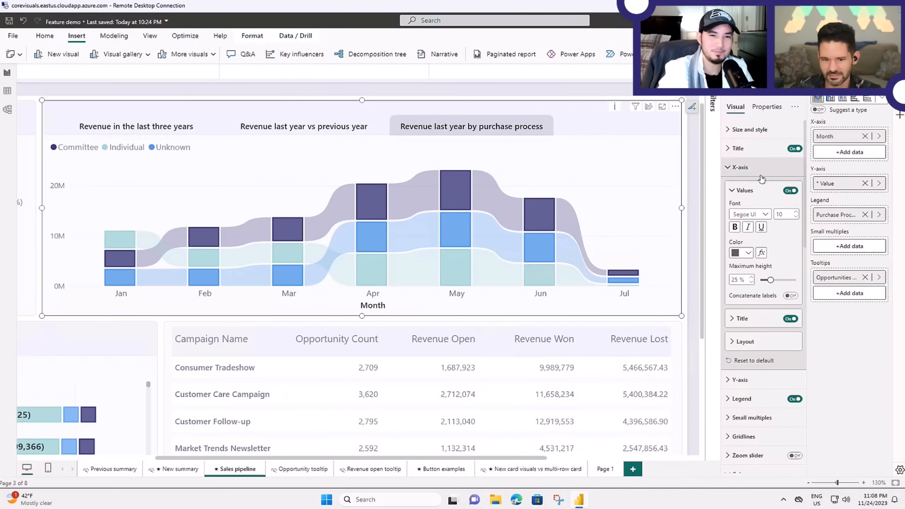
# - Review the ribbon chart's Columns and Ribbons format settings, and collapse the expanded X-axis and Ribbons settings
pyautogui.click(737, 167)
pyautogui.scroll(-3, 734, 243)
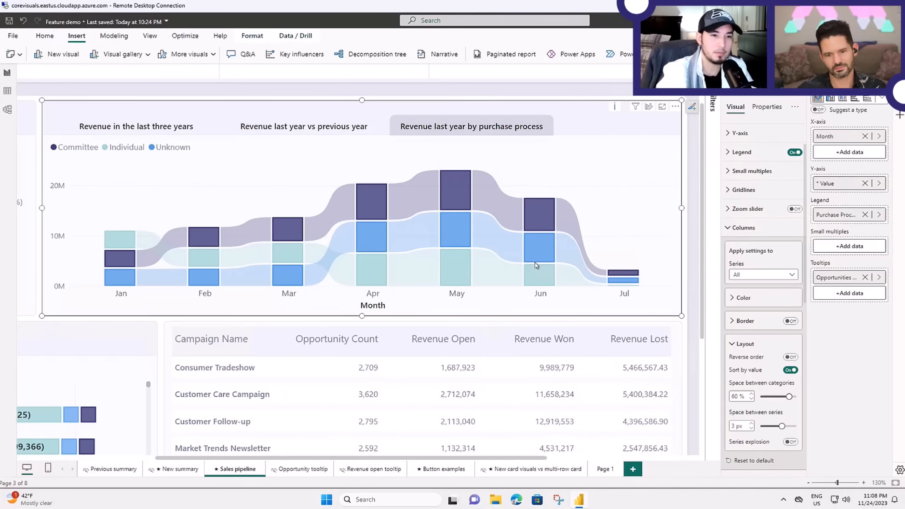
pyautogui.moveTo(454, 181)
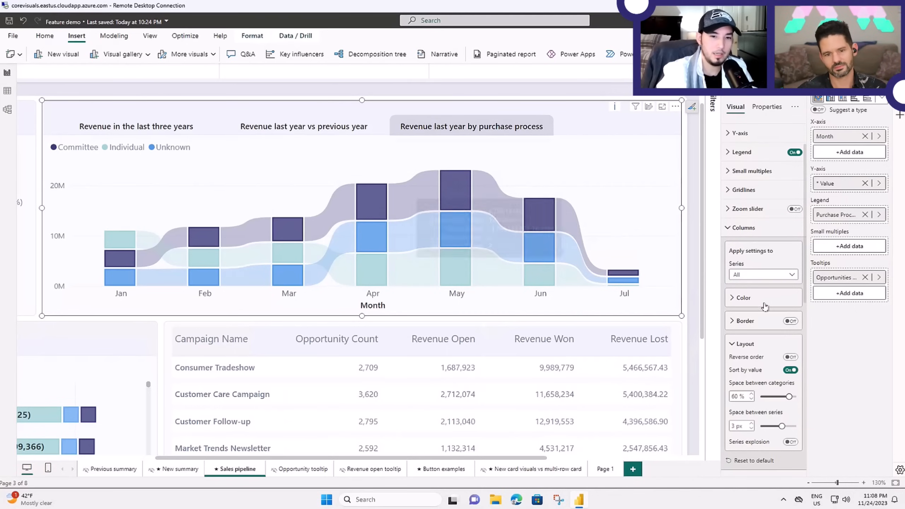
pyautogui.scroll(-2, 765, 307)
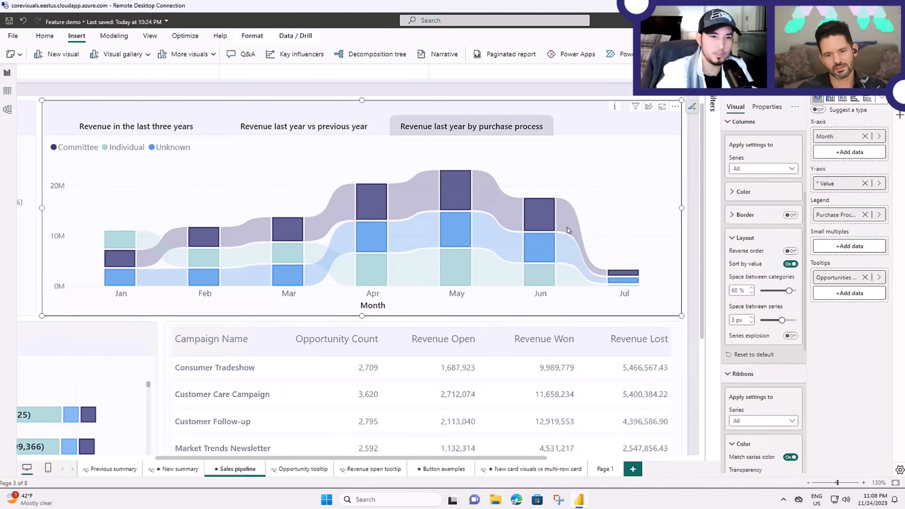
pyautogui.click(744, 374)
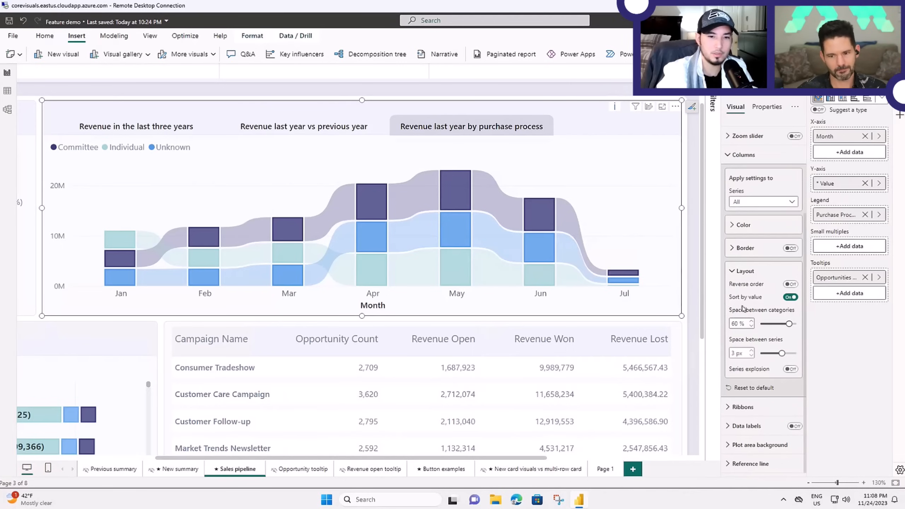
pyautogui.scroll(2, 742, 278)
pyautogui.click(725, 210)
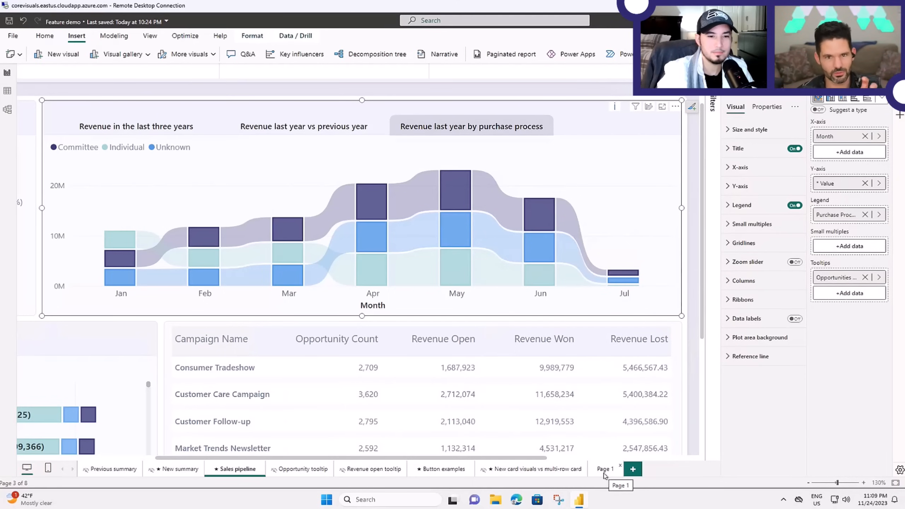
# - Expand the ribbon chart's column layout settings and try series spacings of 5, 3 and 0 px, leaving the spacing at 5 px
pyautogui.click(726, 284)
pyautogui.scroll(-2, 760, 358)
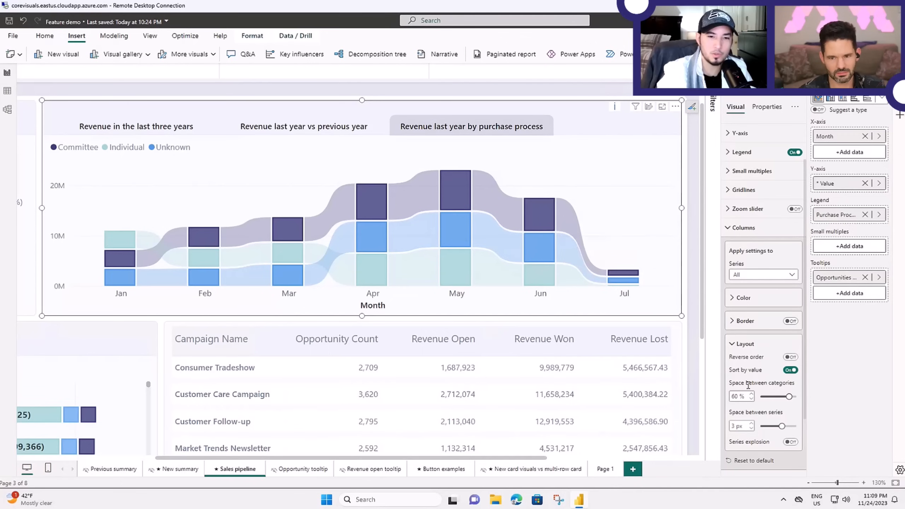
pyautogui.moveTo(749, 384)
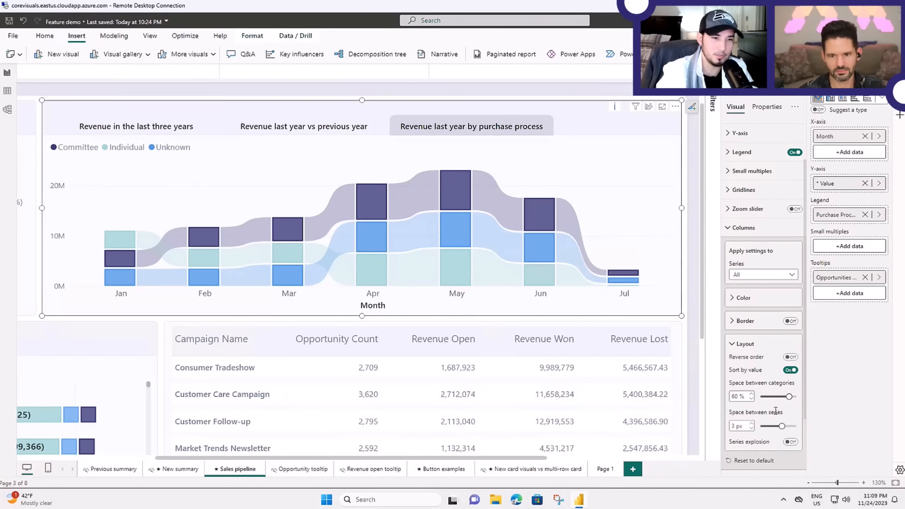
pyautogui.moveTo(749, 442)
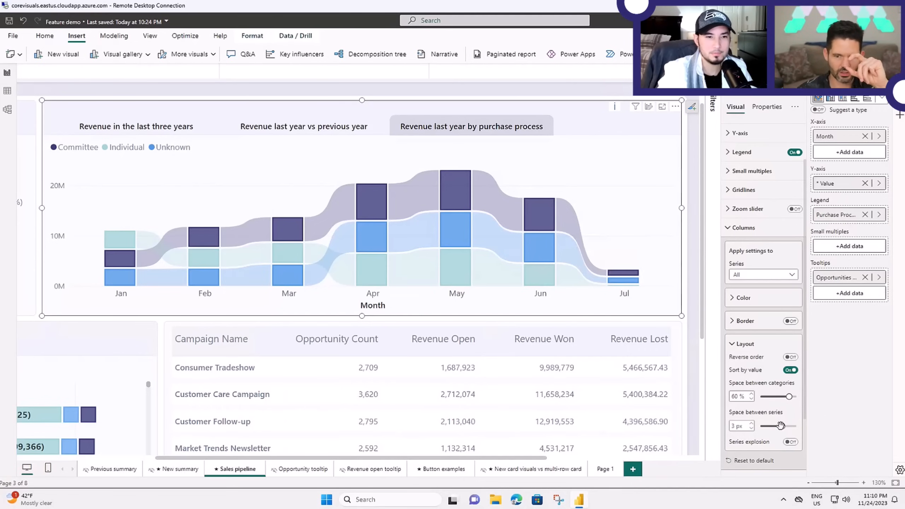
pyautogui.moveTo(780, 425); pyautogui.dragTo(796, 425)
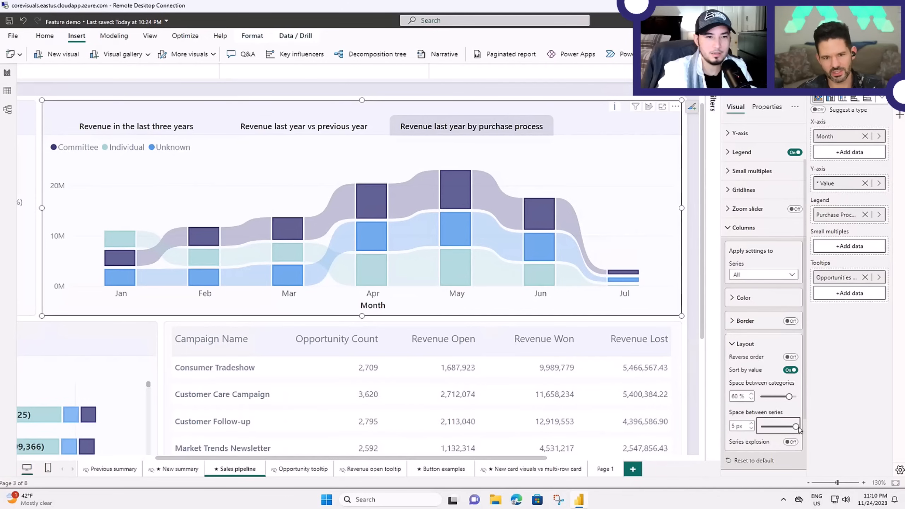
pyautogui.moveTo(793, 425)
pyautogui.mouseDown()
pyautogui.moveTo(756, 426)
pyautogui.moveTo(797, 424)
pyautogui.mouseUp()
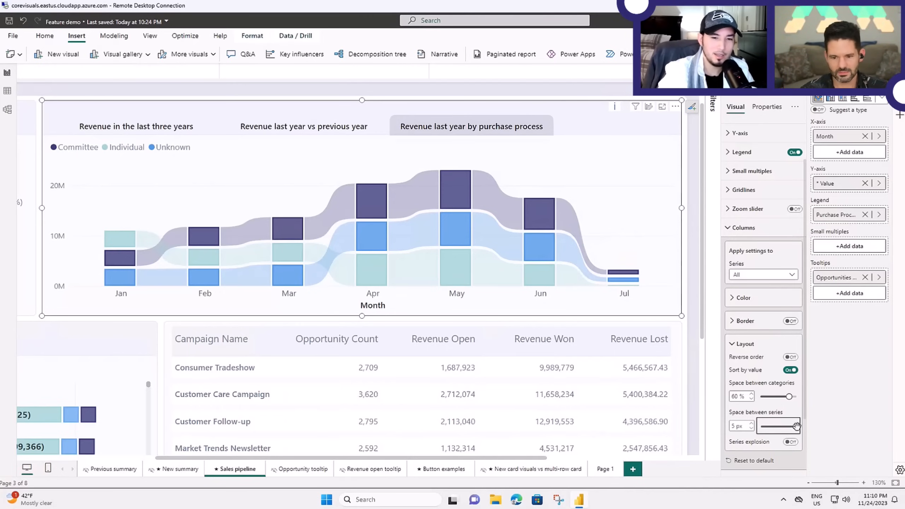
pyautogui.moveTo(795, 425)
pyautogui.mouseDown()
pyautogui.moveTo(760, 426)
pyautogui.moveTo(781, 427)
pyautogui.mouseUp()
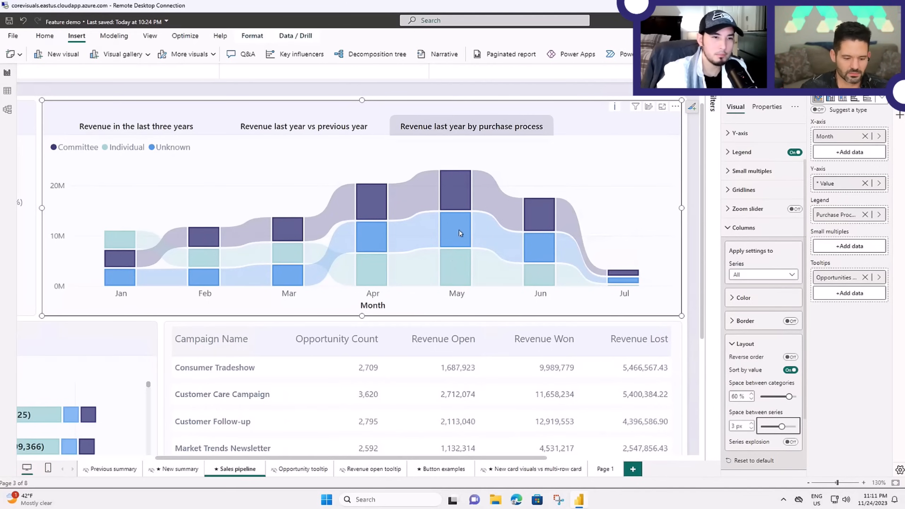
pyautogui.moveTo(779, 426); pyautogui.dragTo(763, 425)
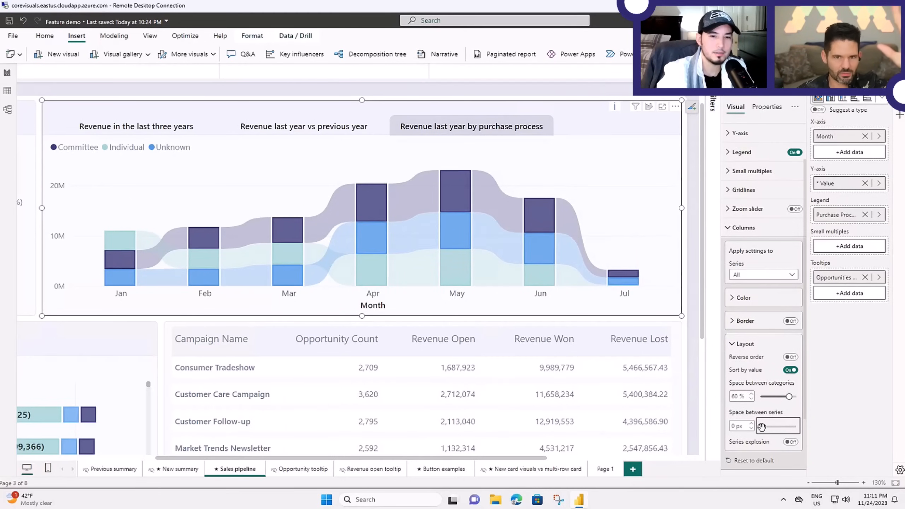
pyautogui.moveTo(762, 427); pyautogui.dragTo(793, 433)
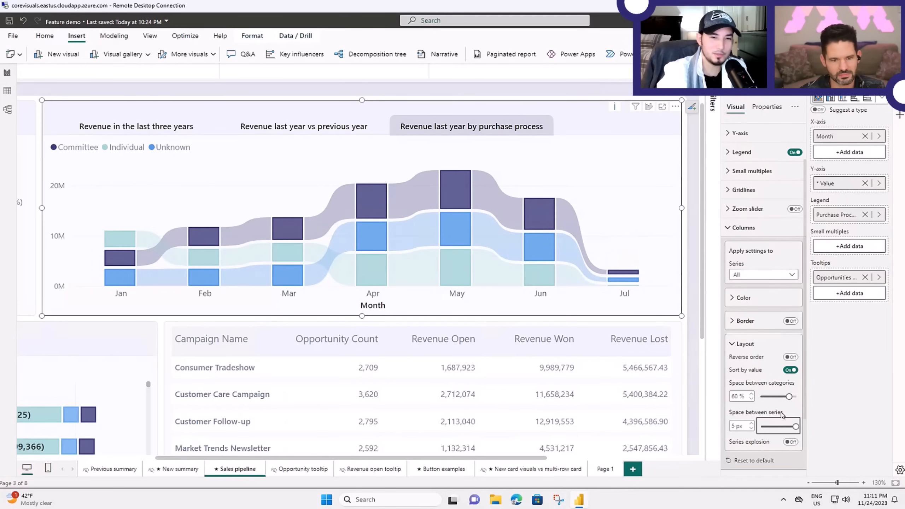
# - Turn on series explosion for the ribbon chart's columns and try series spacings of 8% and 0%, leaving the spacing at 10%
pyautogui.click(790, 442)
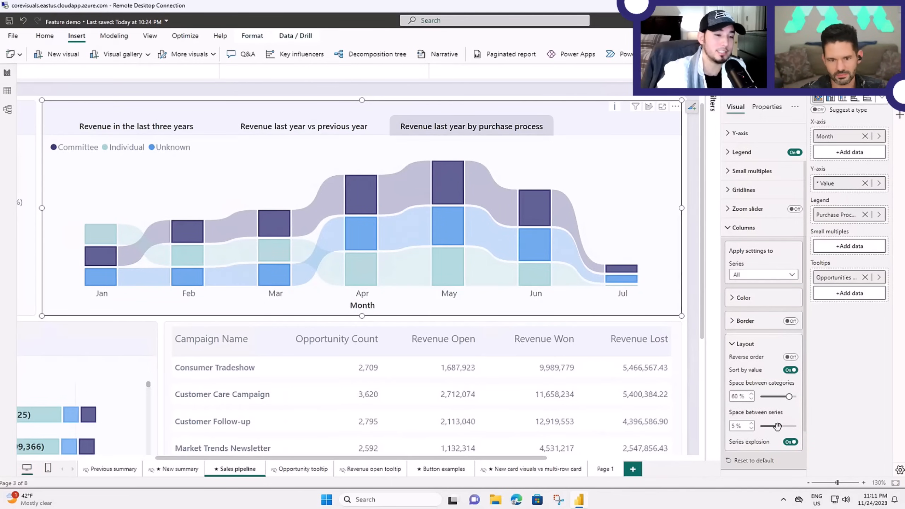
pyautogui.moveTo(777, 427)
pyautogui.mouseDown()
pyautogui.moveTo(764, 425)
pyautogui.moveTo(787, 428)
pyautogui.mouseUp()
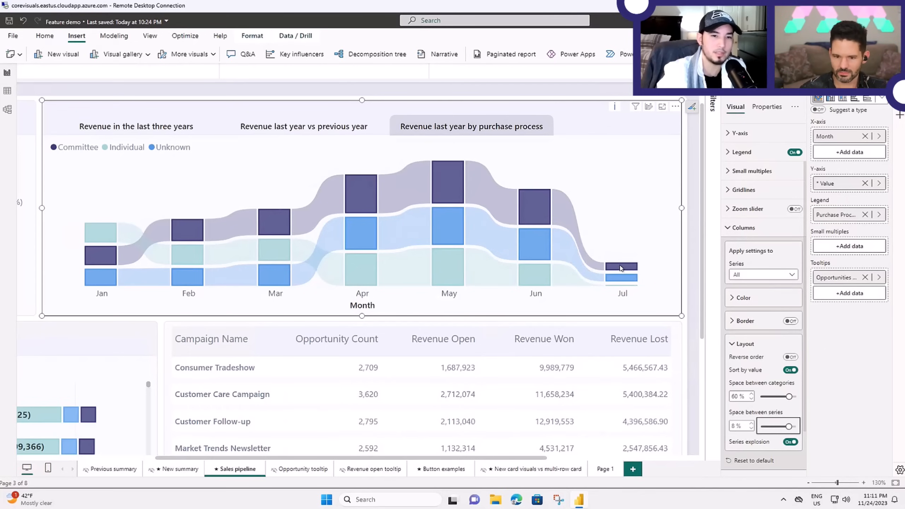
pyautogui.moveTo(620, 281)
pyautogui.moveTo(624, 262)
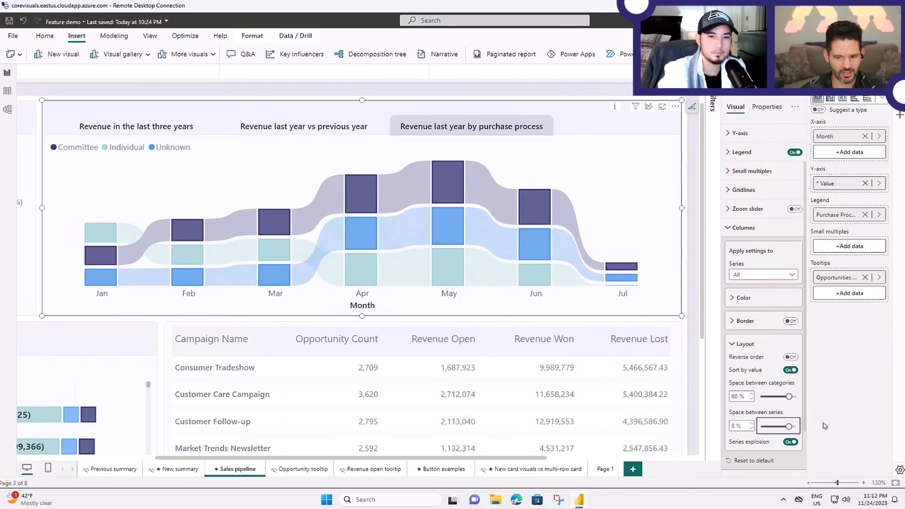
pyautogui.moveTo(787, 426); pyautogui.dragTo(760, 426)
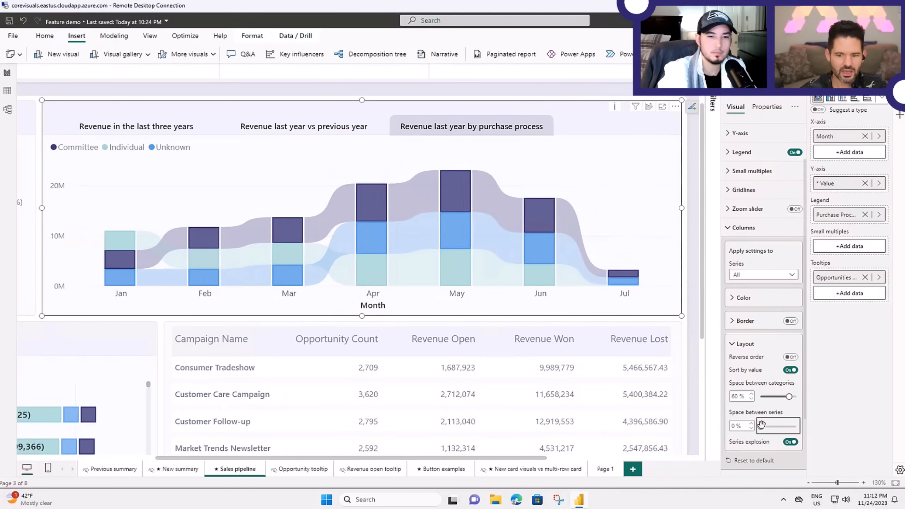
pyautogui.moveTo(760, 426); pyautogui.dragTo(795, 426)
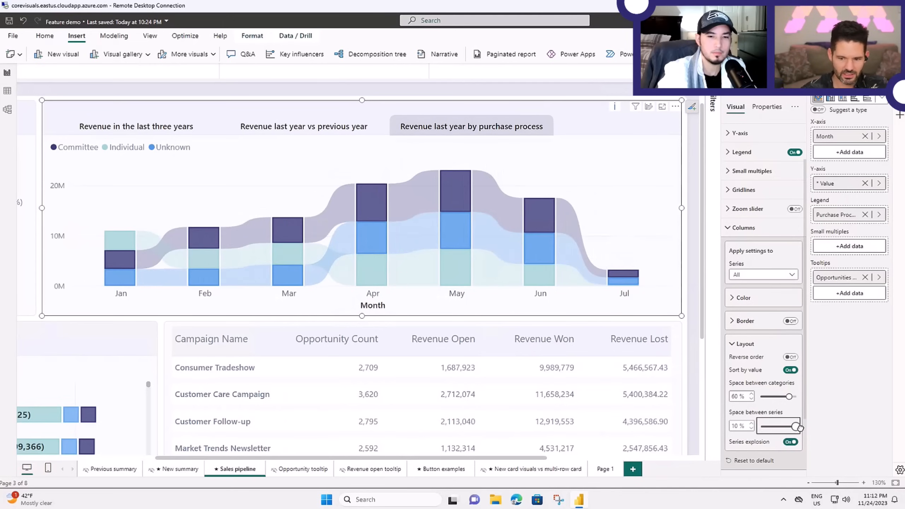
# - Toggle series explosion off and on repeatedly to compare the ribbon chart's column heights, leaving the option on
pyautogui.click(789, 442)
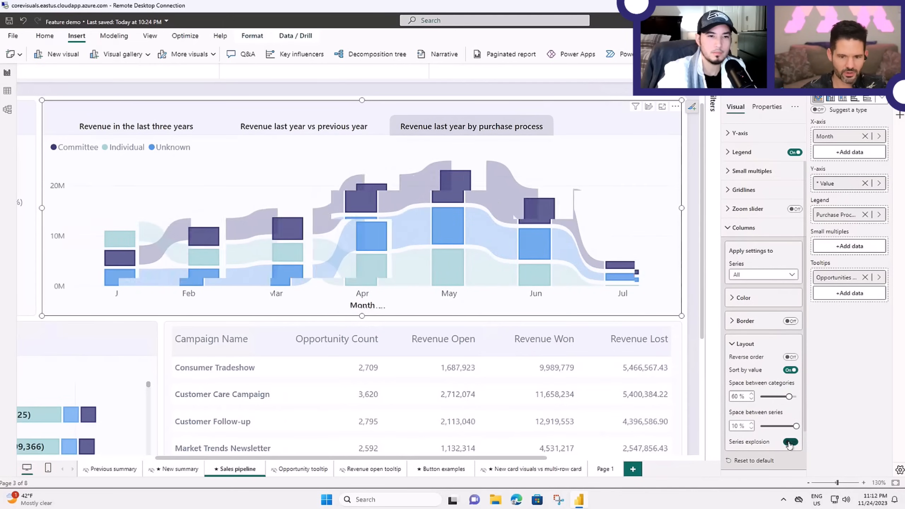
pyautogui.click(789, 442)
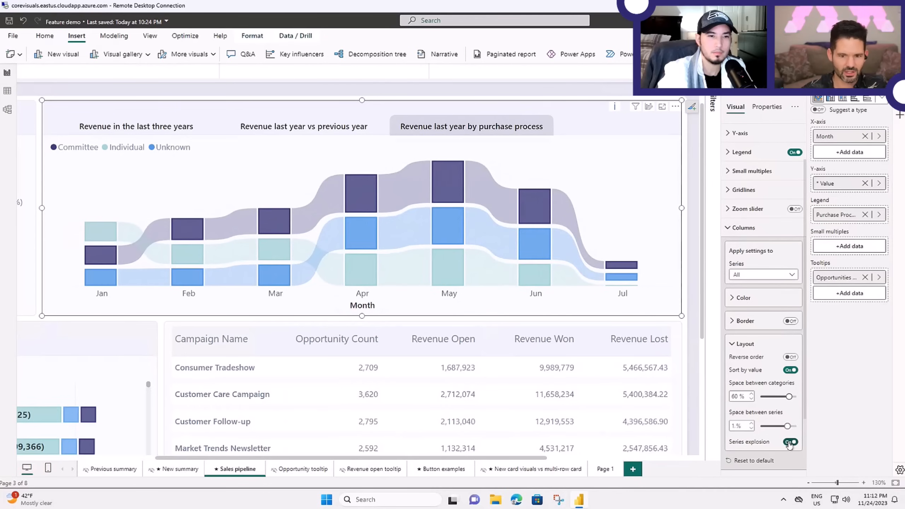
pyautogui.click(790, 443)
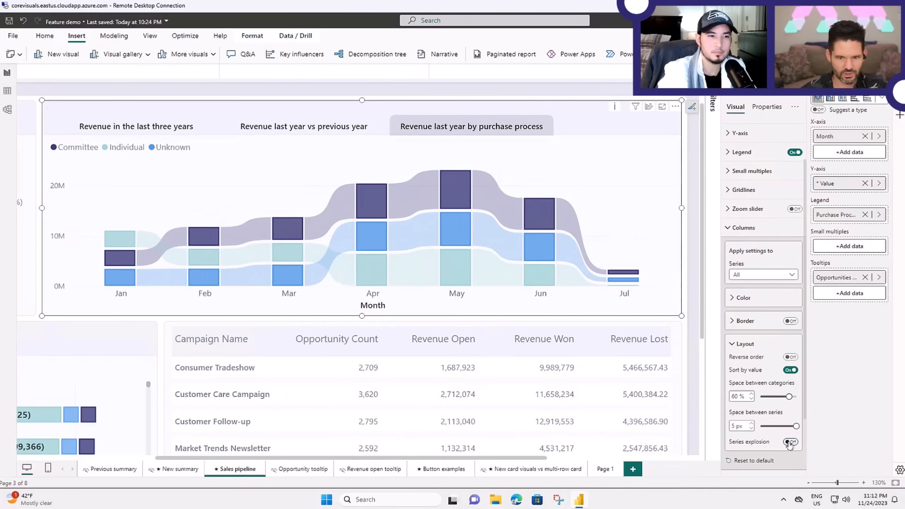
pyautogui.click(790, 443)
pyautogui.click(790, 442)
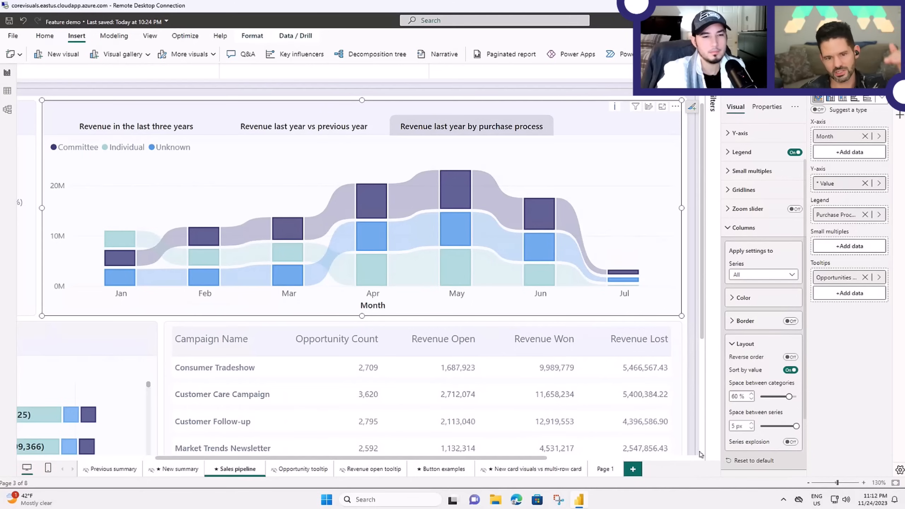
pyautogui.click(790, 442)
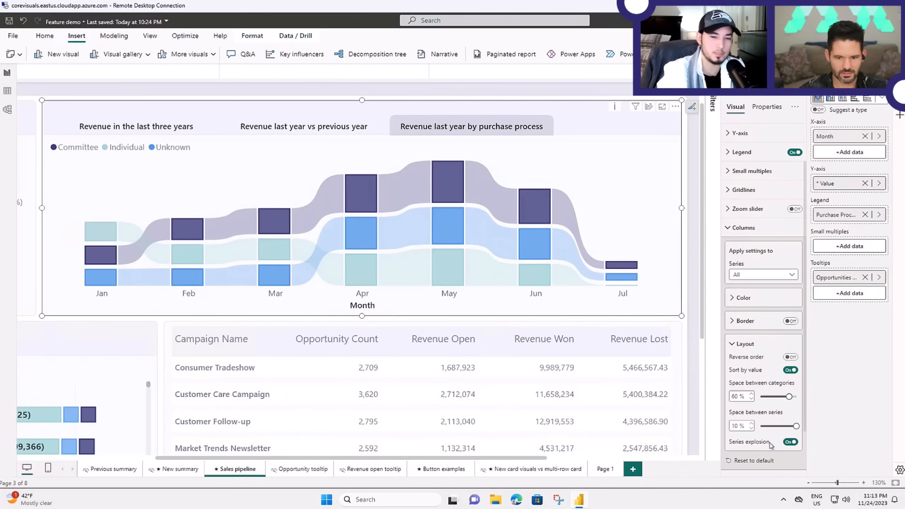
# - Open Page 1 and examine the comparison of Regular, Erosion and Exploded stacked columns
pyautogui.click(605, 469)
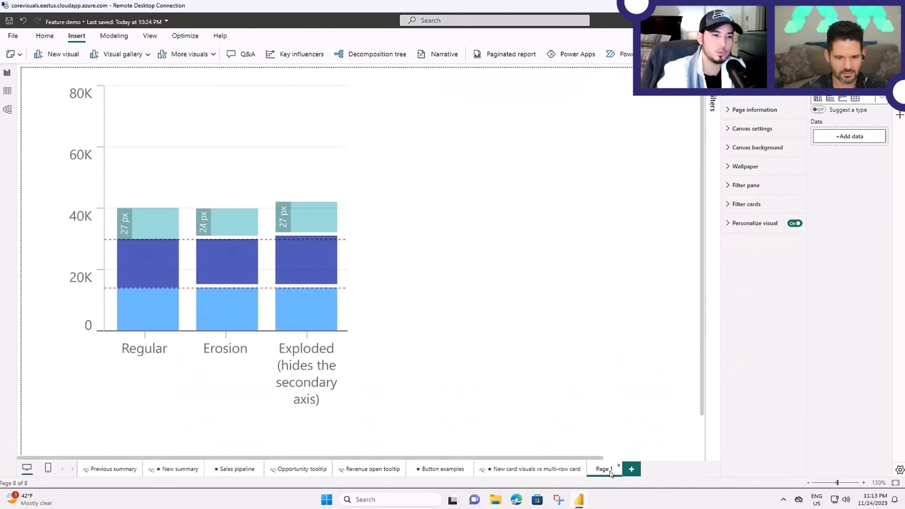
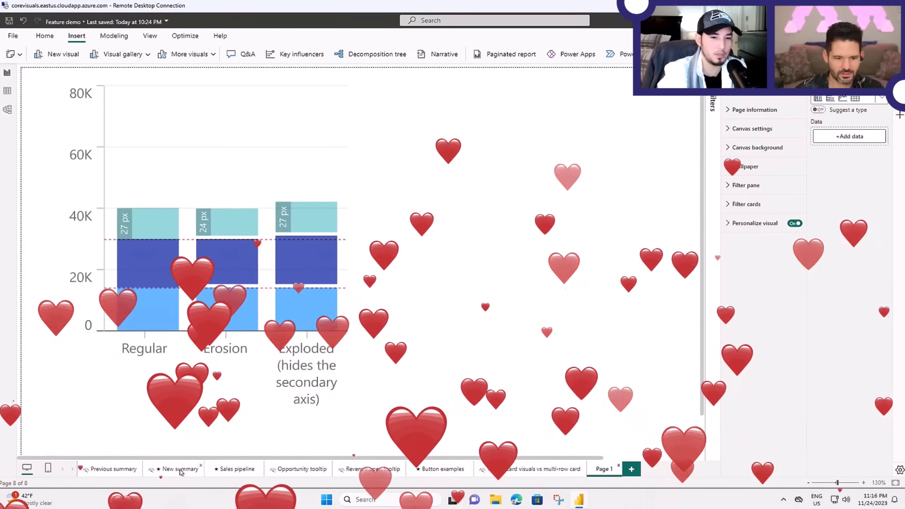
# - Return to the Sales pipeline page, select the Revenue by State or Province and Status chart, and inspect its lower-revenue state bars
pyautogui.click(185, 470)
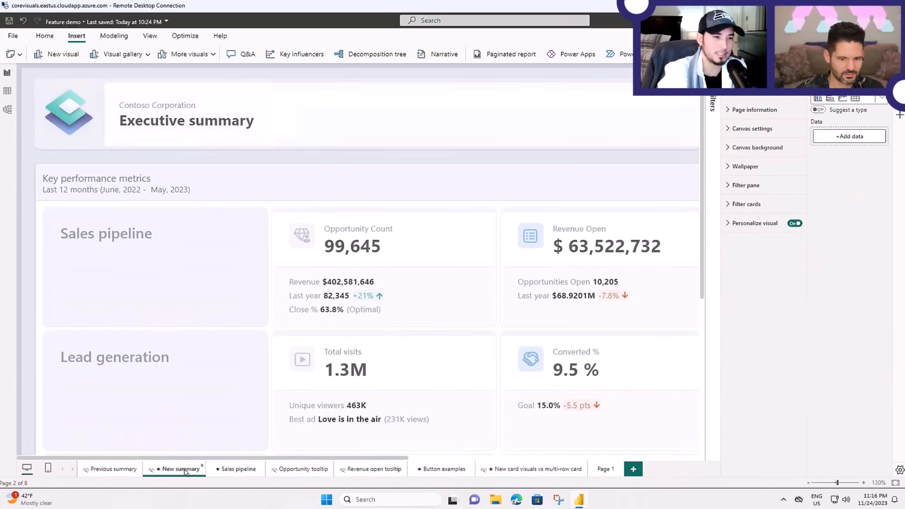
pyautogui.click(232, 470)
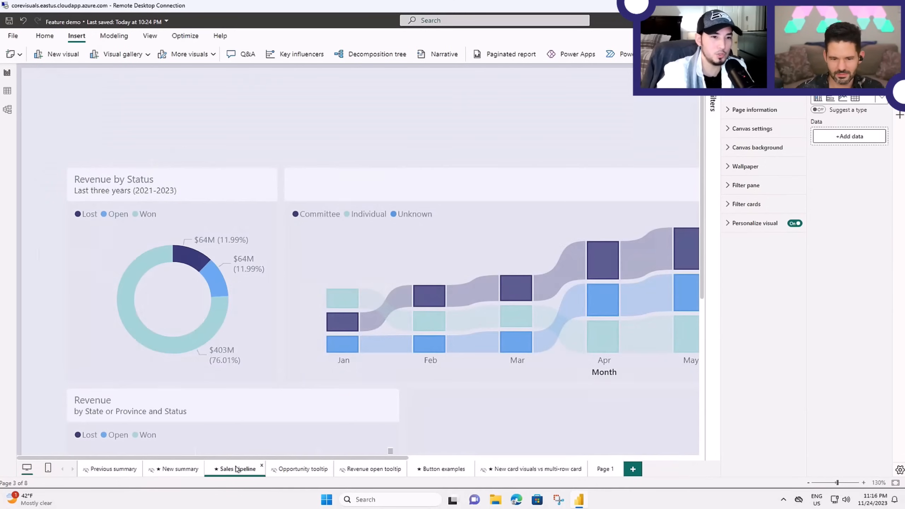
pyautogui.scroll(-5, 290, 422)
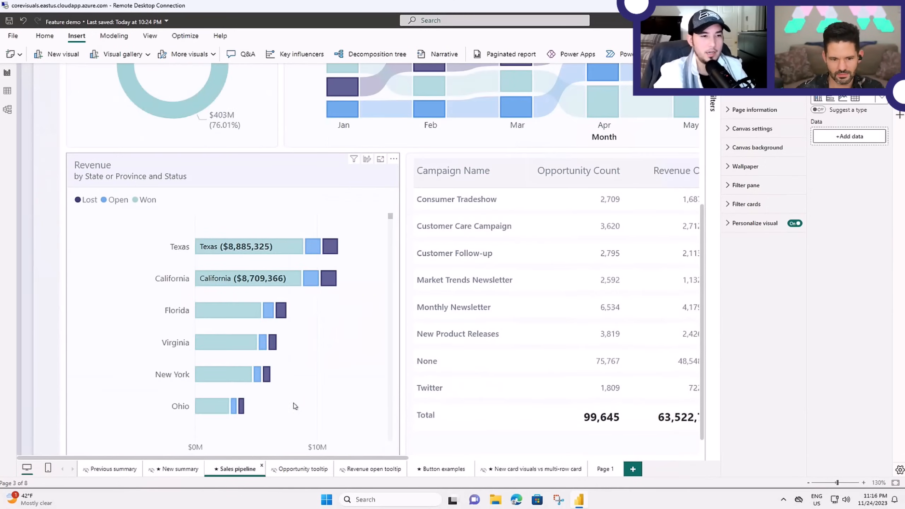
pyautogui.click(344, 351)
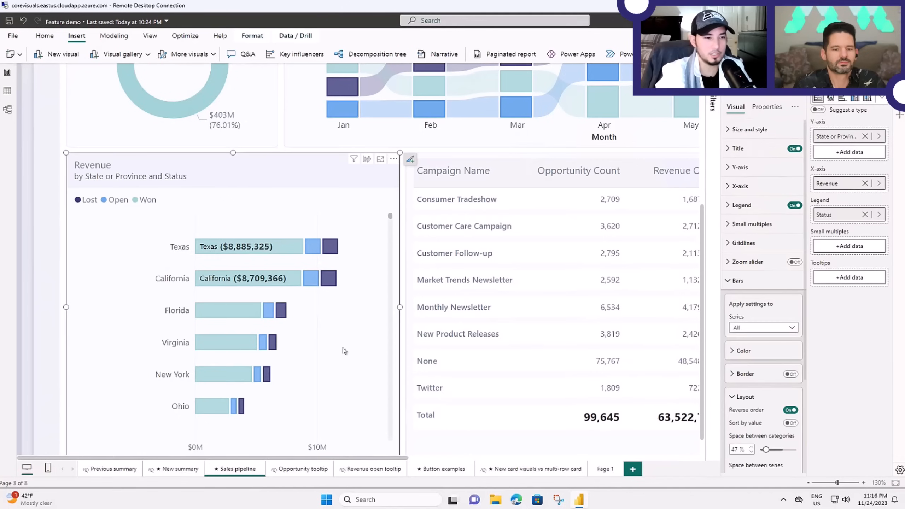
pyautogui.scroll(-3, 772, 406)
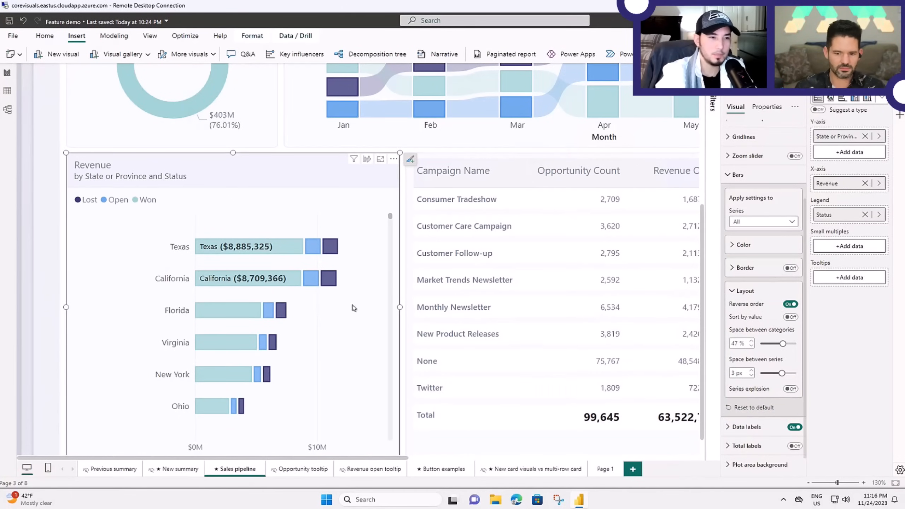
pyautogui.scroll(-3, 319, 343)
pyautogui.scroll(-12, 320, 343)
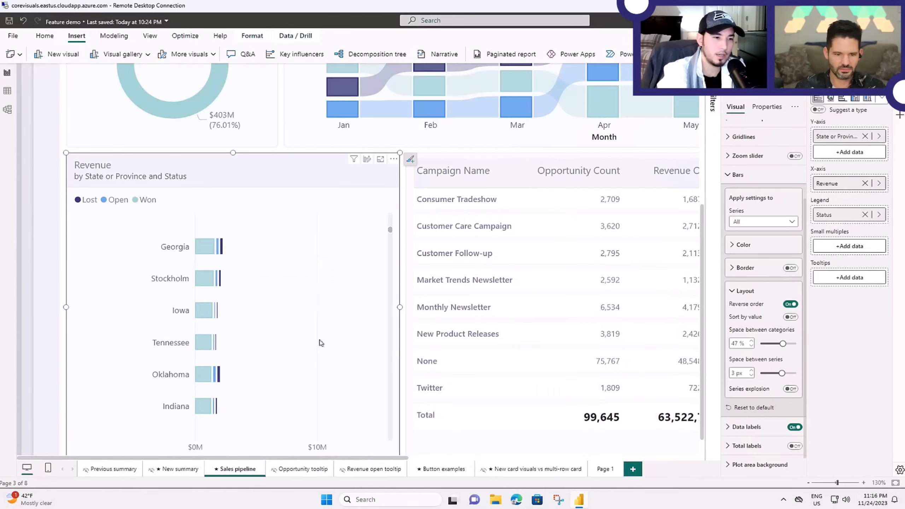
# - Examine the lower-revenue state bars in the Revenue by State or Province and Status chart with series explosion off
pyautogui.scroll(-6, 319, 343)
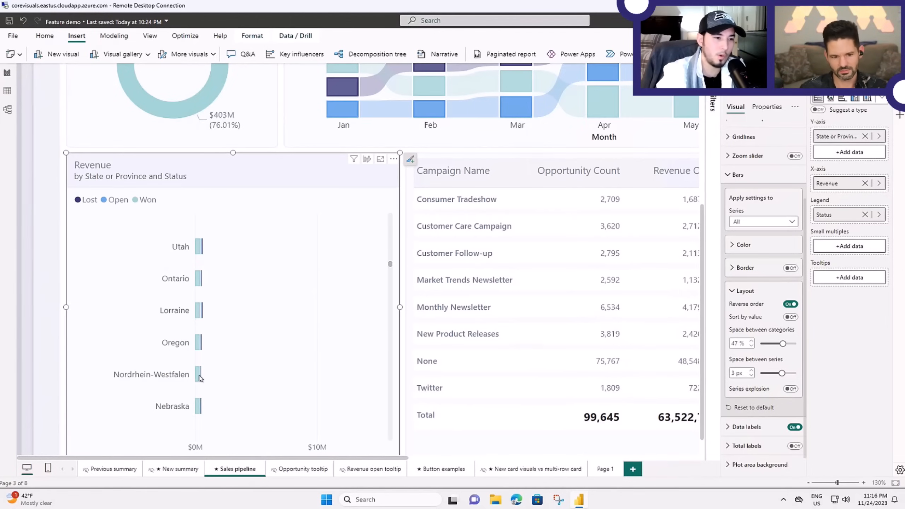
pyautogui.scroll(-3, 234, 378)
pyautogui.scroll(-2, 219, 402)
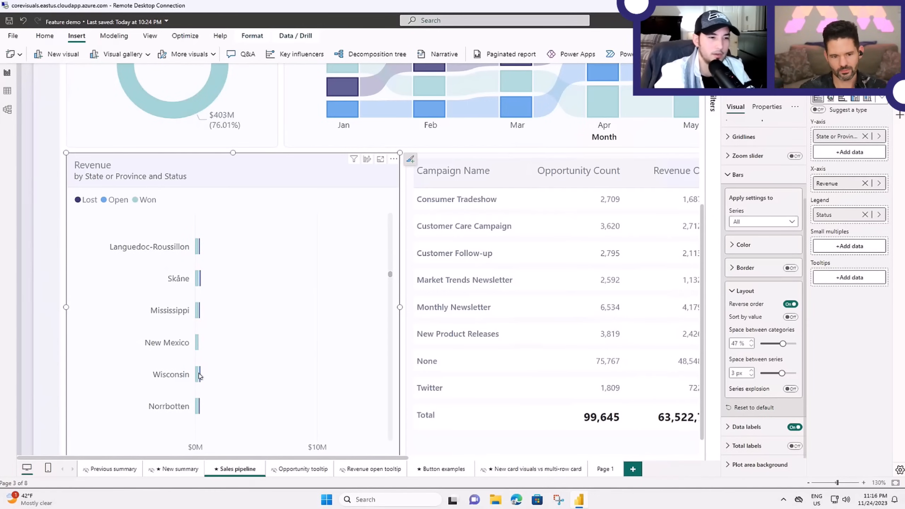
pyautogui.scroll(3, 203, 381)
pyautogui.scroll(3, 206, 383)
pyautogui.scroll(-2, 314, 422)
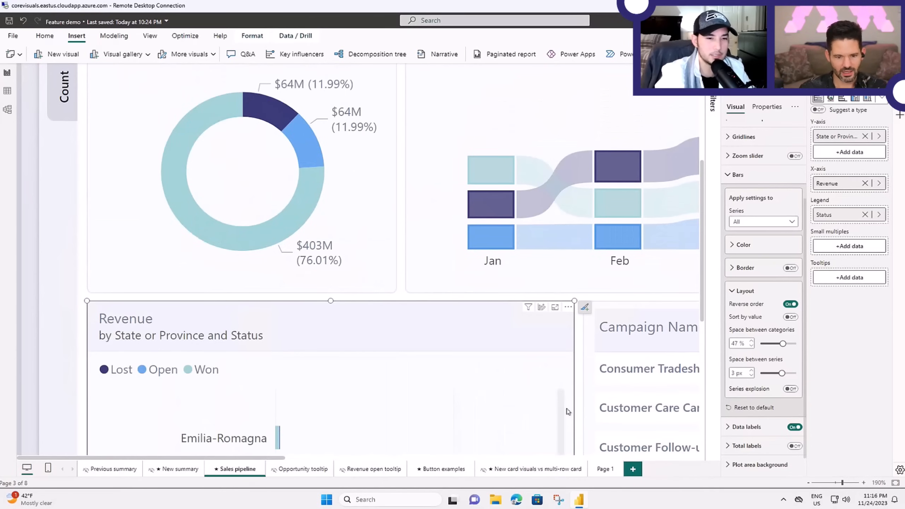
pyautogui.scroll(-5, 704, 260)
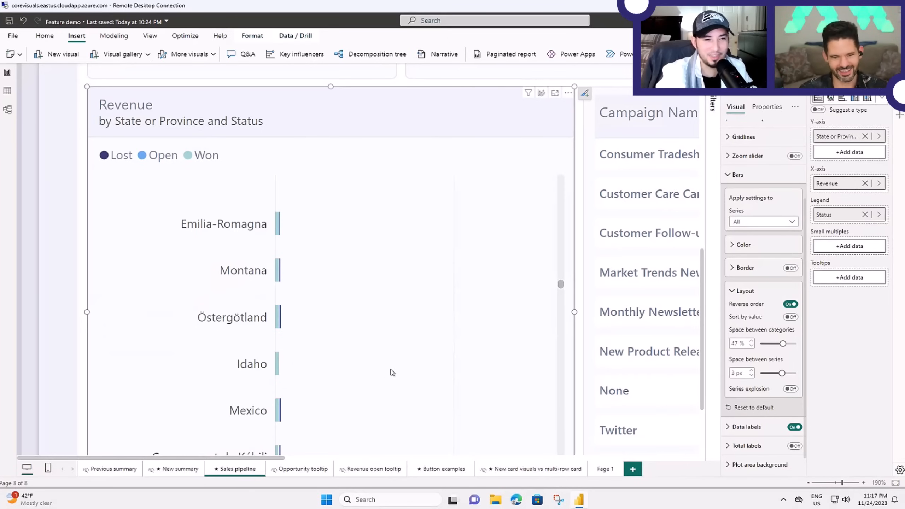
pyautogui.scroll(-2, 513, 330)
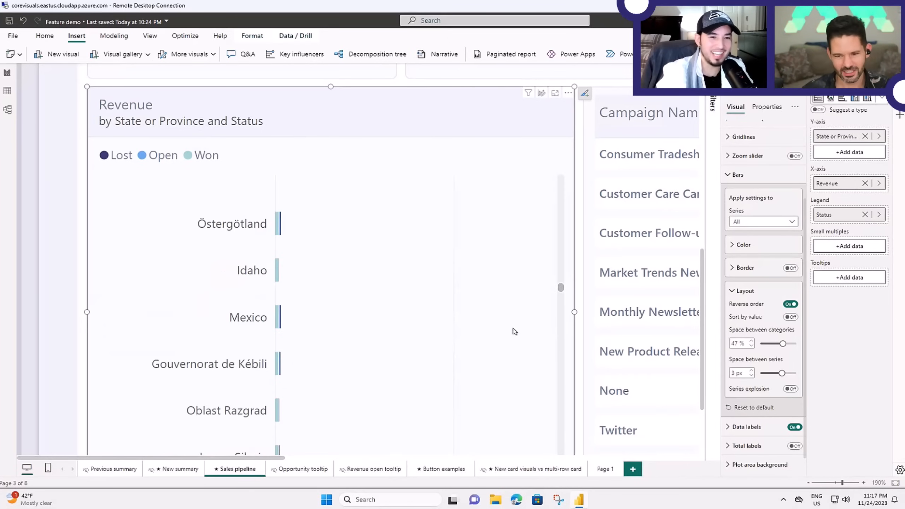
# - Try series explosion on the state revenue bars, inspect the lower-revenue states, and turn the option off again
pyautogui.moveTo(560, 292); pyautogui.dragTo(562, 267)
pyautogui.click(788, 390)
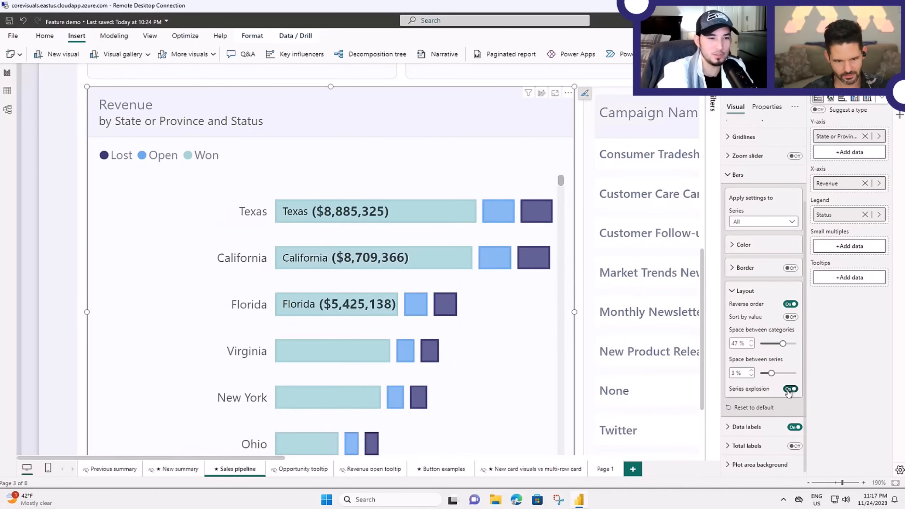
pyautogui.scroll(-1, 562, 198)
pyautogui.moveTo(562, 198); pyautogui.dragTo(563, 328)
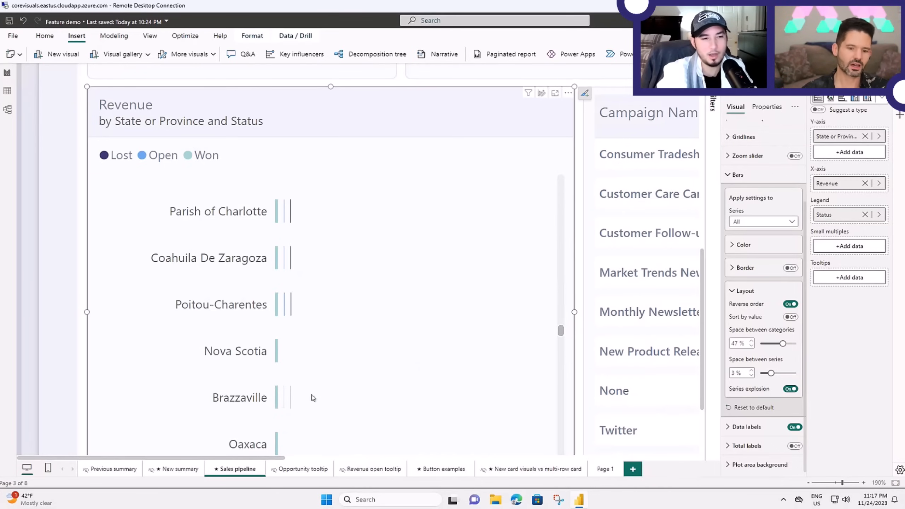
pyautogui.moveTo(562, 333); pyautogui.dragTo(561, 312)
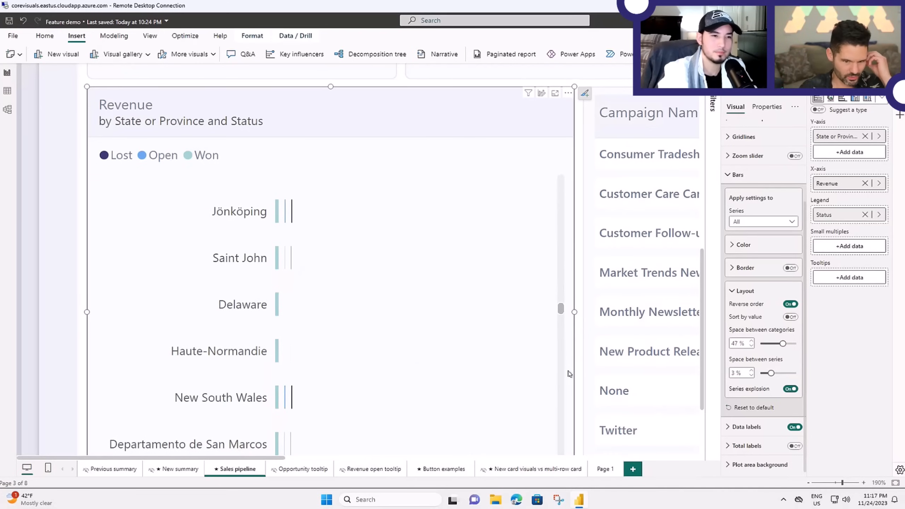
pyautogui.click(788, 389)
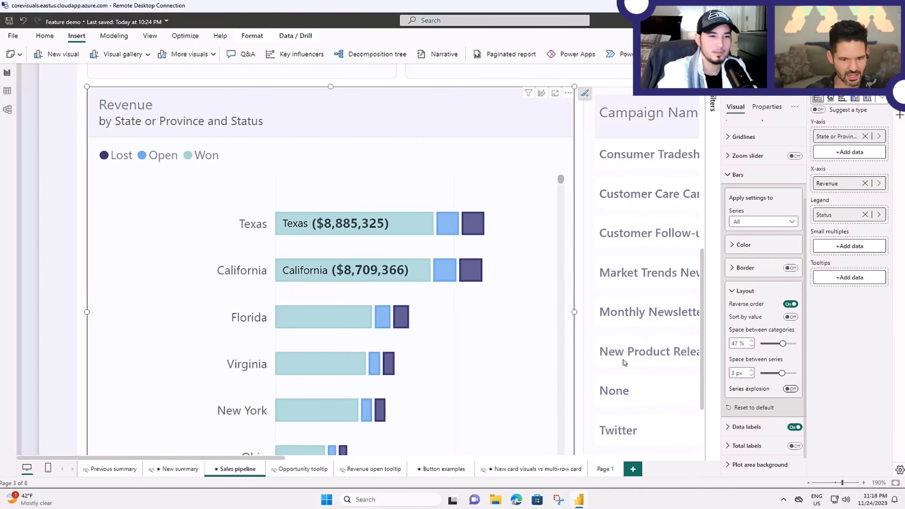
# - Inspect the low-revenue state bars without series explosion and return to the highest-revenue states
pyautogui.moveTo(561, 182); pyautogui.dragTo(567, 303)
pyautogui.scroll(-2, 325, 372)
pyautogui.scroll(1, 325, 372)
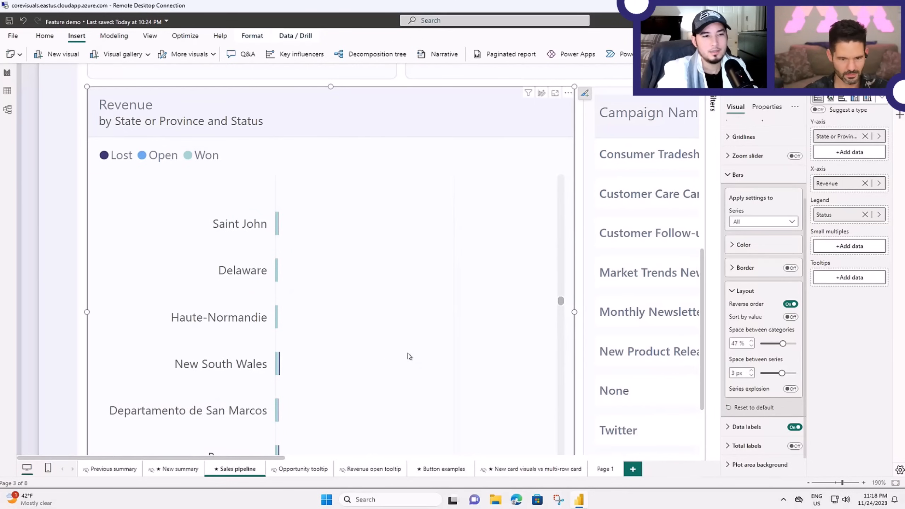
pyautogui.scroll(8, 408, 356)
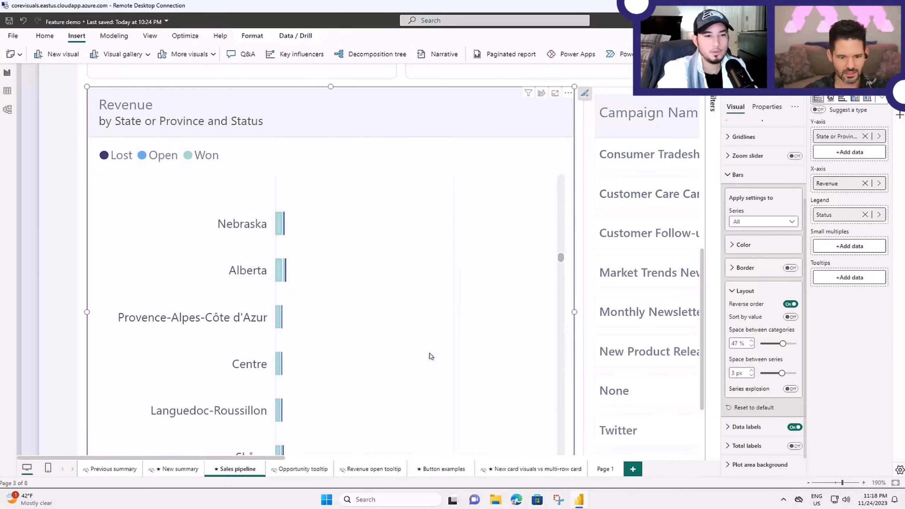
pyautogui.moveTo(562, 257); pyautogui.dragTo(569, 182)
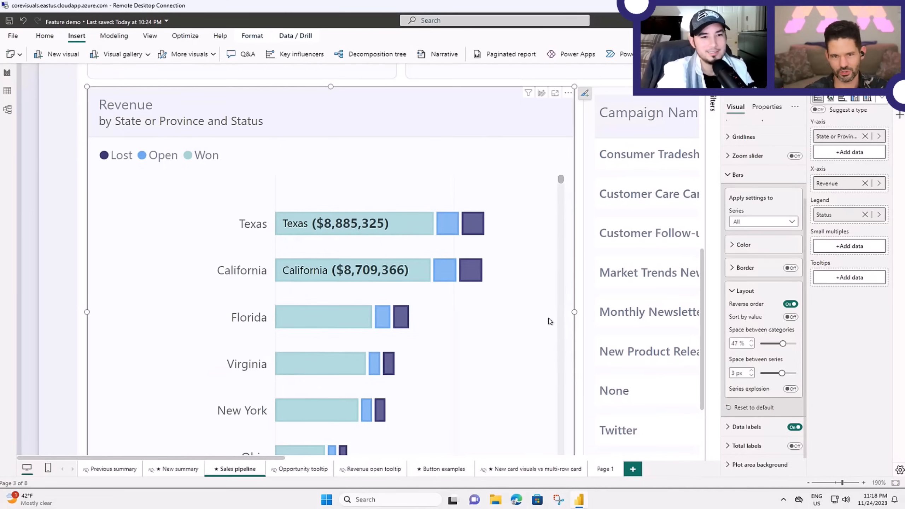
# - Bring the Revenue last year by purchase process ribbon chart into view and select it
pyautogui.scroll(-2, 548, 317)
pyautogui.scroll(-1, 554, 324)
pyautogui.scroll(2, 463, 318)
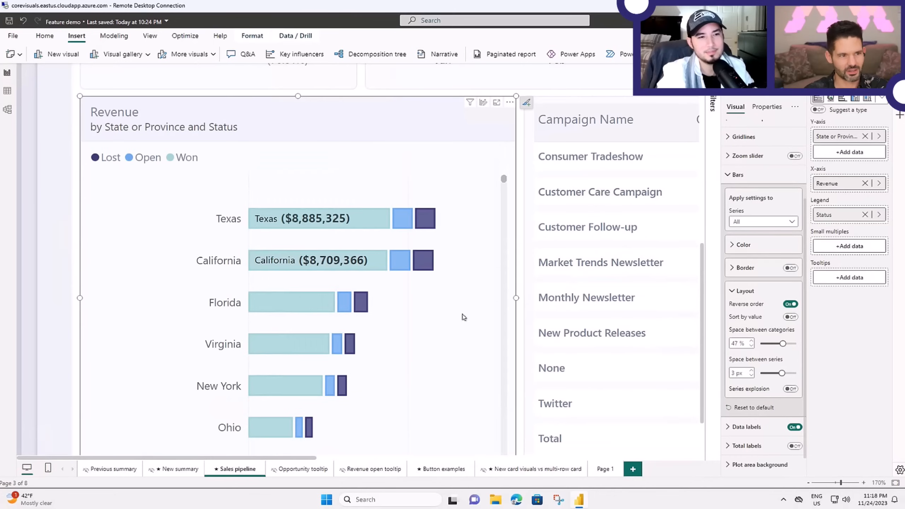
pyautogui.scroll(-4, 626, 322)
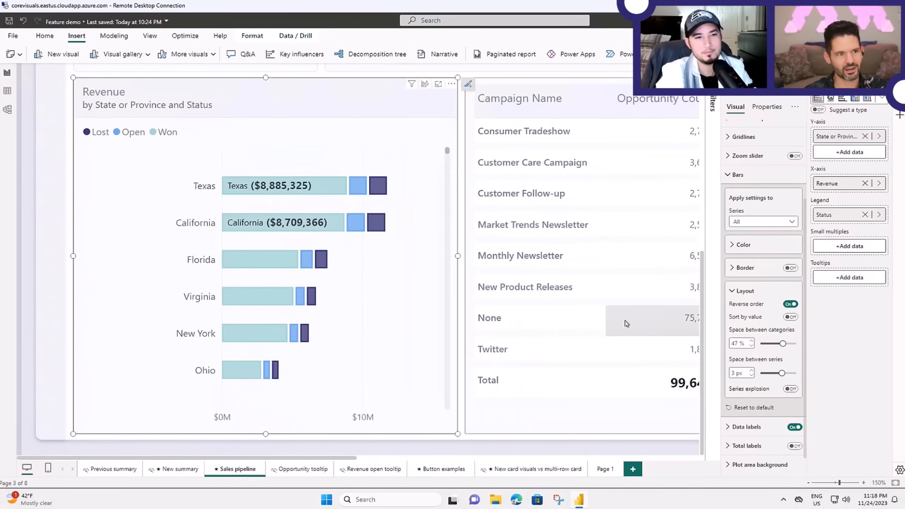
pyautogui.scroll(3, 624, 330)
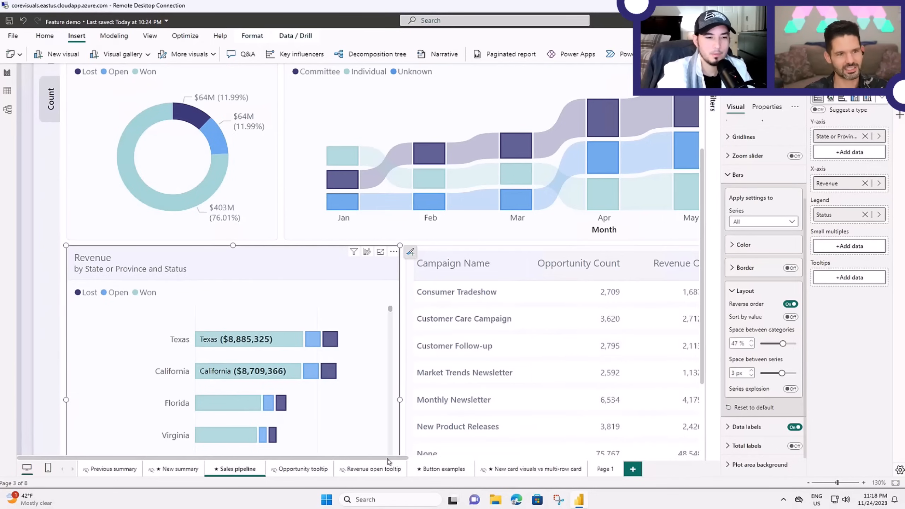
pyautogui.moveTo(389, 458); pyautogui.dragTo(415, 462)
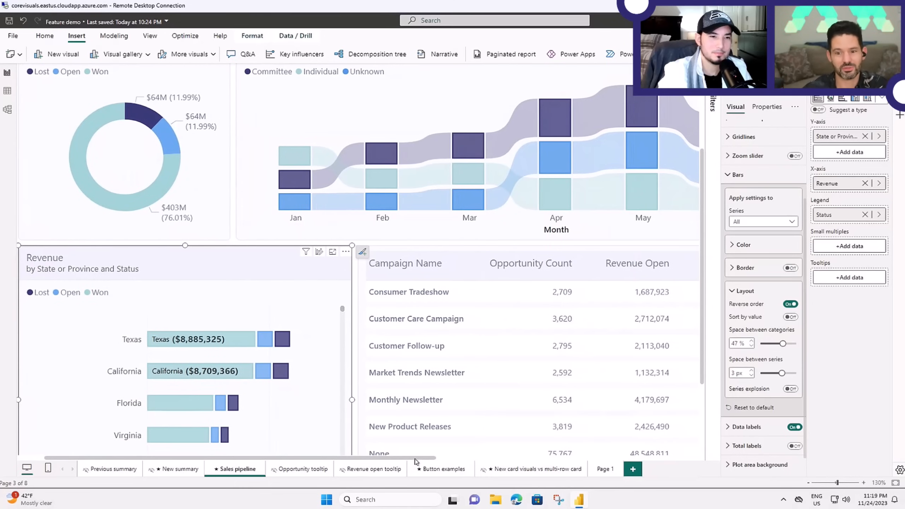
pyautogui.moveTo(416, 461); pyautogui.dragTo(496, 465)
pyautogui.scroll(4, 466, 308)
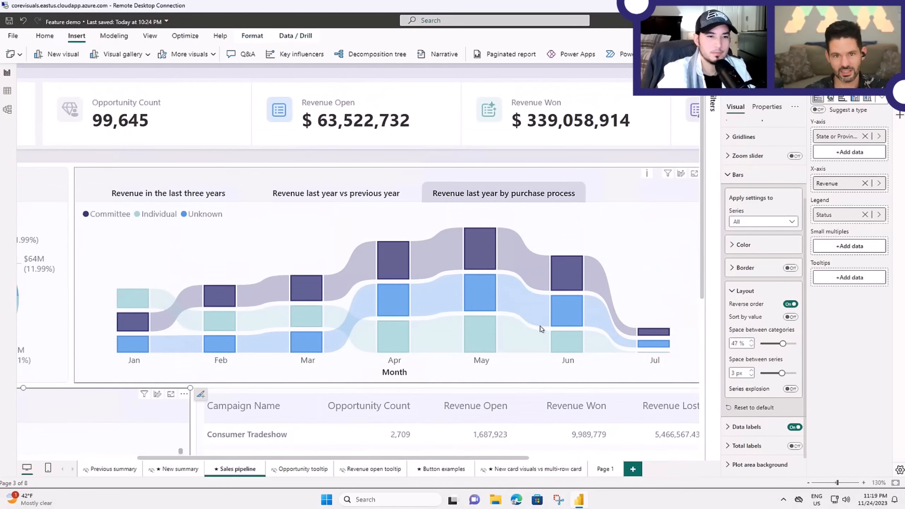
pyautogui.click(663, 304)
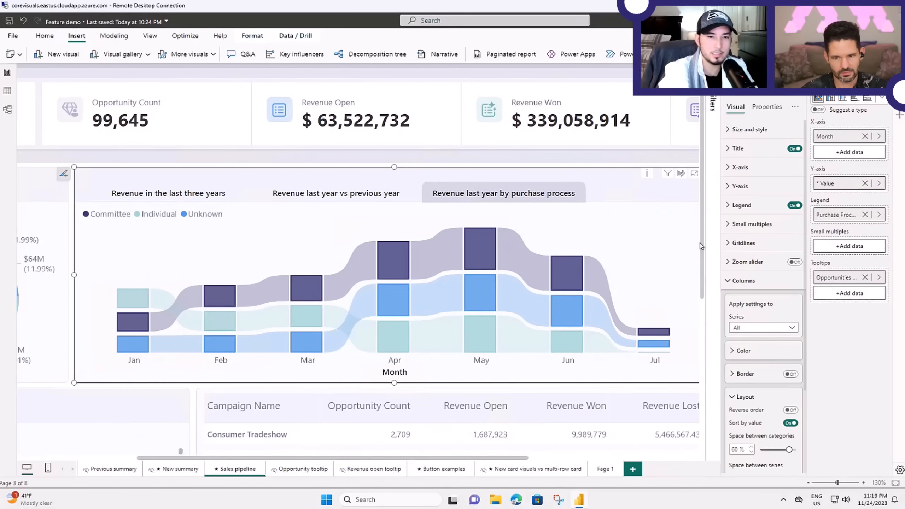
# - Go back to the state revenue bar chart and compare the bars of higher- and lower-revenue states
pyautogui.moveTo(703, 238); pyautogui.dragTo(705, 333)
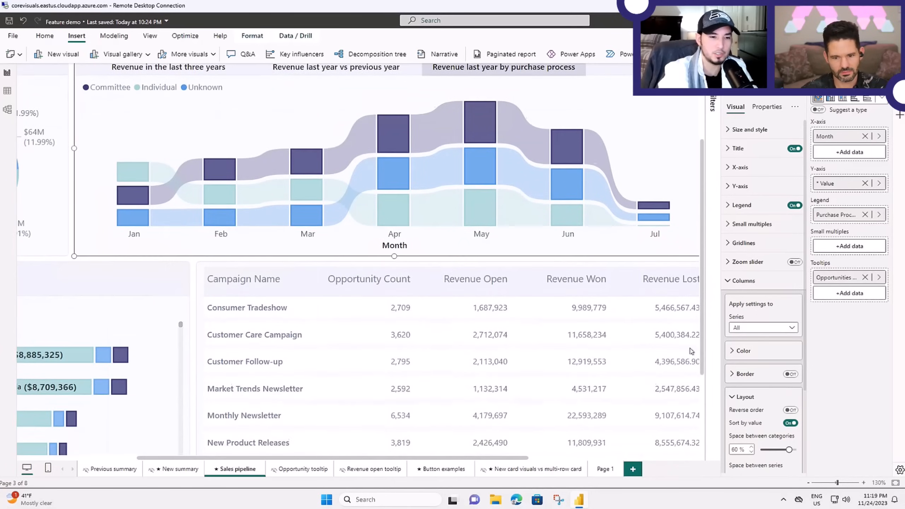
pyautogui.moveTo(471, 459); pyautogui.dragTo(289, 463)
pyautogui.scroll(-10, 306, 421)
pyautogui.scroll(-10, 226, 405)
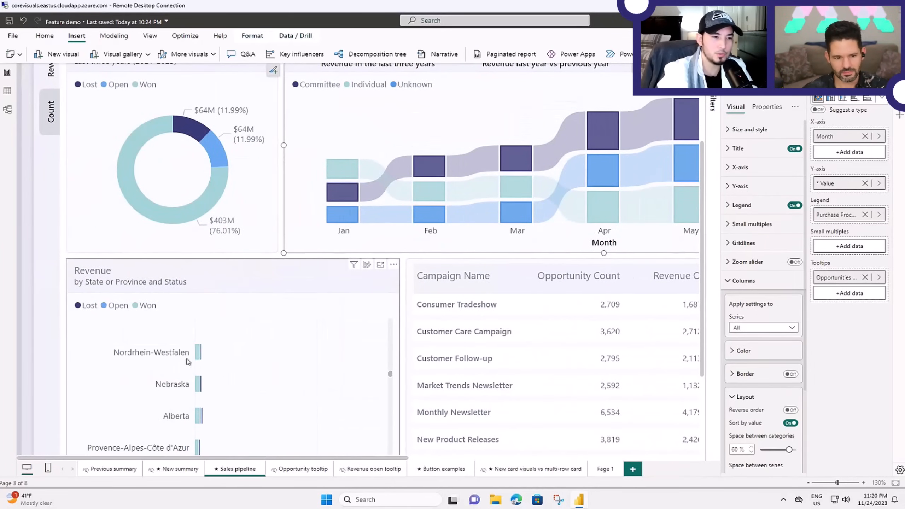
pyautogui.scroll(10, 180, 417)
pyautogui.scroll(10, 179, 417)
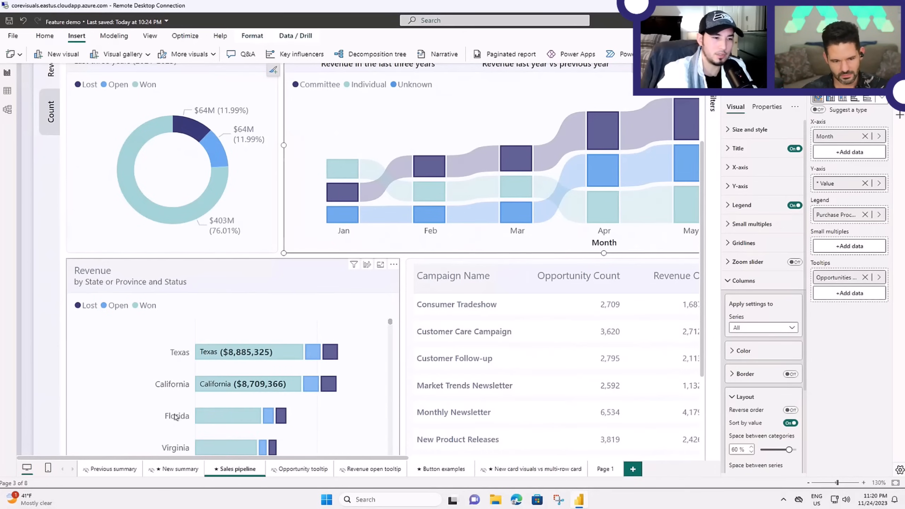
pyautogui.scroll(-3, 177, 417)
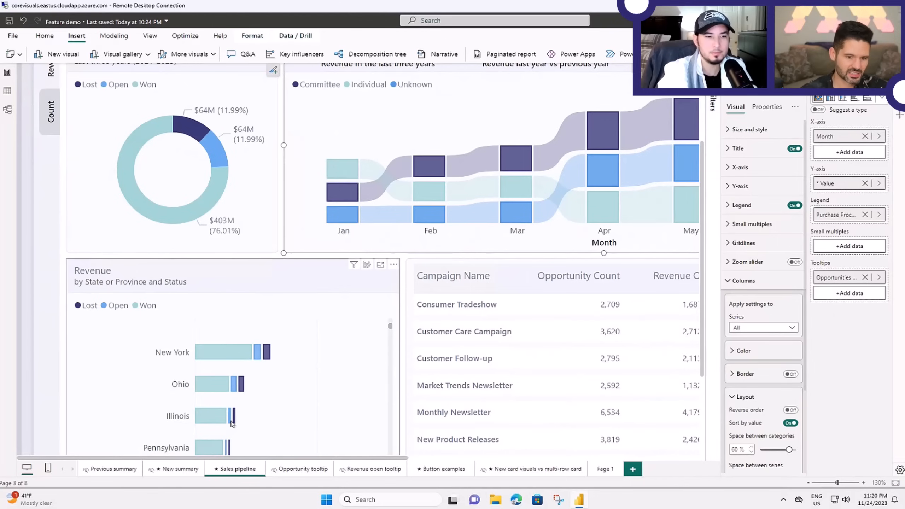
pyautogui.scroll(3, 233, 423)
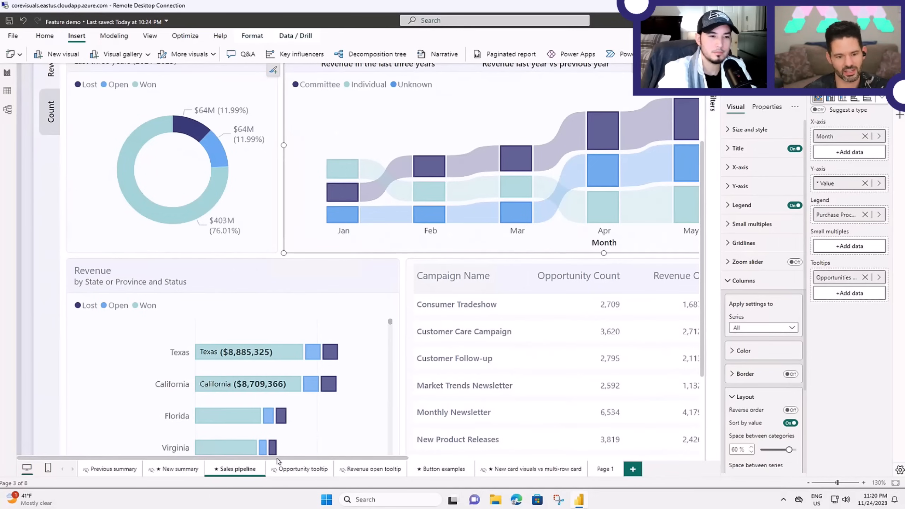
# - In the ribbon chart's column layout, turn off sort by value and turn on reverse order
pyautogui.moveTo(278, 458); pyautogui.dragTo(454, 431)
pyautogui.scroll(3, 454, 432)
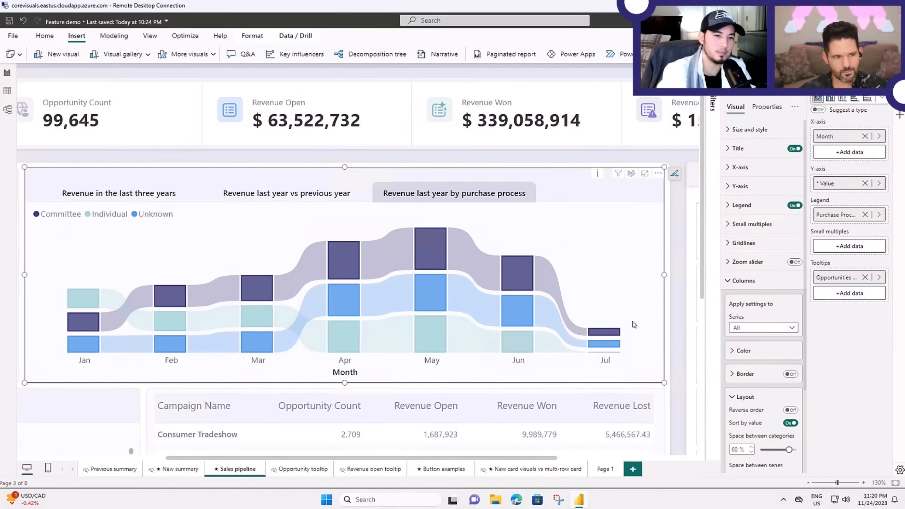
pyautogui.scroll(-2, 755, 378)
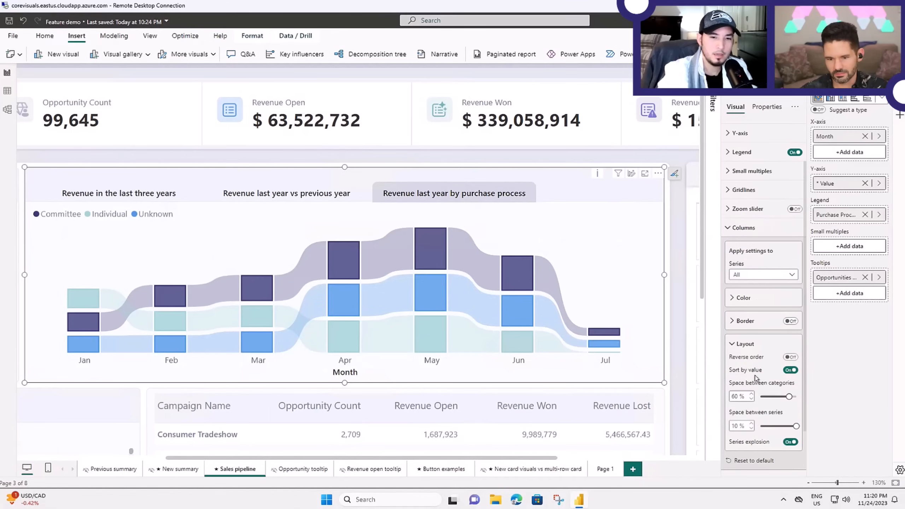
pyautogui.scroll(-2, 755, 378)
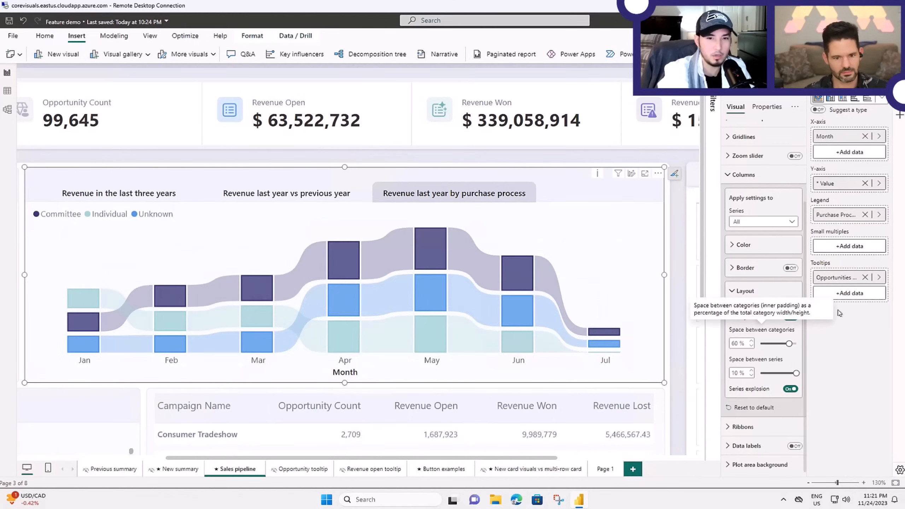
pyautogui.click(790, 317)
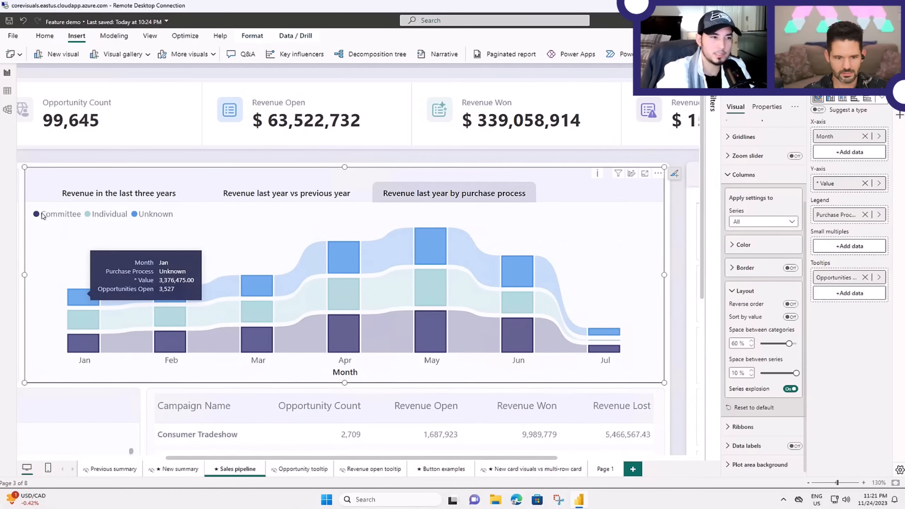
pyautogui.click(790, 303)
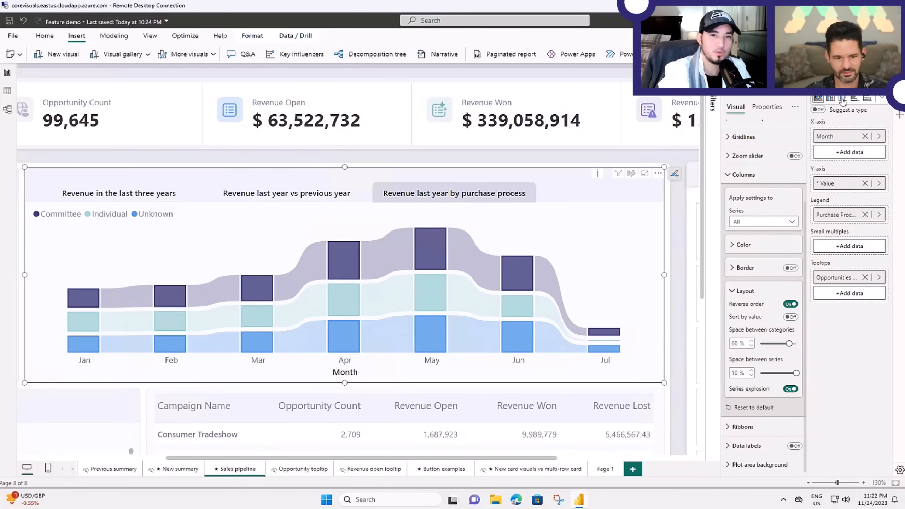
# - Convert the ribbon chart to a stacked column chart, try sort by value, and turn off both sort by value and reverse order
pyautogui.click(842, 99)
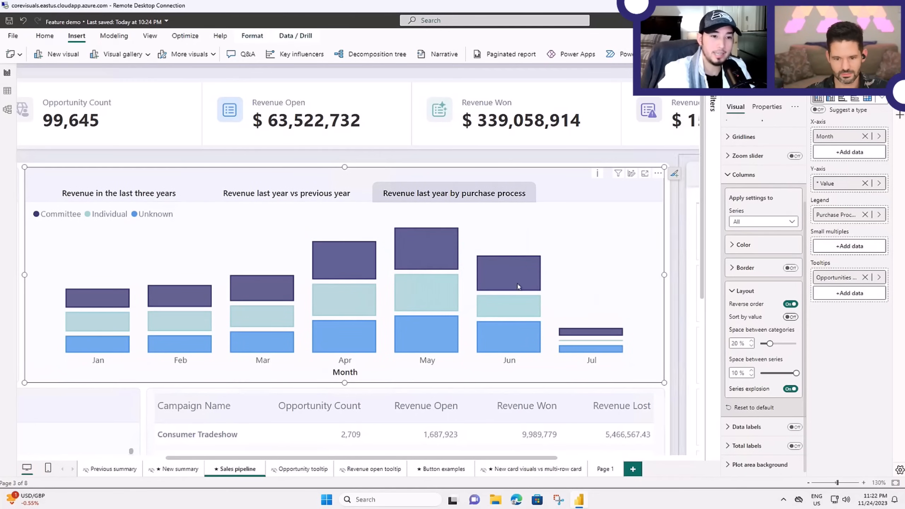
pyautogui.click(790, 316)
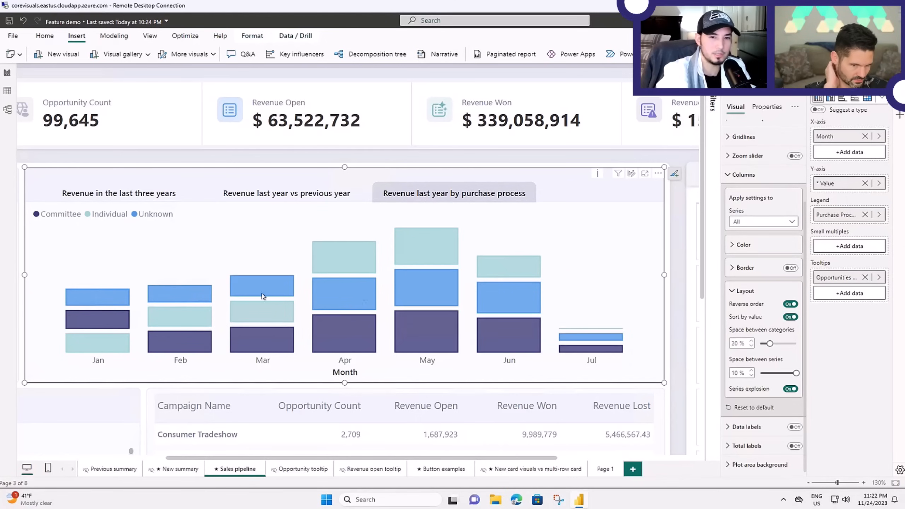
pyautogui.click(790, 317)
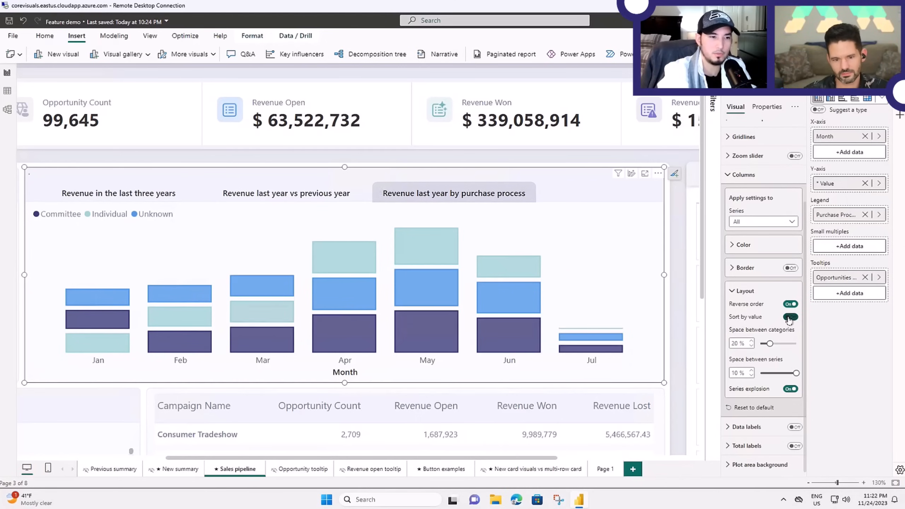
pyautogui.click(790, 303)
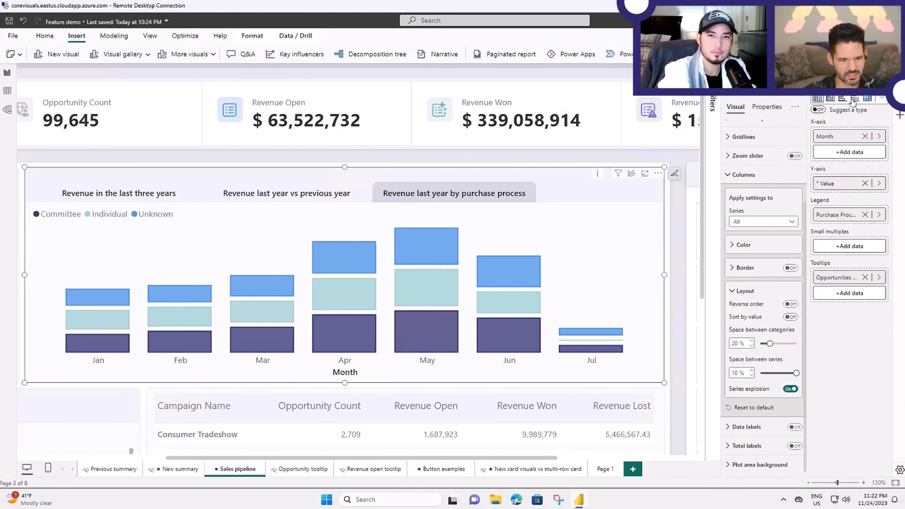
# - Convert the stacked column chart to a ribbon chart and set the Committee columns' color transparency to 70%
pyautogui.click(882, 100)
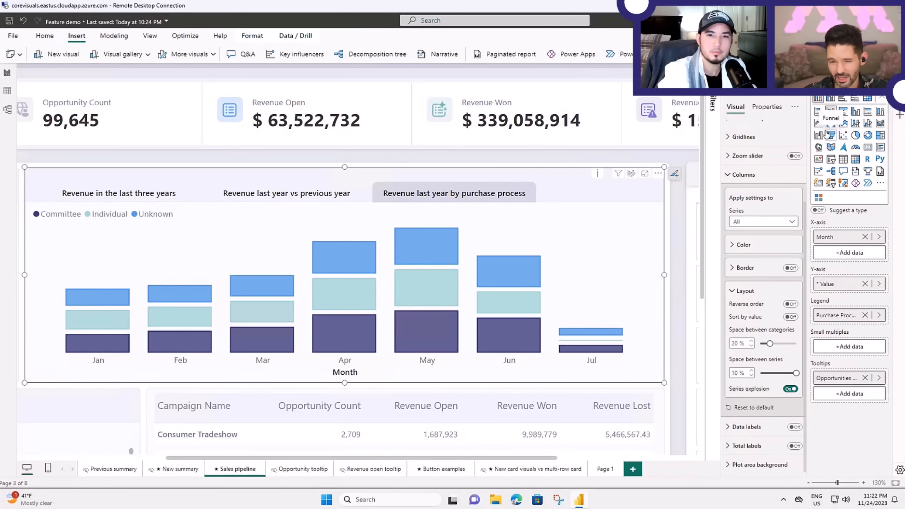
pyautogui.click(880, 124)
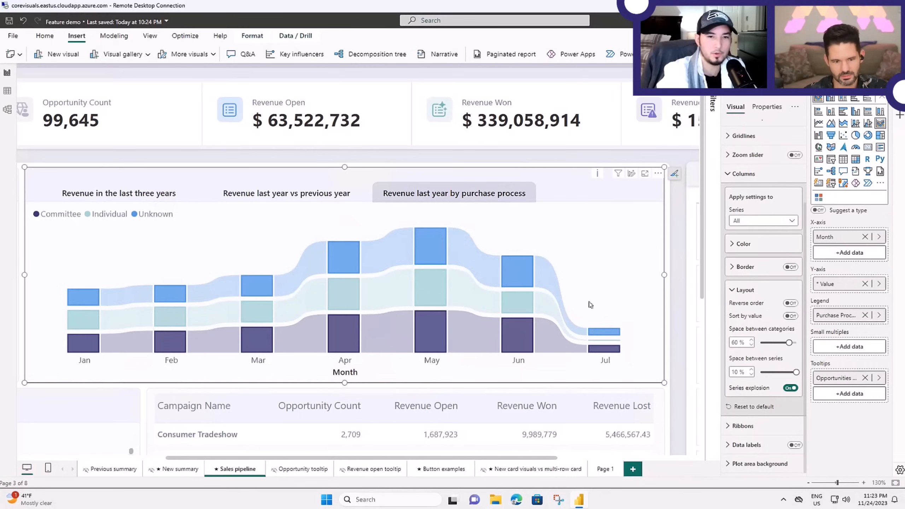
pyautogui.click(789, 223)
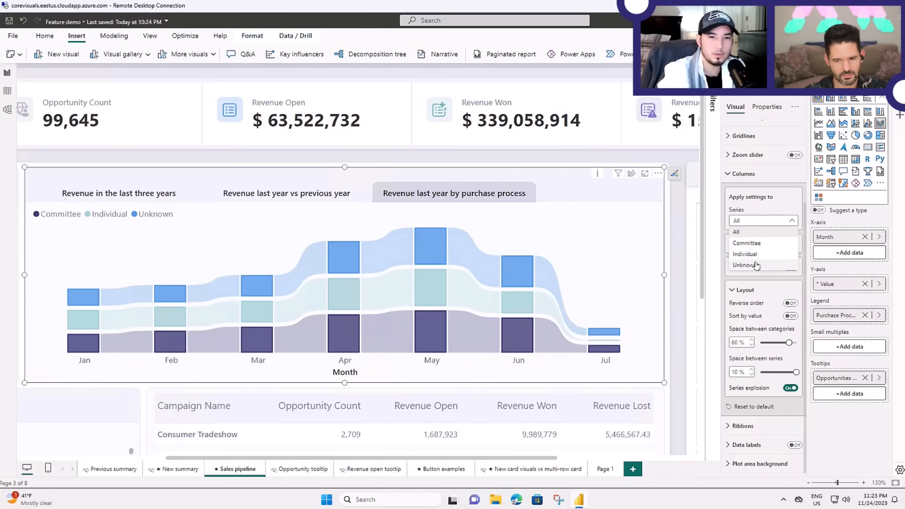
pyautogui.click(746, 243)
pyautogui.scroll(3, 789, 283)
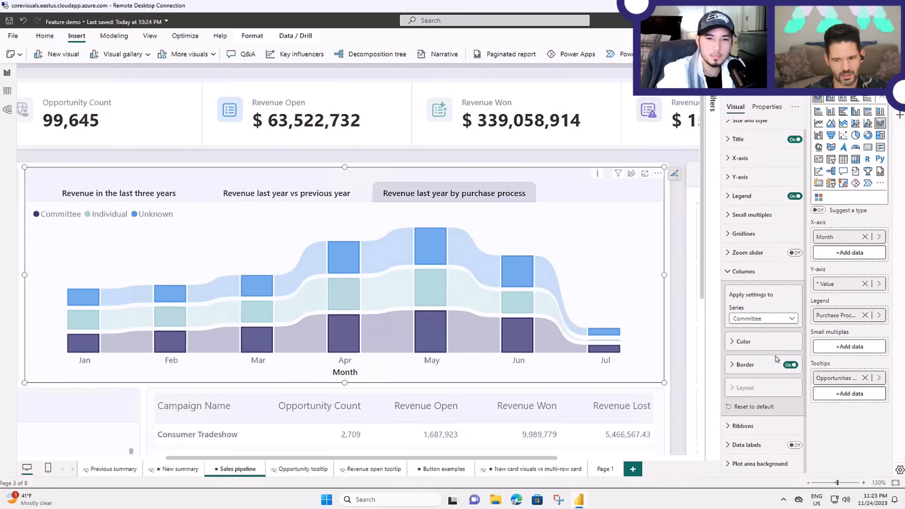
pyautogui.click(732, 342)
pyautogui.doubleClick(735, 392)
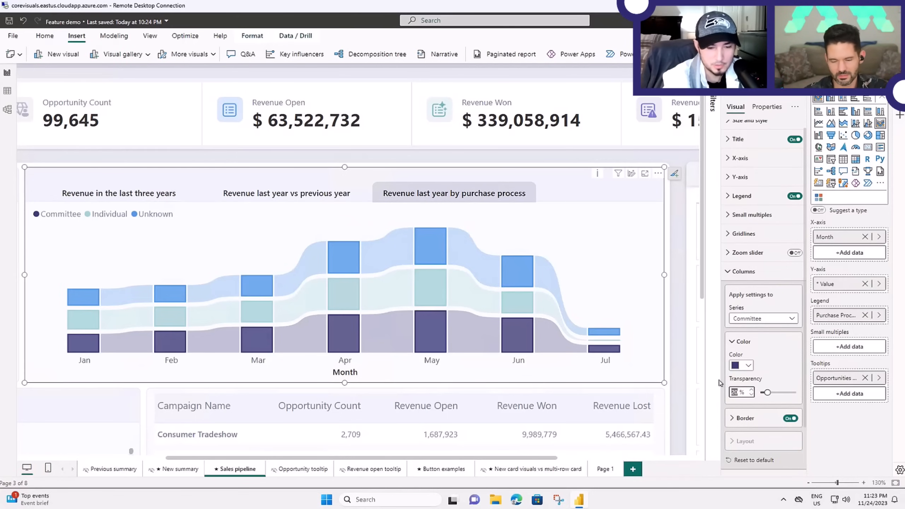
pyautogui.write('7')
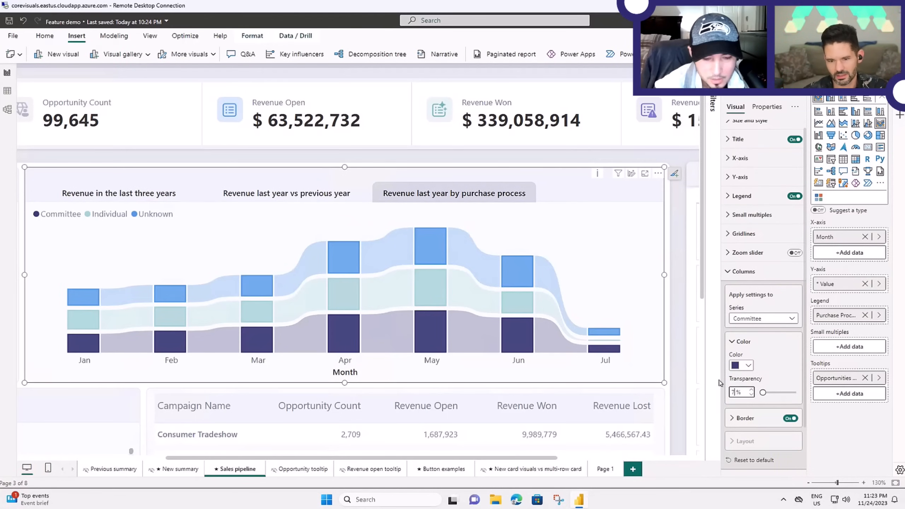
pyautogui.write('0')
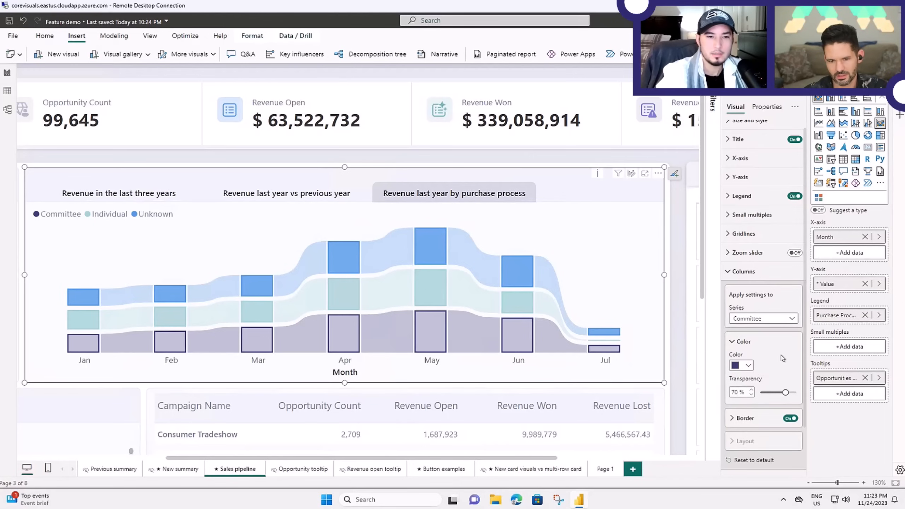
# - Toggle the Committee columns' border off and back on, and set its transparency to 84%
pyautogui.click(789, 418)
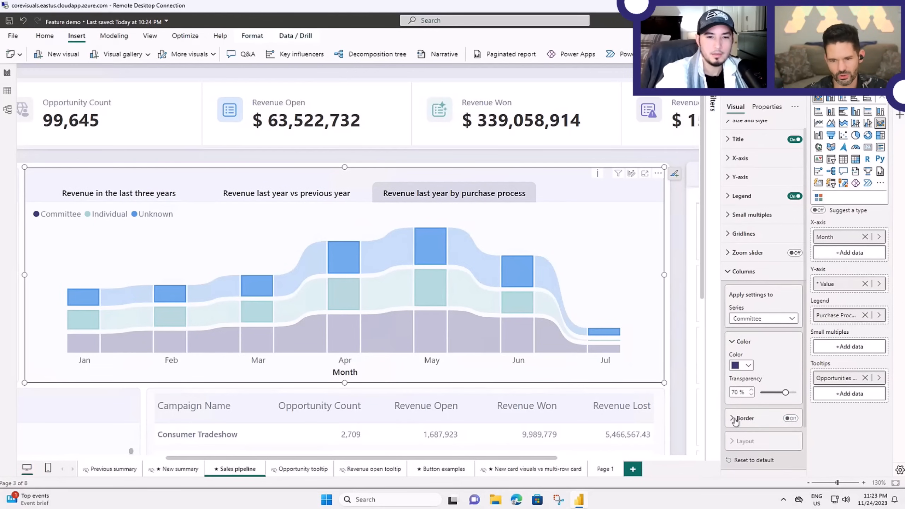
pyautogui.click(734, 419)
pyautogui.click(789, 418)
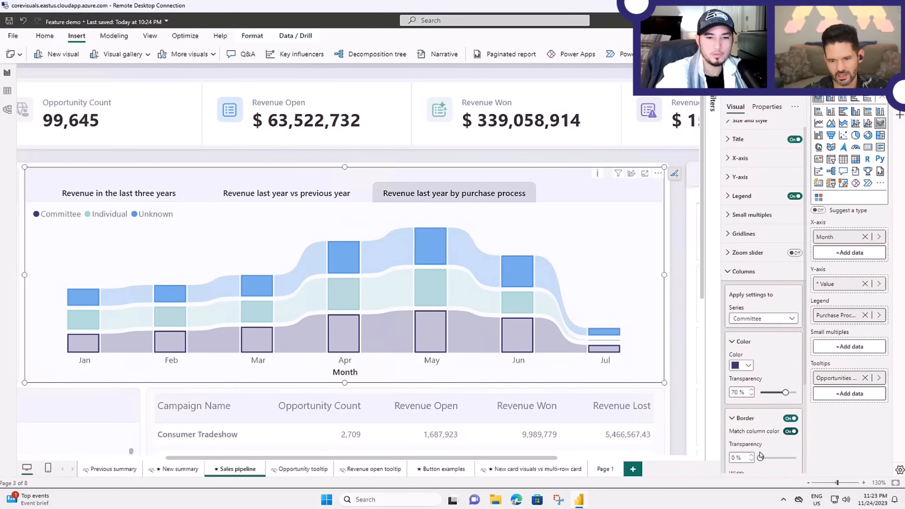
pyautogui.moveTo(762, 457); pyautogui.dragTo(790, 458)
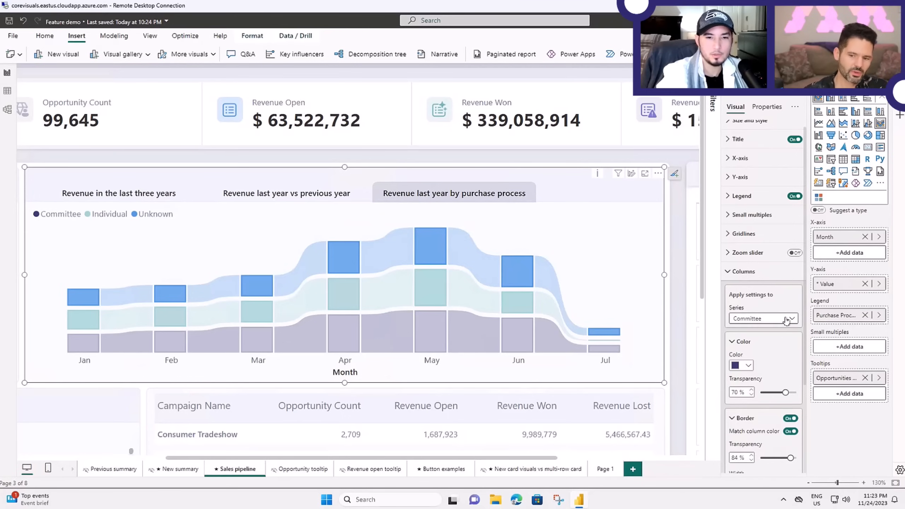
# - For the Individual series columns, set the color transparency to 70% and the border transparency to 62%
pyautogui.click(765, 318)
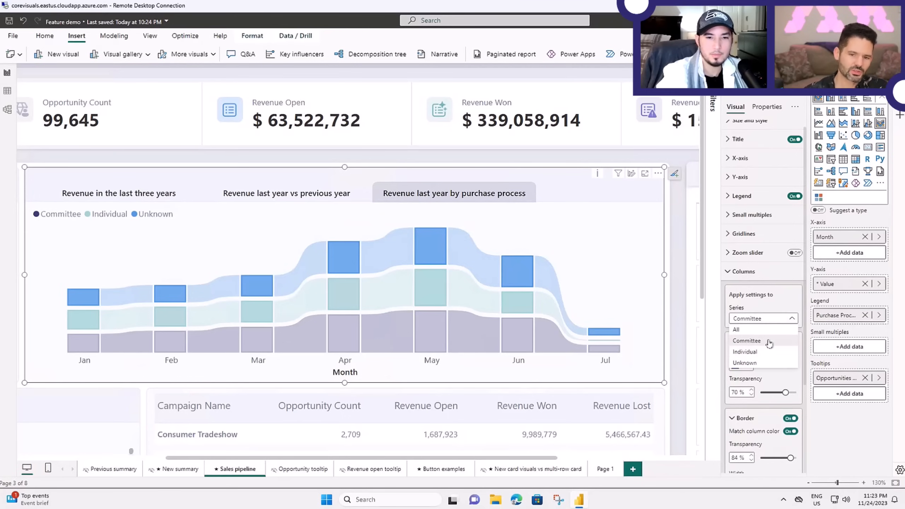
pyautogui.click(746, 352)
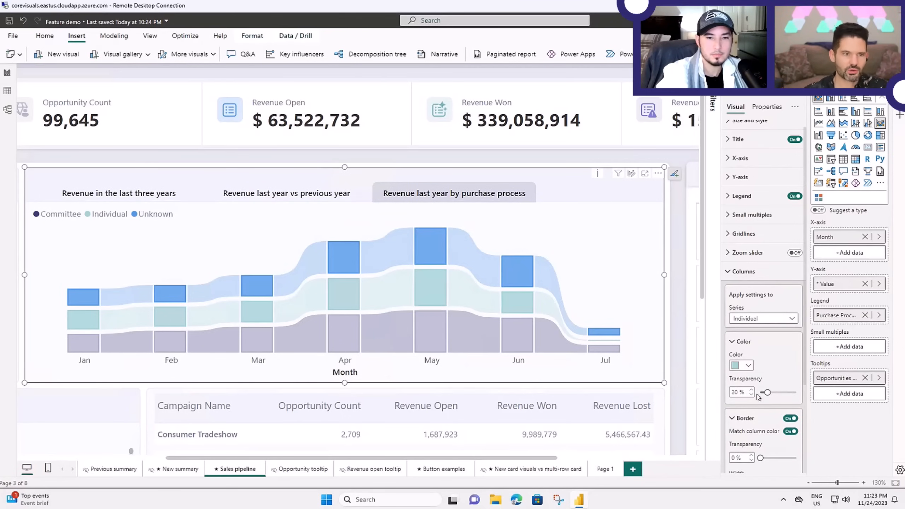
pyautogui.doubleClick(734, 392)
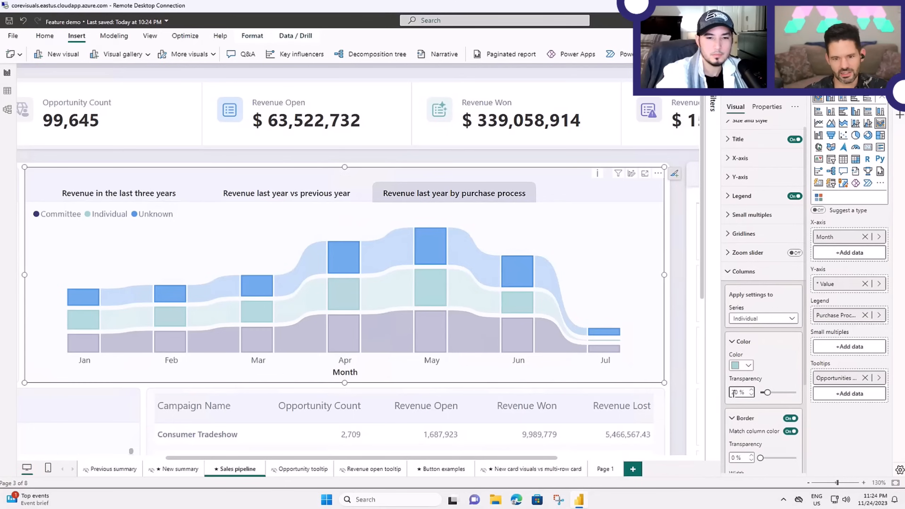
pyautogui.write('70')
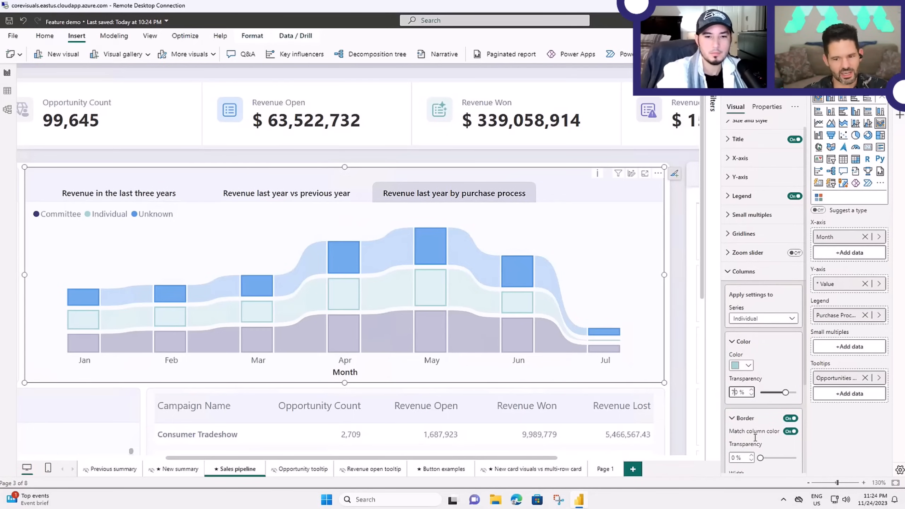
pyautogui.moveTo(760, 458); pyautogui.dragTo(782, 458)
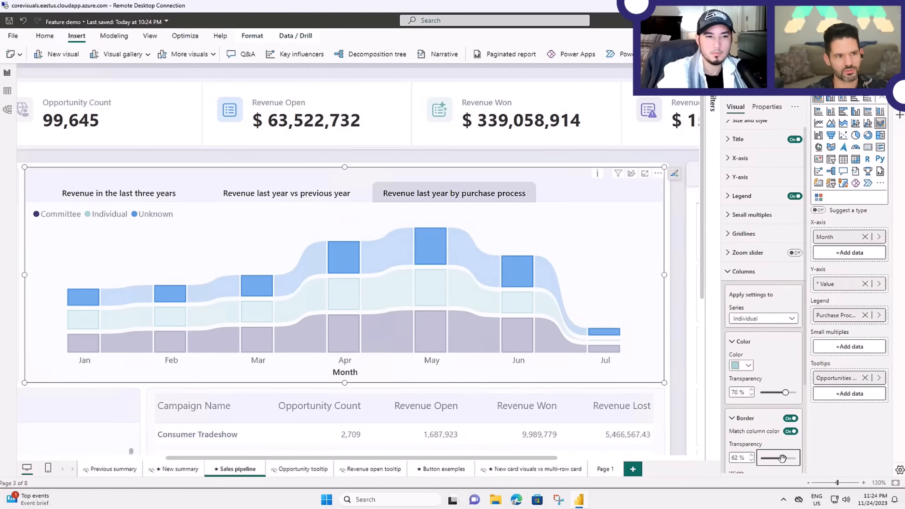
# - Turn off match column color for the border of the Unknown series columns
pyautogui.scroll(-2, 783, 381)
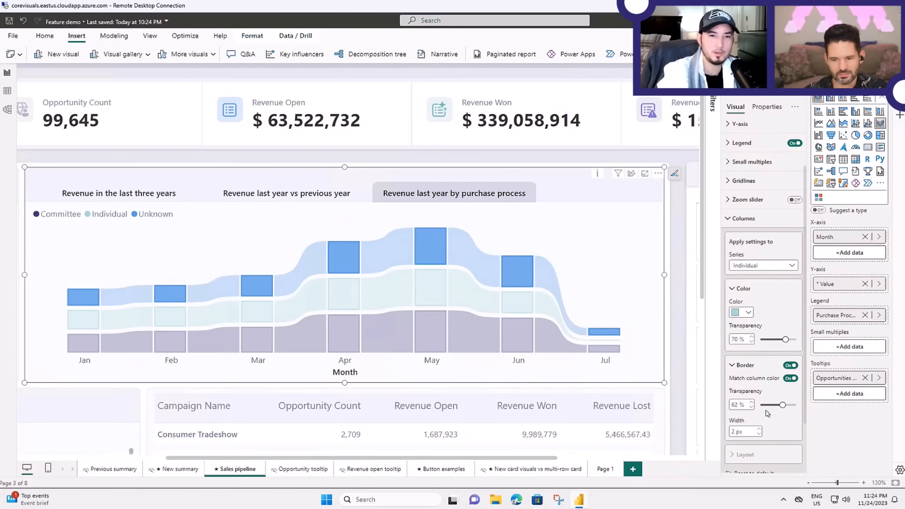
pyautogui.click(793, 265)
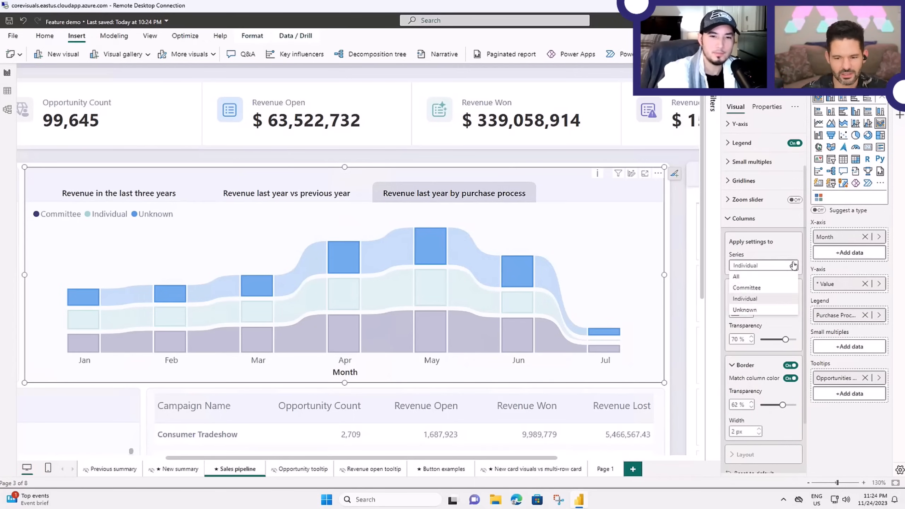
pyautogui.click(749, 309)
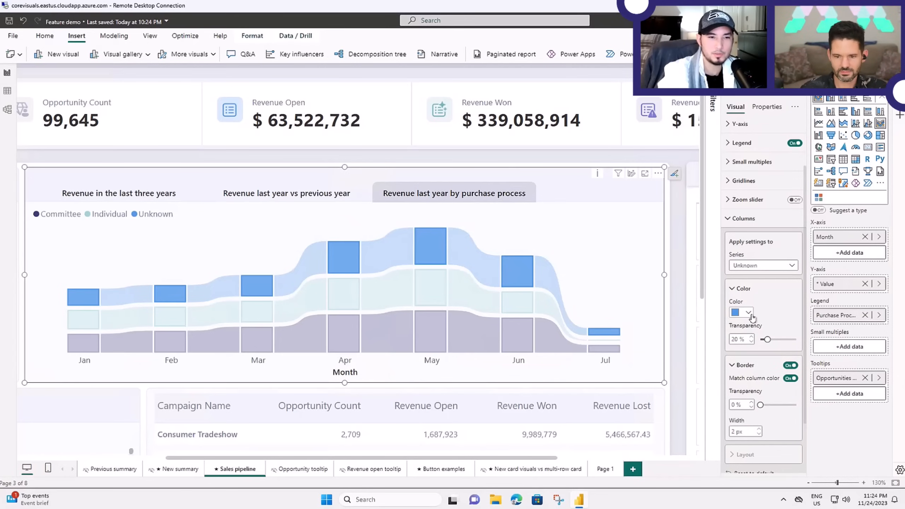
pyautogui.click(790, 379)
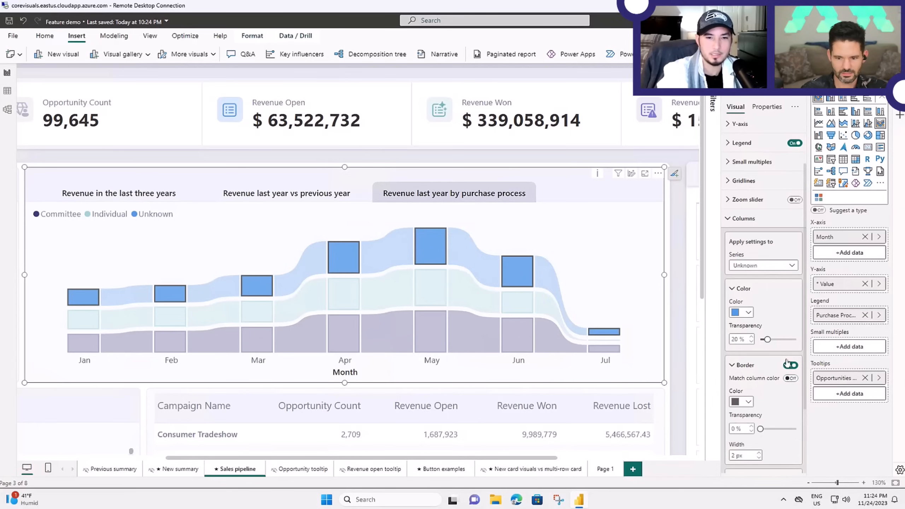
# - In the ribbon settings, set the Committee series' color transparency to 89%
pyautogui.scroll(-3, 772, 419)
pyautogui.click(740, 428)
pyautogui.scroll(-3, 750, 426)
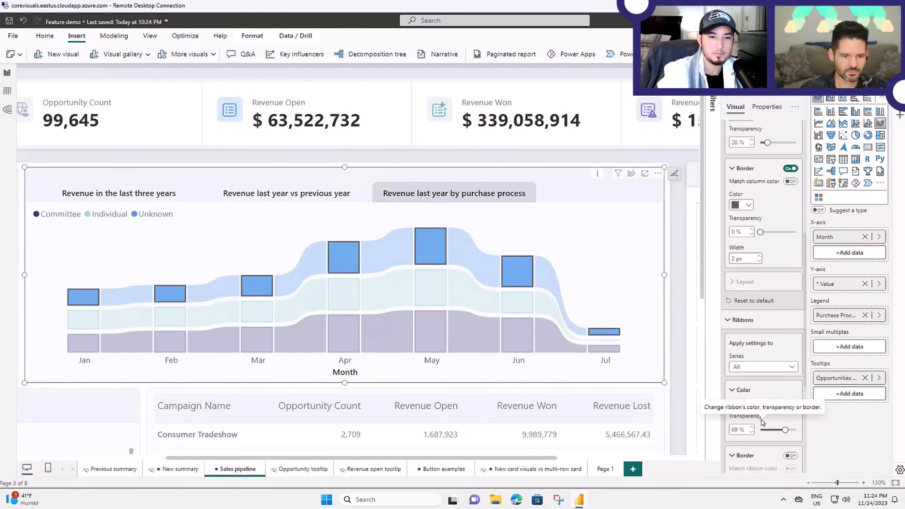
pyautogui.click(783, 369)
pyautogui.click(748, 390)
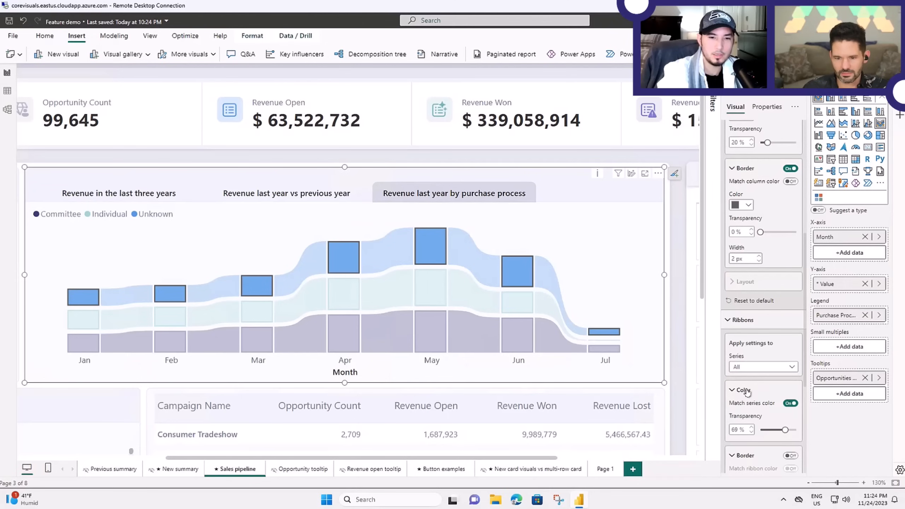
pyautogui.moveTo(784, 430); pyautogui.dragTo(792, 429)
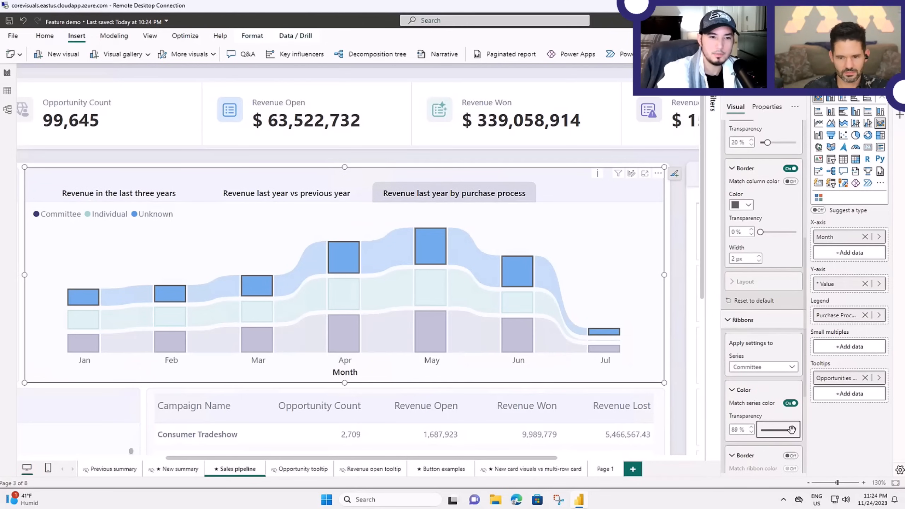
# - Set the Individual ribbon's color transparency to 86% and turn off match series color for it
pyautogui.click(783, 367)
pyautogui.click(755, 400)
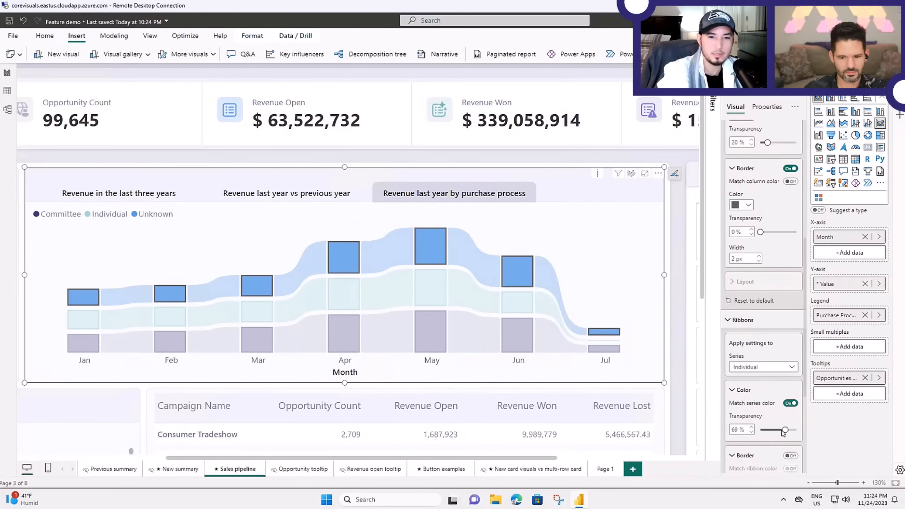
pyautogui.moveTo(785, 429); pyautogui.dragTo(790, 429)
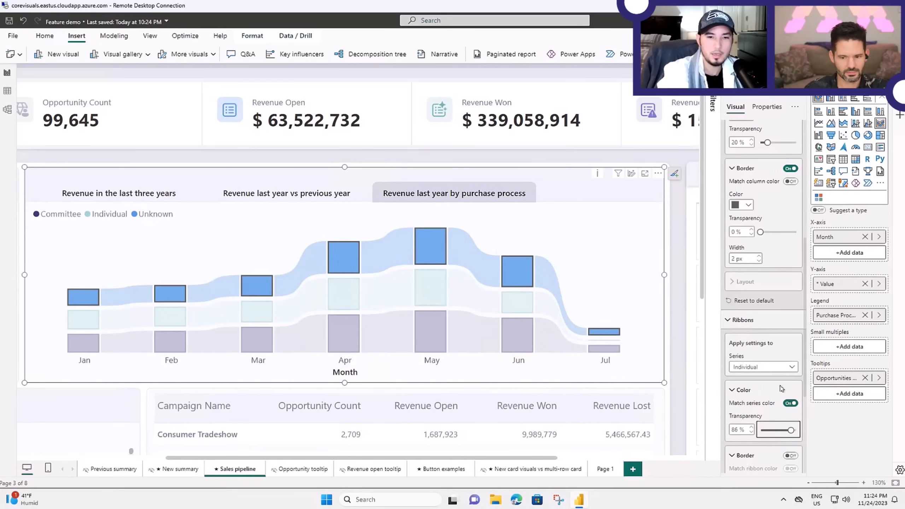
pyautogui.click(789, 402)
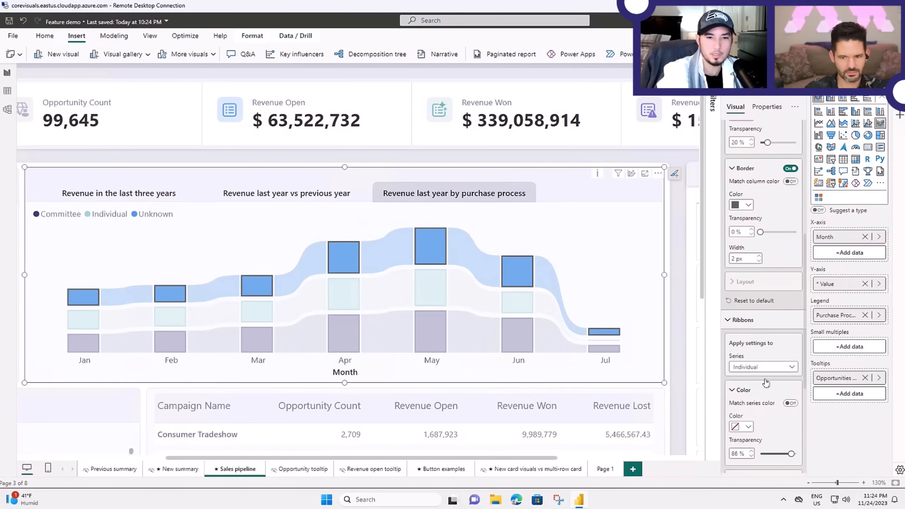
# - Turn off match series color for the Committee ribbon, toggling it back on once to compare the effect
pyautogui.click(789, 370)
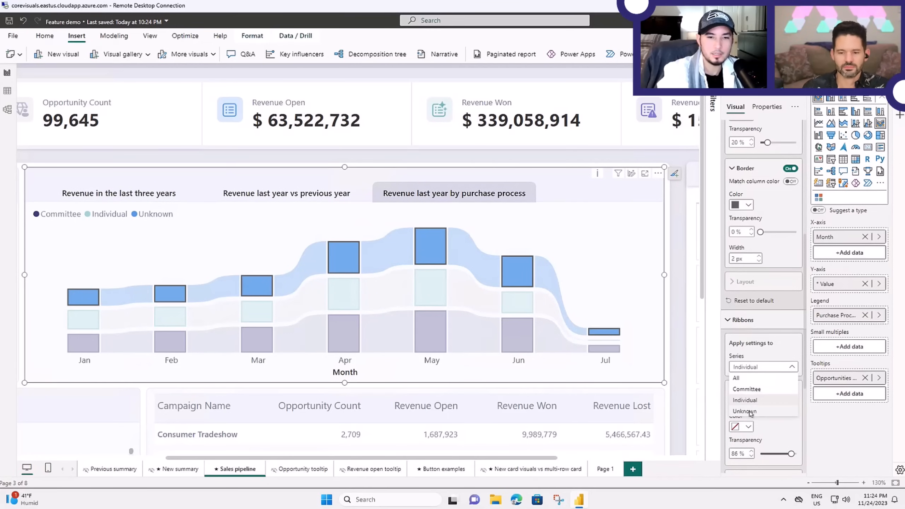
pyautogui.click(758, 406)
pyautogui.click(787, 367)
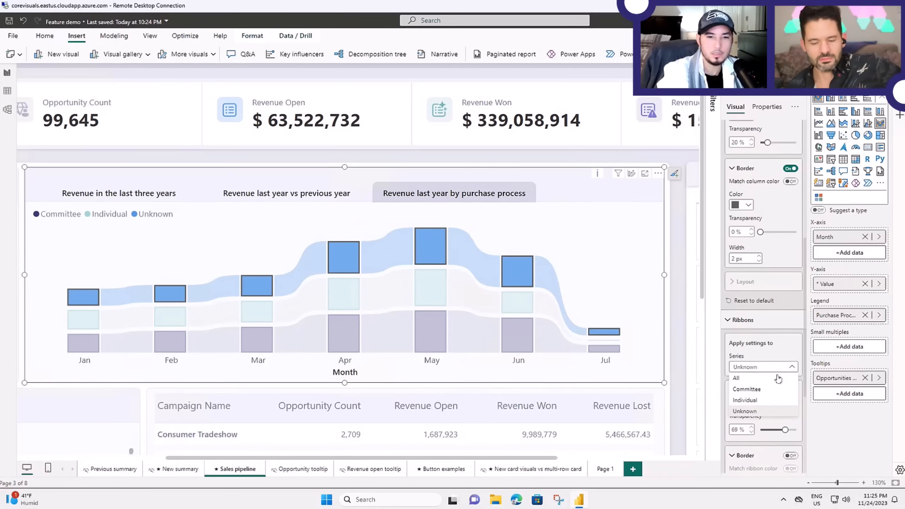
pyautogui.click(750, 387)
pyautogui.click(789, 404)
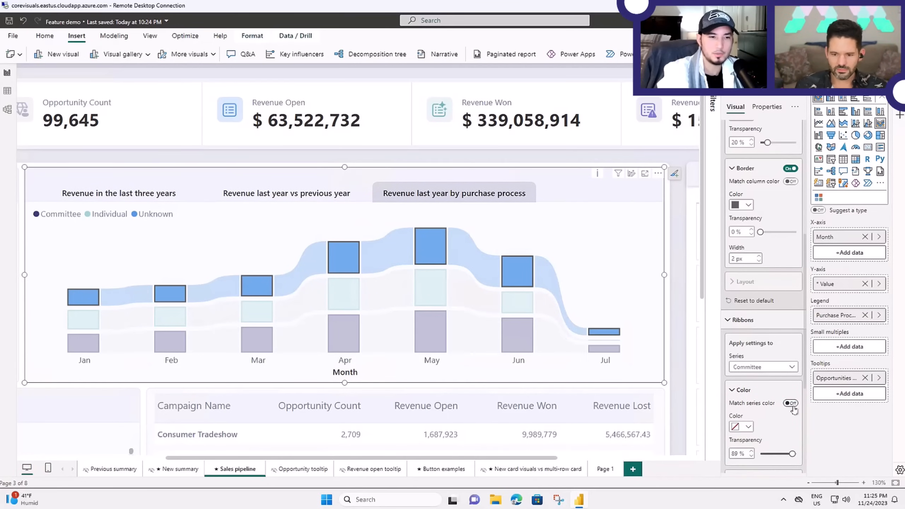
pyautogui.click(789, 403)
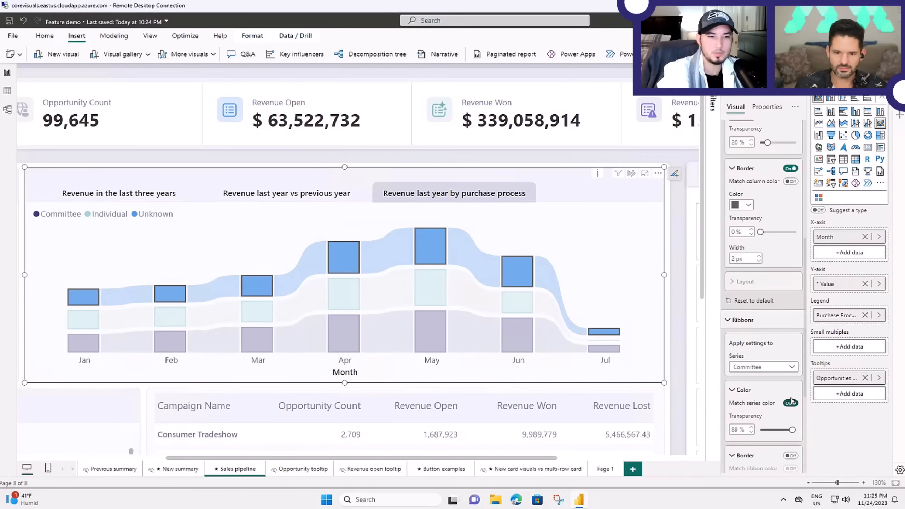
pyautogui.click(791, 367)
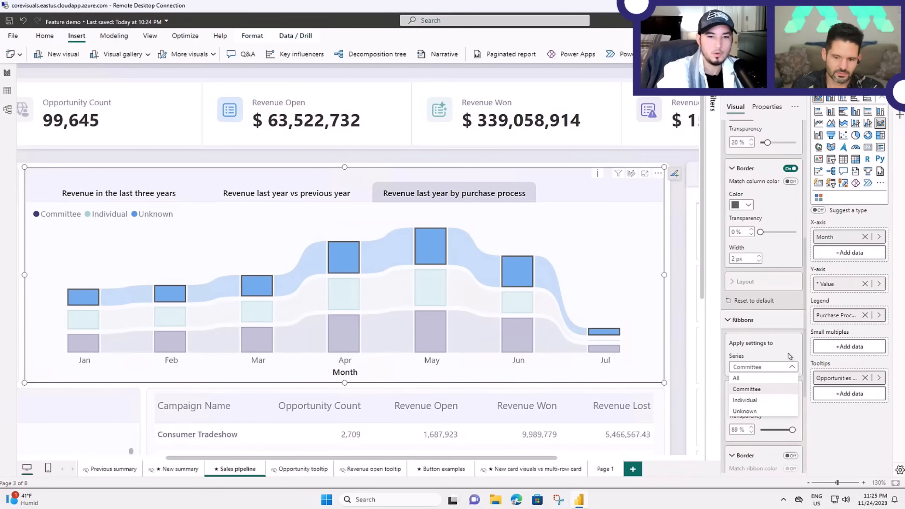
pyautogui.click(790, 367)
pyautogui.click(789, 404)
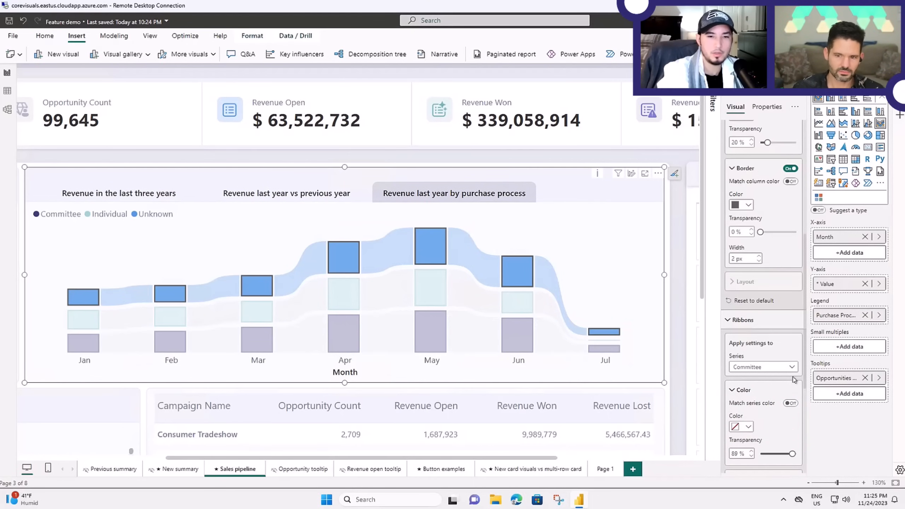
# - Turn on the border for the Unknown series ribbon
pyautogui.click(791, 368)
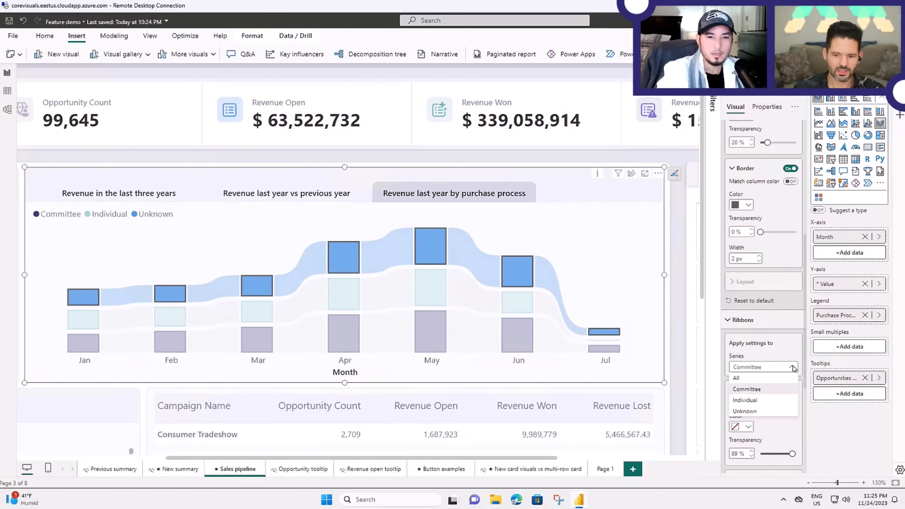
pyautogui.click(745, 411)
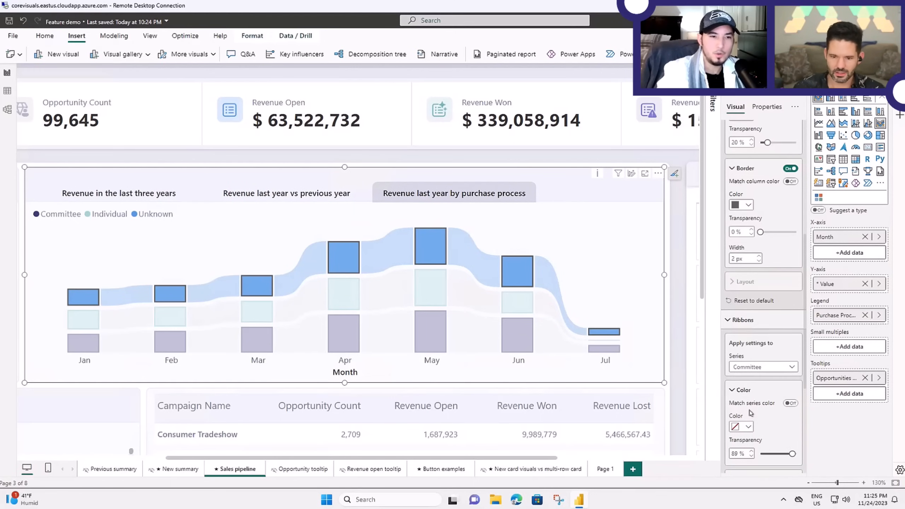
pyautogui.scroll(-3, 769, 401)
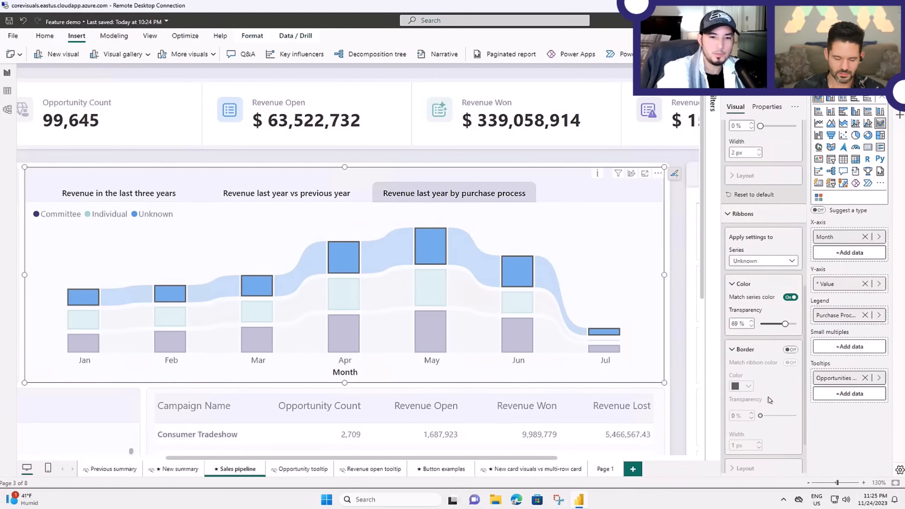
pyautogui.click(789, 349)
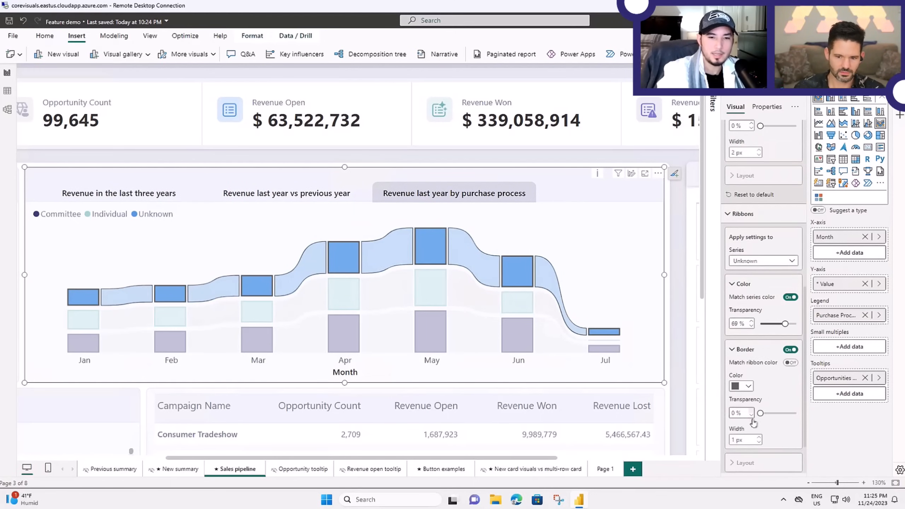
# - Set the Unknown ribbon's border width to 2 px, and reduce the space between ribbons and columns to 0% for all series
pyautogui.click(759, 437)
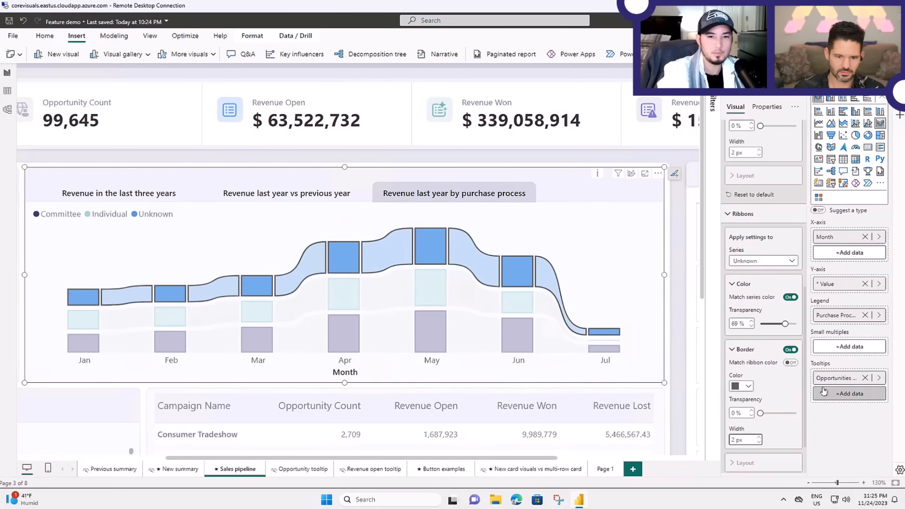
pyautogui.scroll(-3, 773, 437)
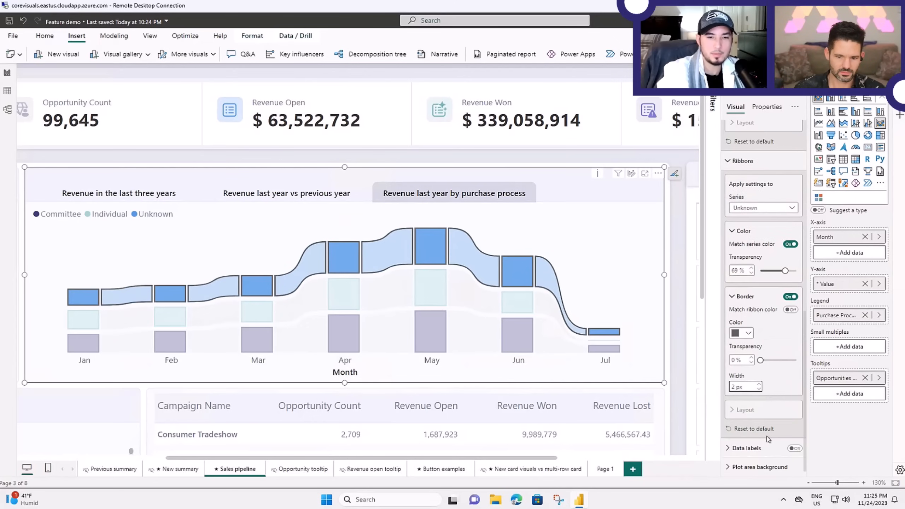
pyautogui.click(790, 207)
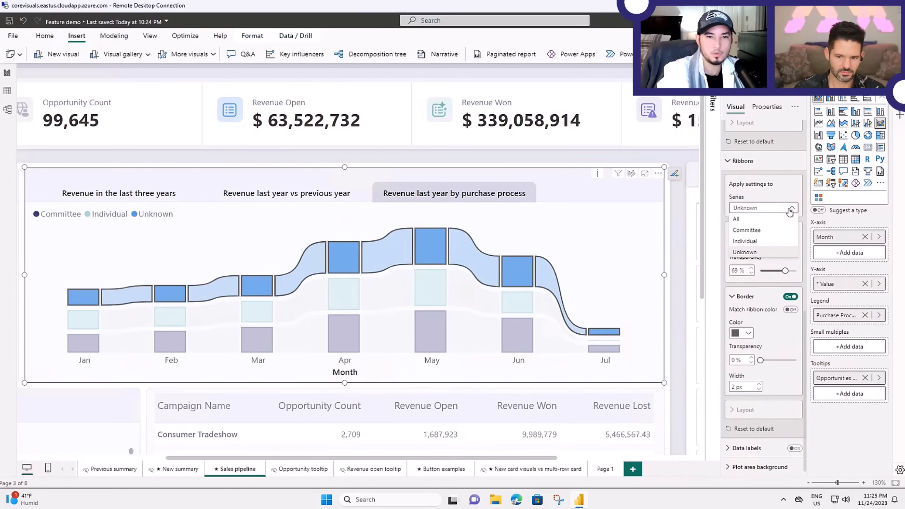
pyautogui.click(747, 224)
pyautogui.moveTo(767, 442); pyautogui.dragTo(759, 442)
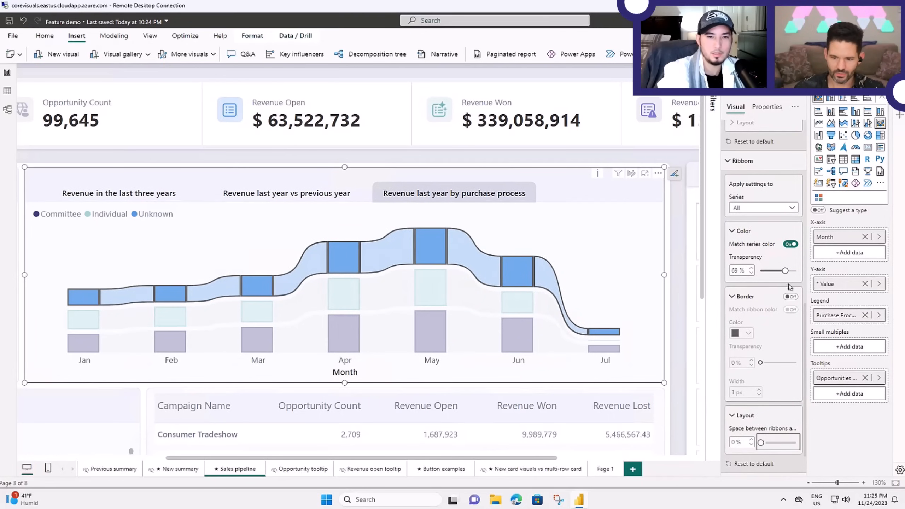
# - Turn the Unknown series ribbon's border off and back on to compare the effect
pyautogui.click(760, 208)
pyautogui.click(760, 230)
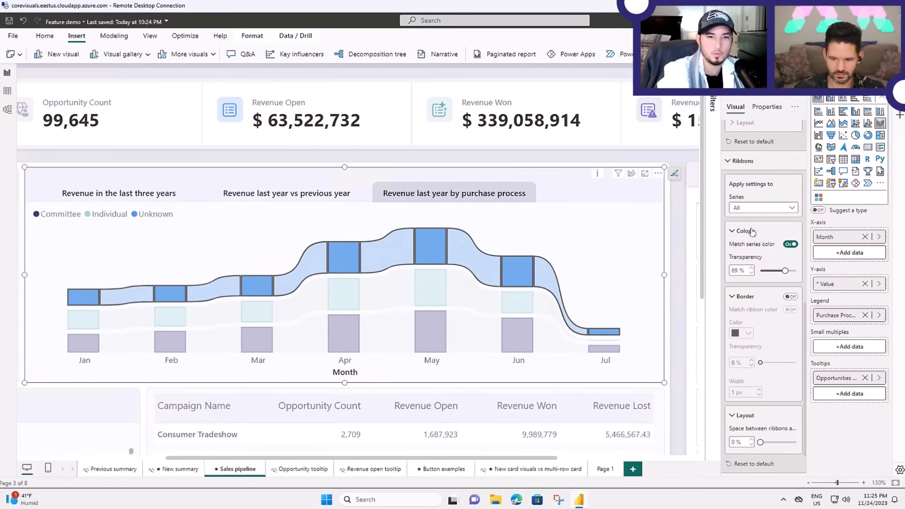
pyautogui.click(760, 207)
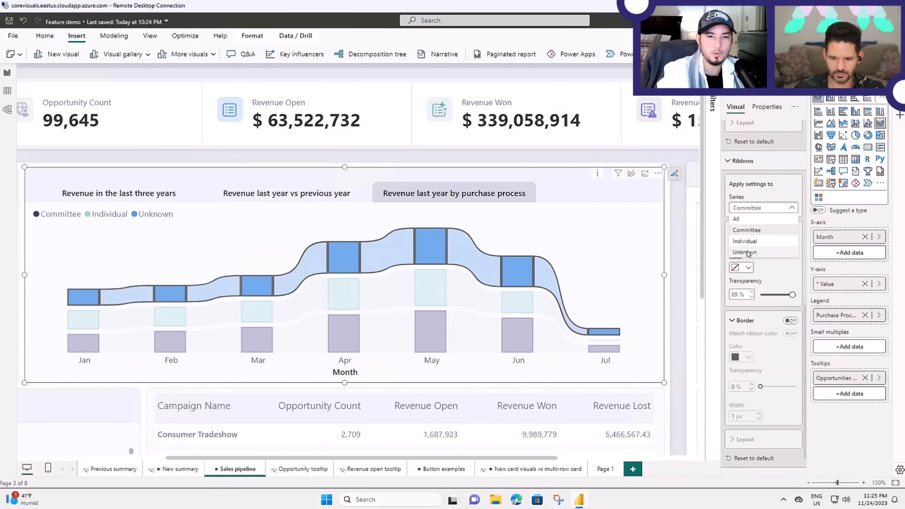
pyautogui.click(753, 253)
pyautogui.click(788, 297)
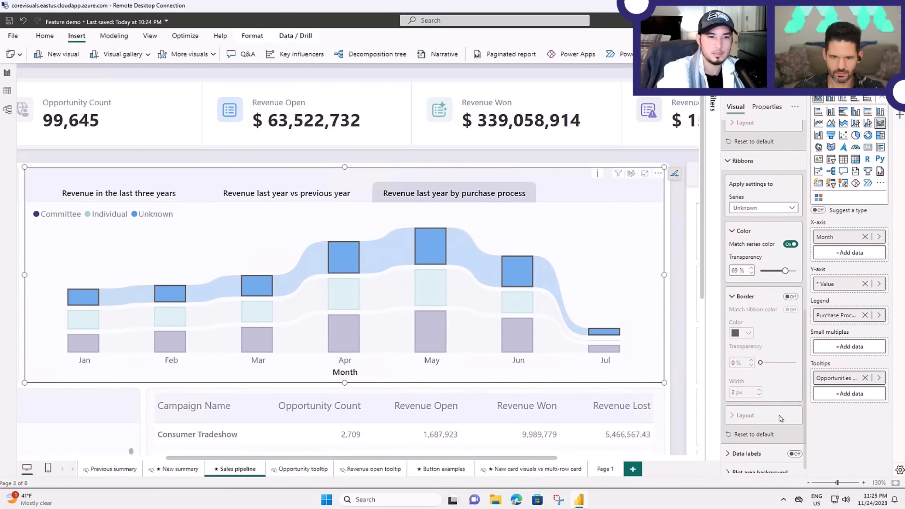
pyautogui.click(789, 296)
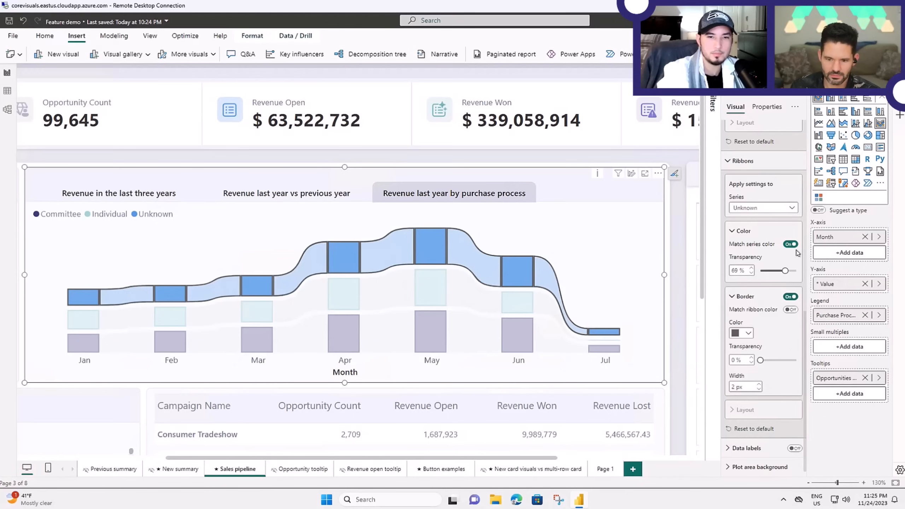
# - Set the ribbon layout's space between ribbons and columns to 9% for all series
pyautogui.click(781, 210)
pyautogui.click(750, 221)
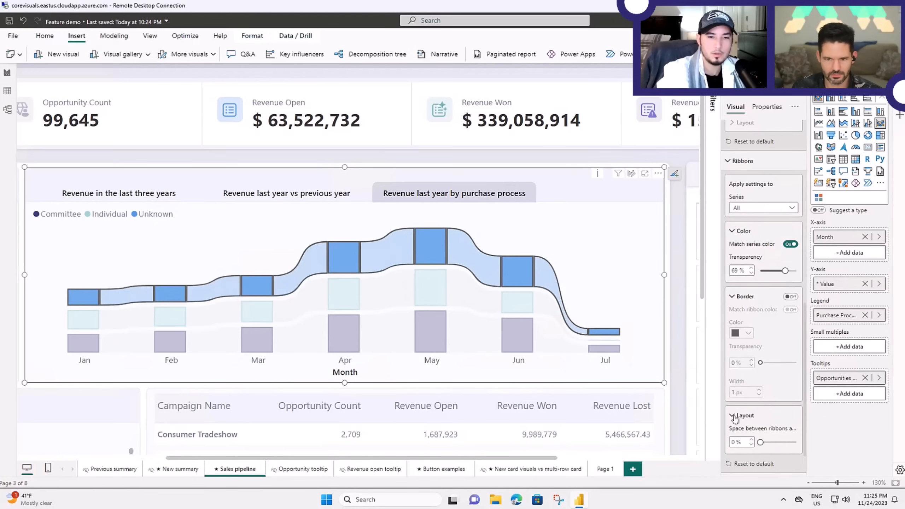
pyautogui.moveTo(772, 442); pyautogui.dragTo(772, 443)
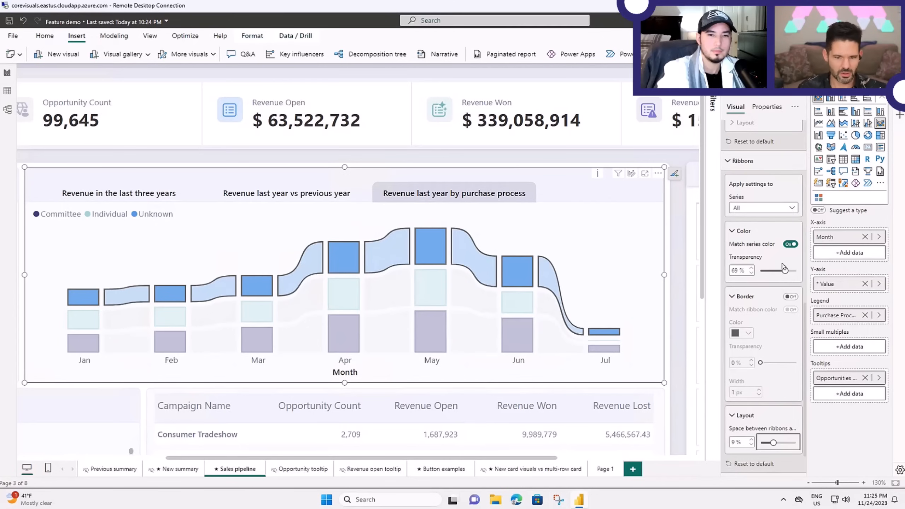
# - Turn off the border for the Unknown series ribbon
pyautogui.click(787, 208)
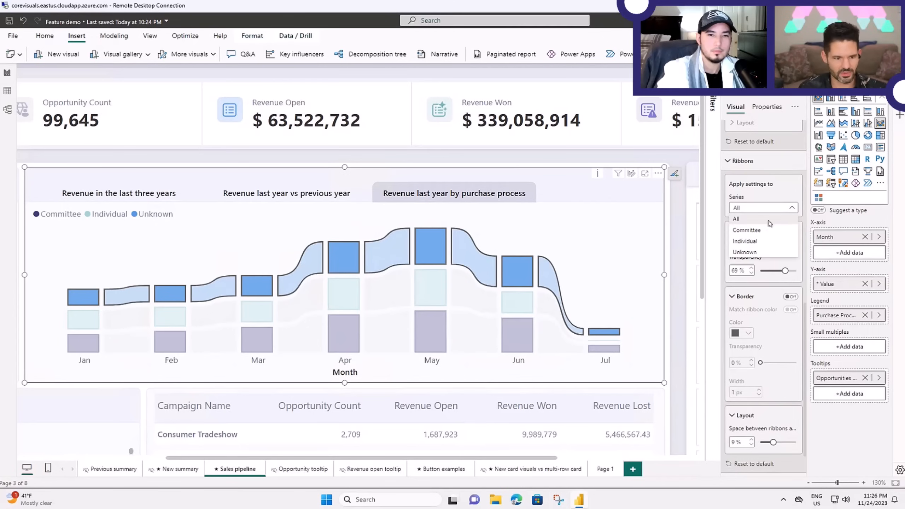
pyautogui.click(744, 252)
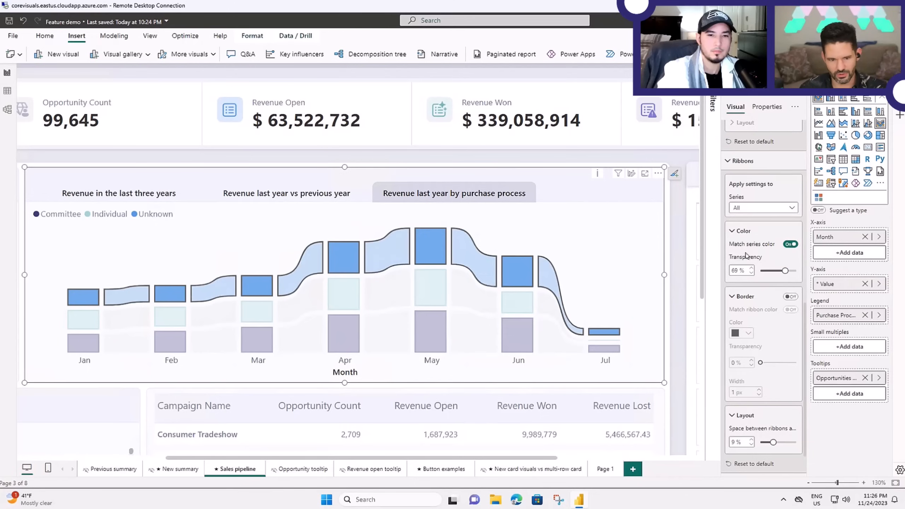
pyautogui.click(788, 297)
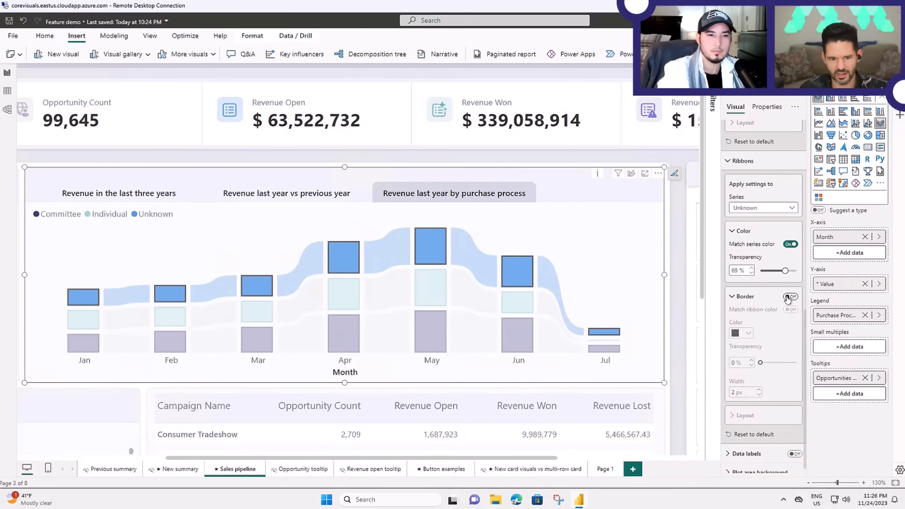
# - Set the space between ribbons and columns to 3% for all series
pyautogui.click(784, 208)
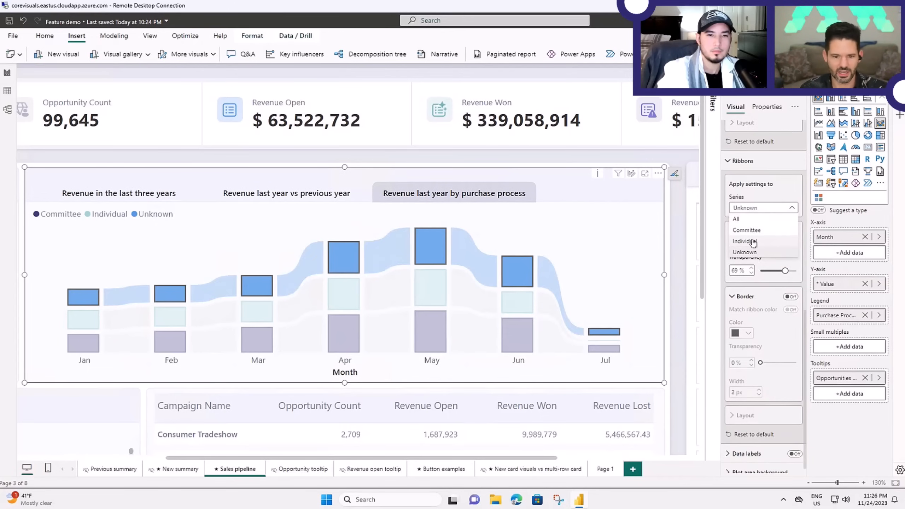
pyautogui.click(735, 219)
pyautogui.click(744, 415)
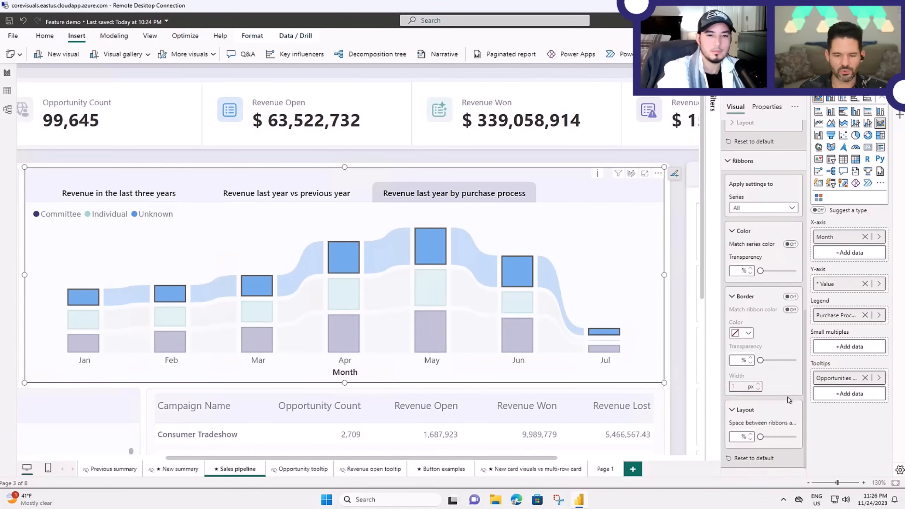
pyautogui.click(751, 444)
pyautogui.click(751, 445)
pyautogui.click(751, 445)
pyautogui.click(751, 444)
pyautogui.click(752, 445)
pyautogui.click(752, 444)
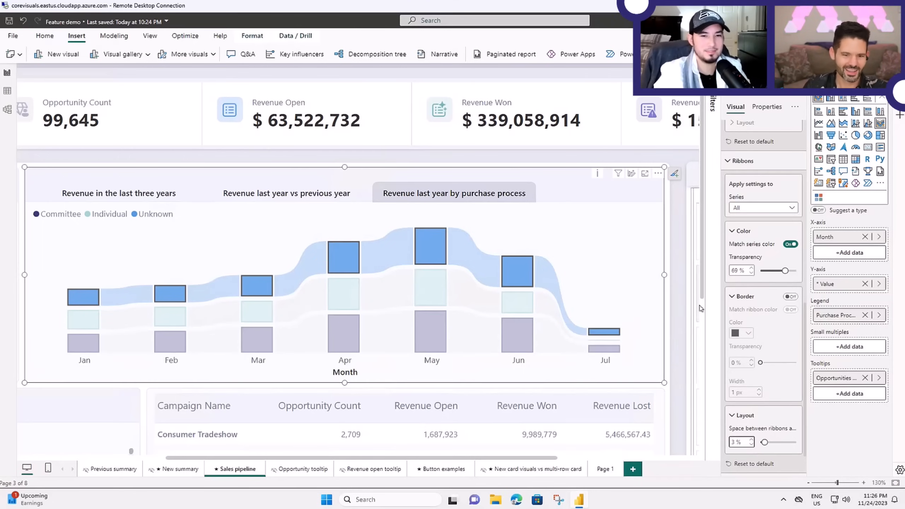
# - Switch the revenue visual to the "Revenue in the last three years" column chart
pyautogui.keyDown('ctrl'); pyautogui.scroll(-1, 673, 324); pyautogui.keyUp('ctrl')
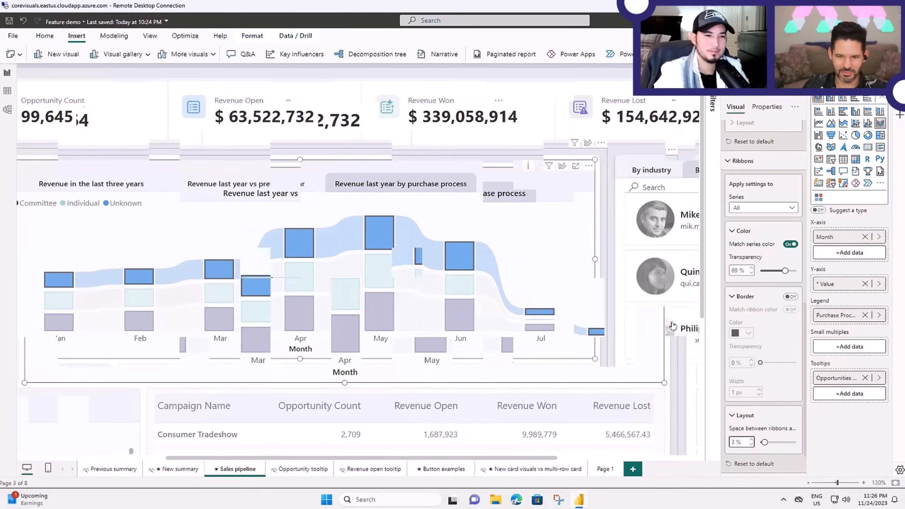
pyautogui.keyDown('ctrl'); pyautogui.scroll(-2, 673, 324); pyautogui.keyUp('ctrl')
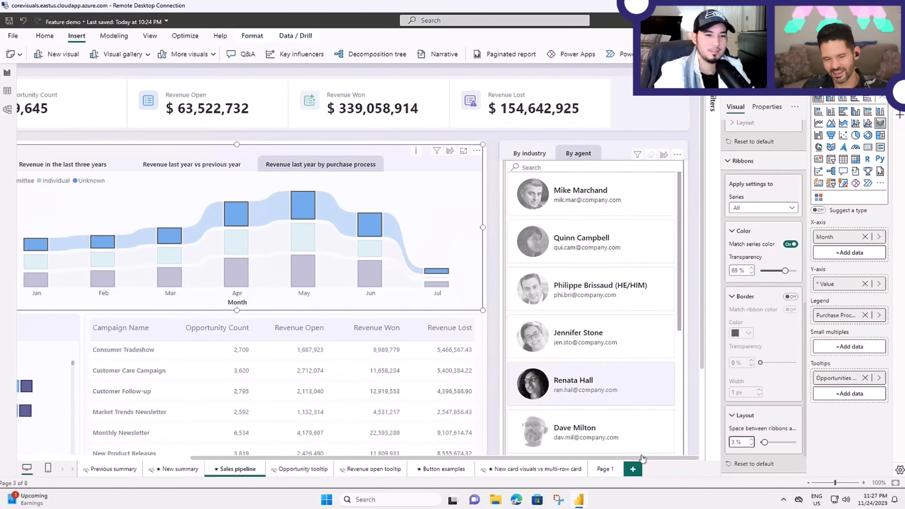
pyautogui.moveTo(448, 458); pyautogui.dragTo(403, 462)
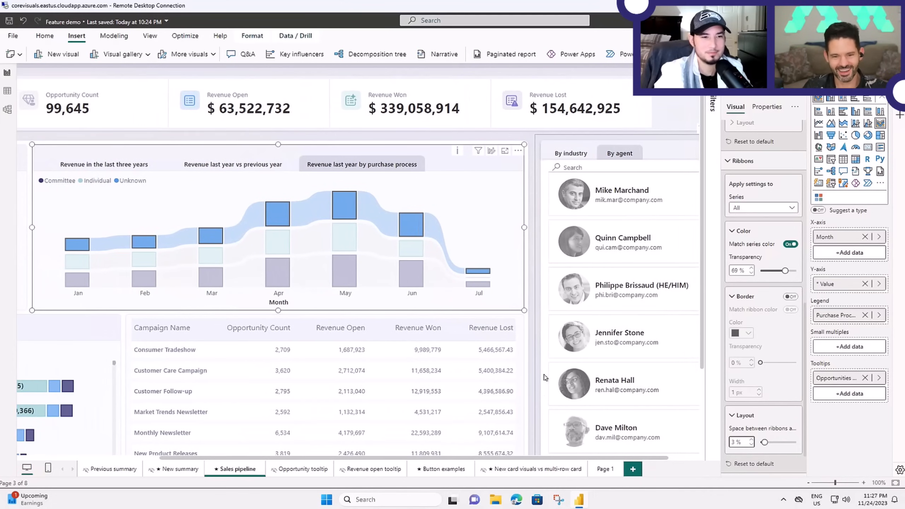
pyautogui.keyDown('ctrl'); pyautogui.scroll(-2, 544, 377); pyautogui.keyUp('ctrl')
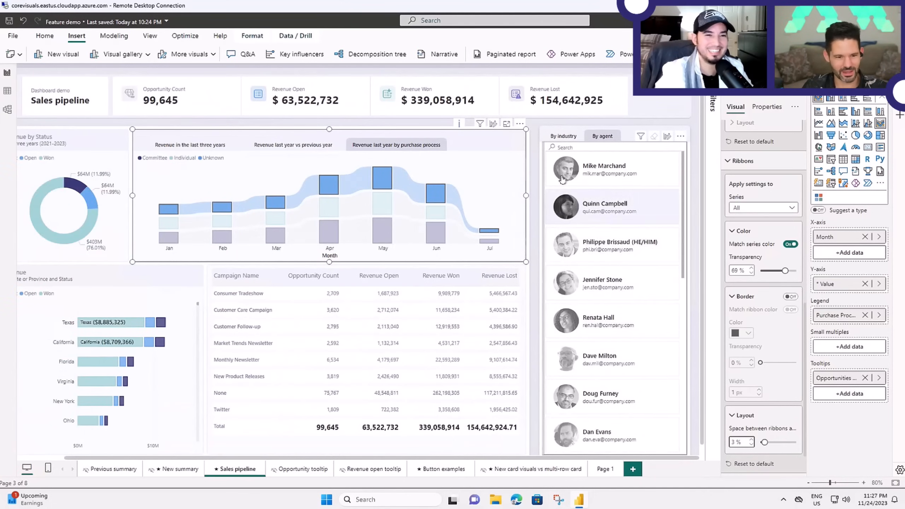
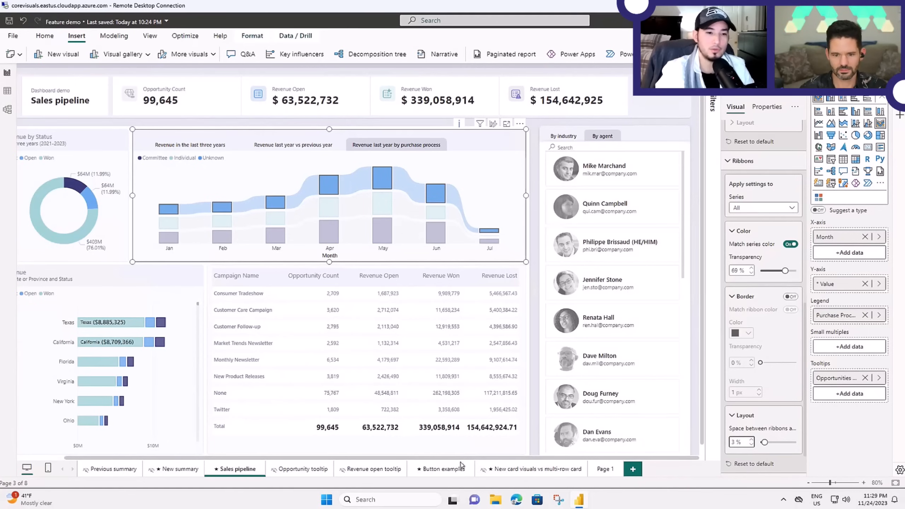
pyautogui.moveTo(446, 458); pyautogui.dragTo(404, 461)
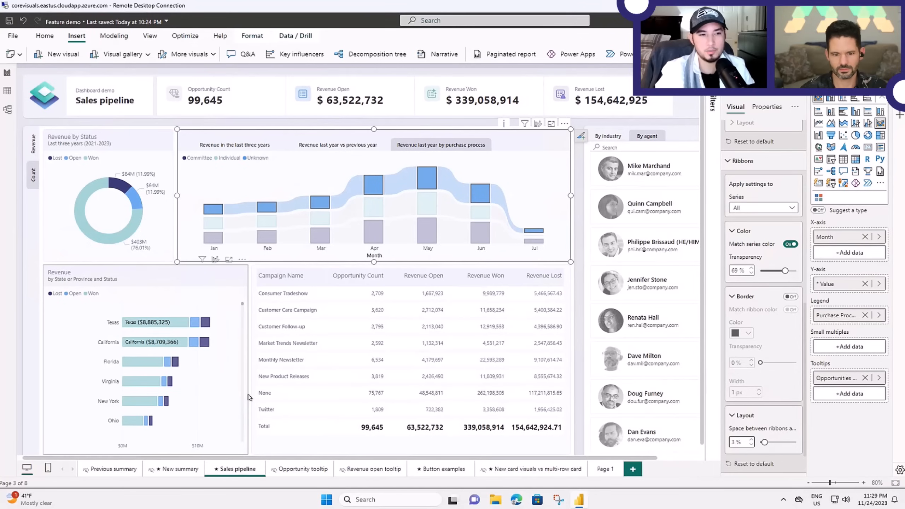
pyautogui.click(219, 149)
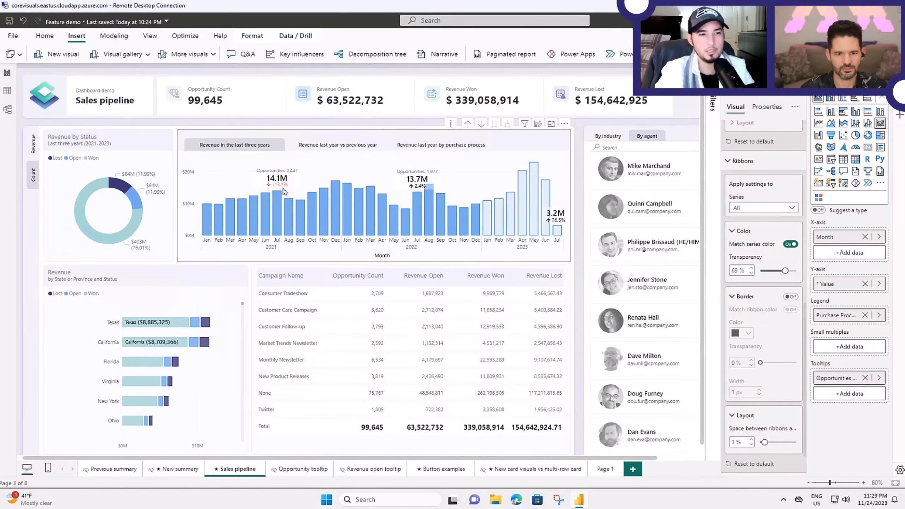
pyautogui.keyDown('ctrl'); pyautogui.scroll(1, 272, 191); pyautogui.keyUp('ctrl')
pyautogui.keyDown('ctrl'); pyautogui.scroll(5, 273, 191); pyautogui.keyUp('ctrl')
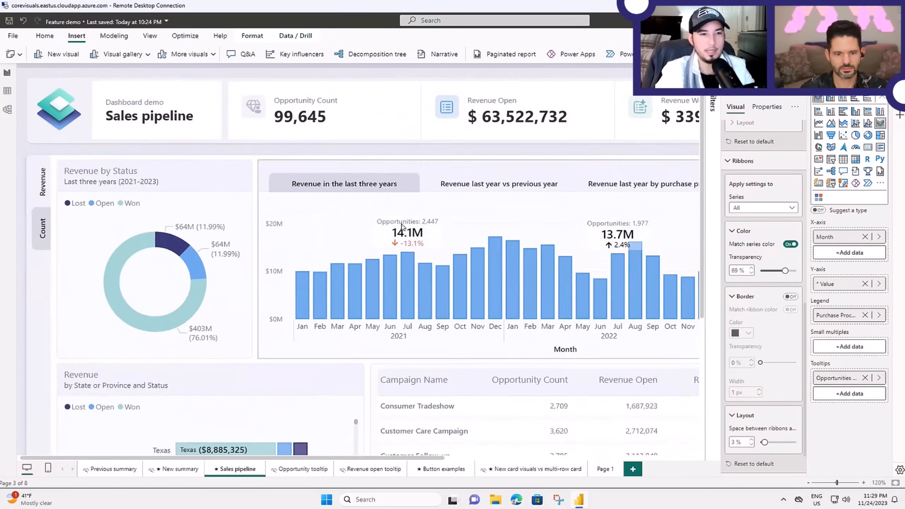
pyautogui.moveTo(350, 458); pyautogui.dragTo(422, 465)
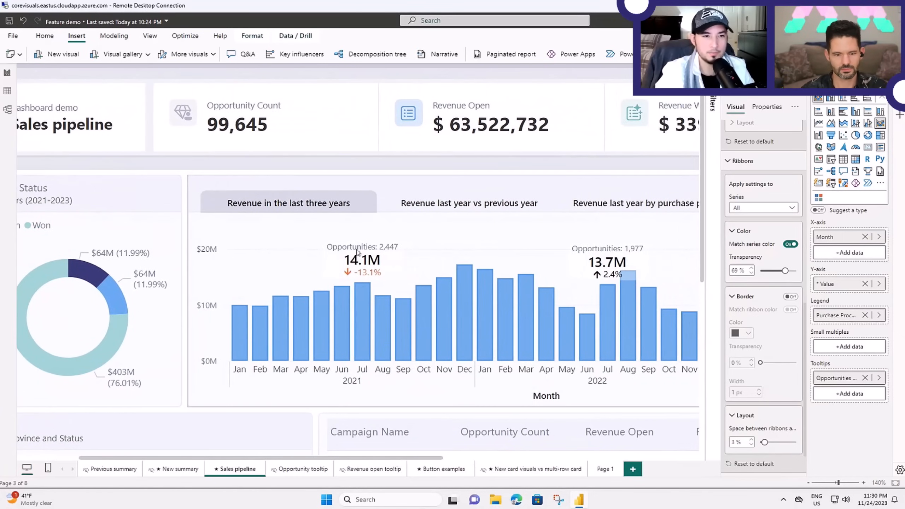
# - Select the three-year revenue column chart and show its data label settings with the Options group collapsed
pyautogui.click(728, 162)
pyautogui.click(611, 238)
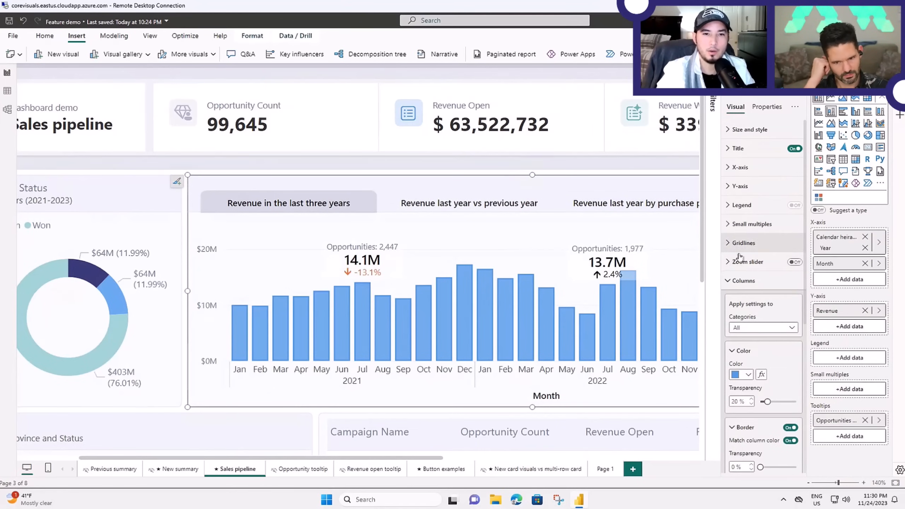
pyautogui.click(731, 283)
pyautogui.click(731, 304)
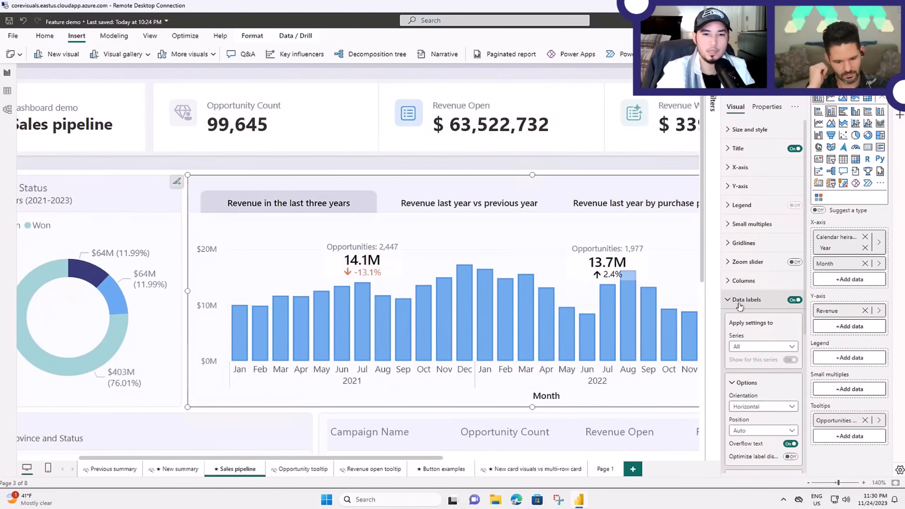
pyautogui.scroll(-2, 734, 285)
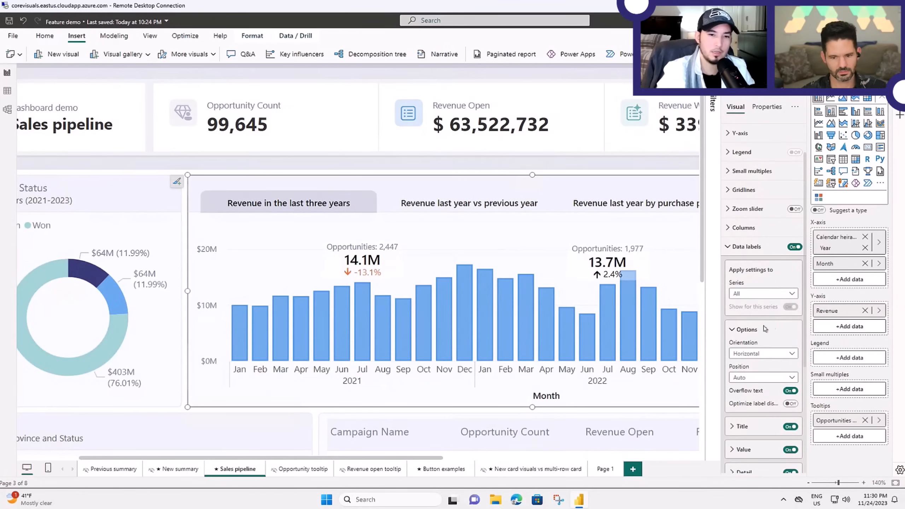
pyautogui.scroll(-1, 748, 340)
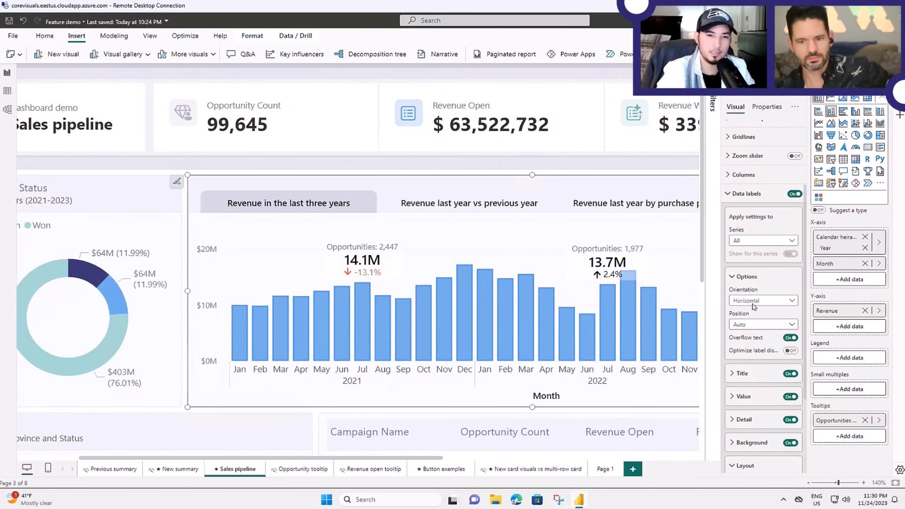
pyautogui.click(734, 281)
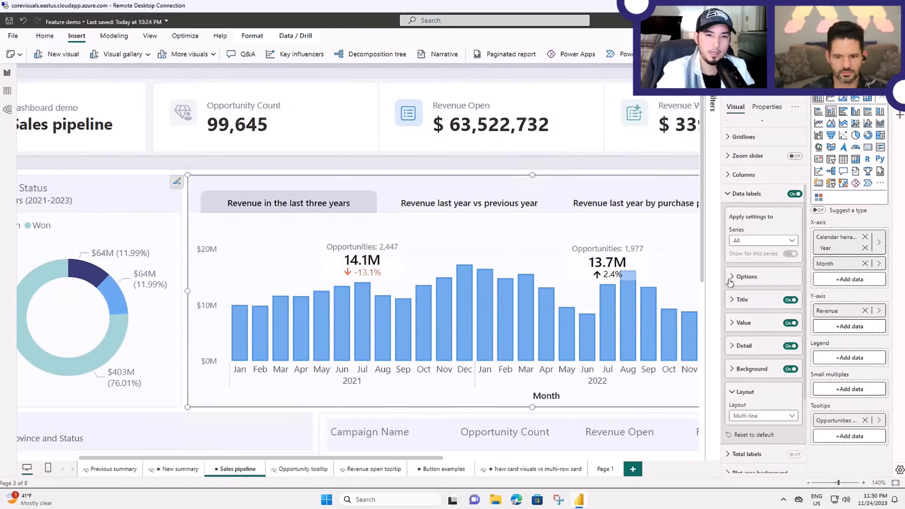
# - Examine the data labels' Title, Value and Detail settings, including the content choices for the label title
pyautogui.click(731, 301)
pyautogui.click(731, 301)
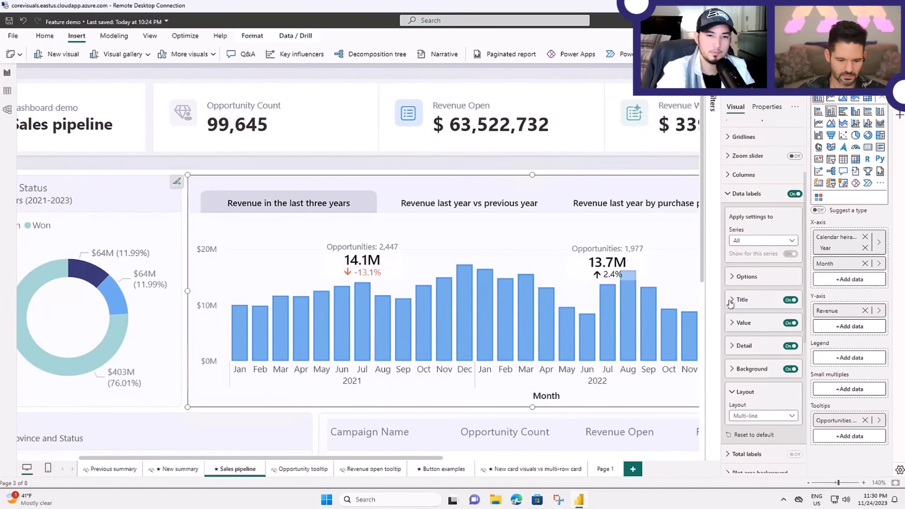
pyautogui.click(732, 322)
pyautogui.click(731, 322)
pyautogui.click(731, 347)
pyautogui.click(731, 348)
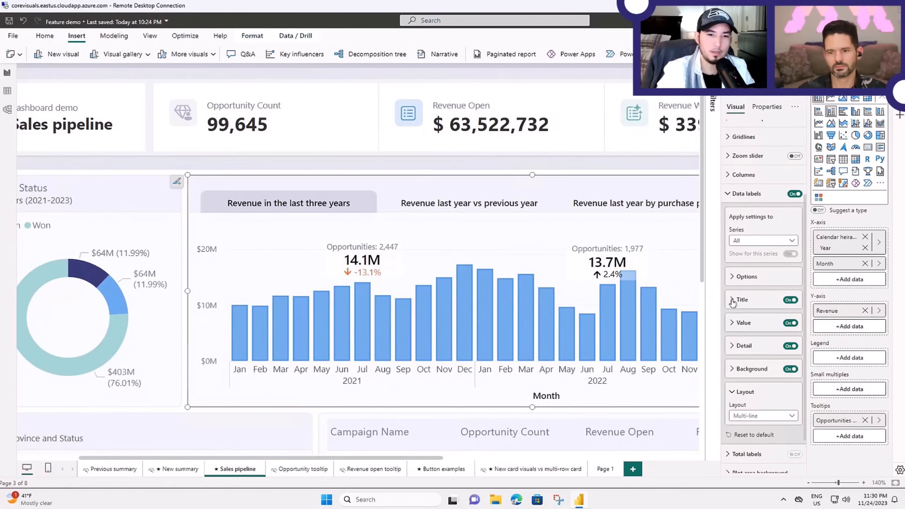
pyautogui.click(731, 301)
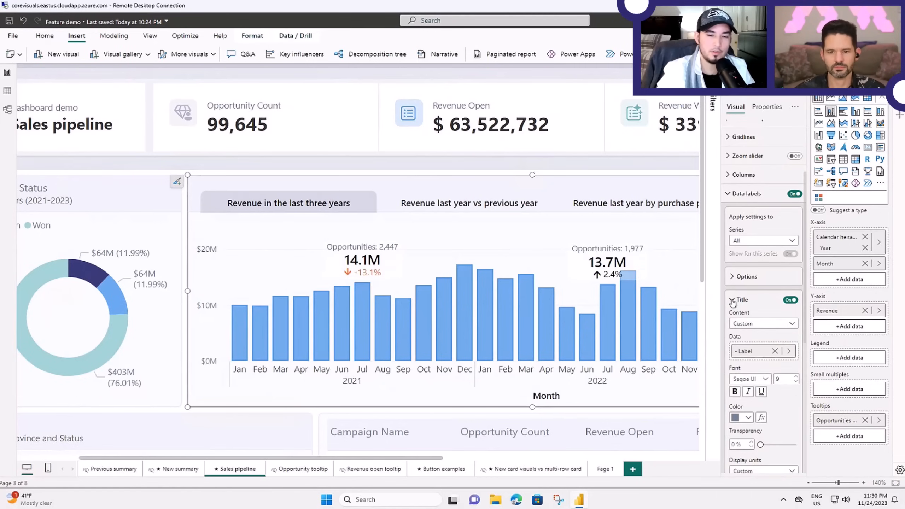
pyautogui.click(789, 325)
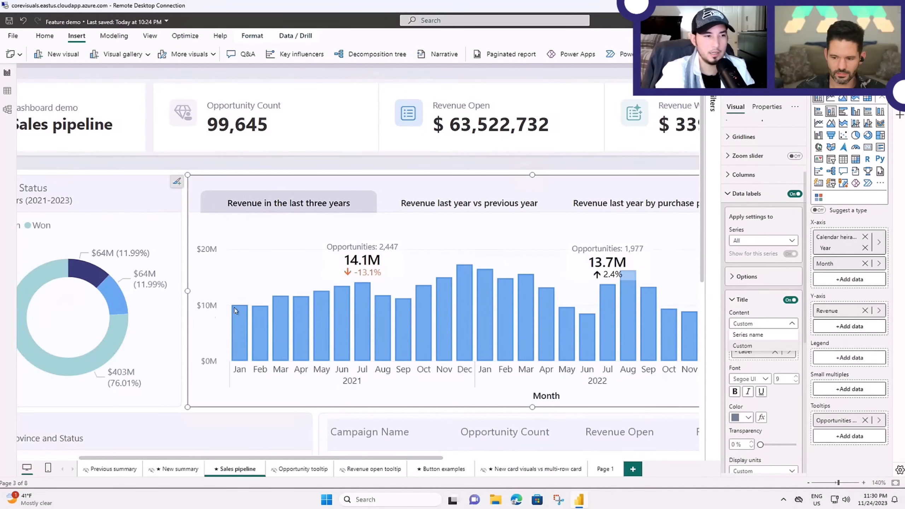
pyautogui.moveTo(369, 458); pyautogui.dragTo(322, 461)
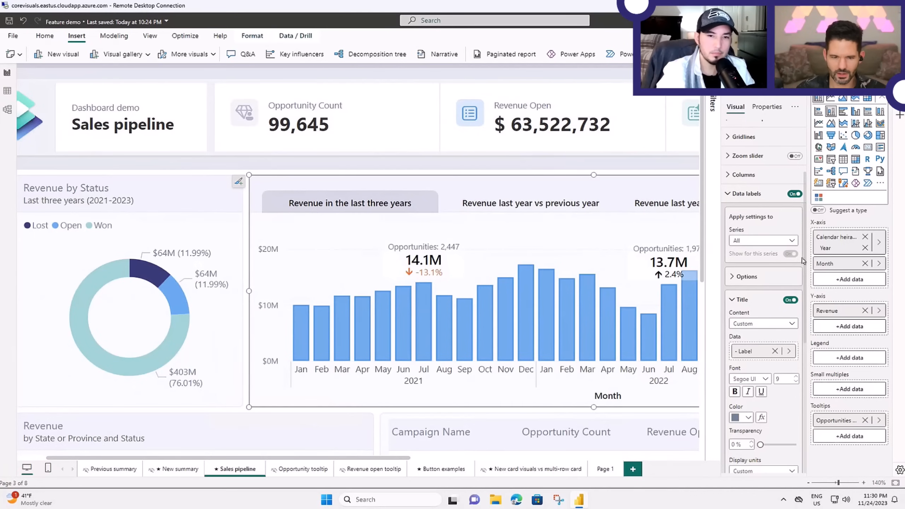
# - Examine the content choices and display units options for the data label title without changing them
pyautogui.click(789, 323)
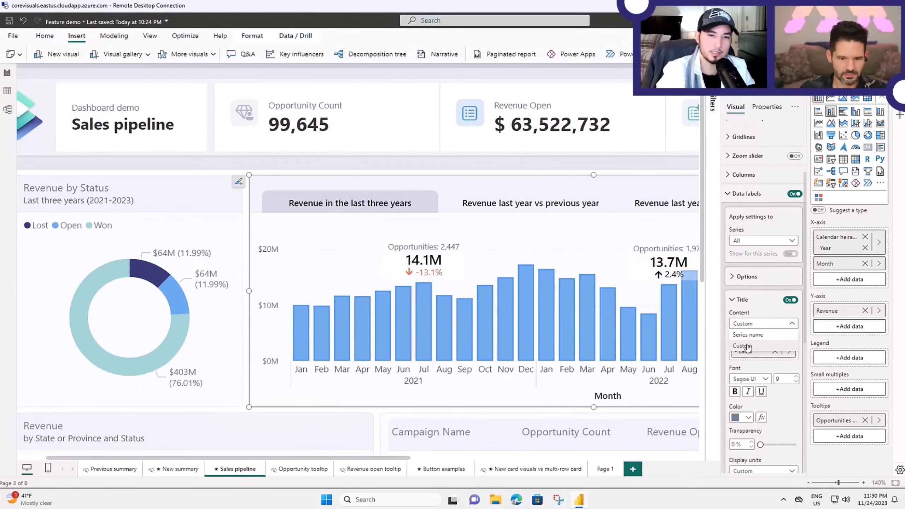
pyautogui.click(757, 312)
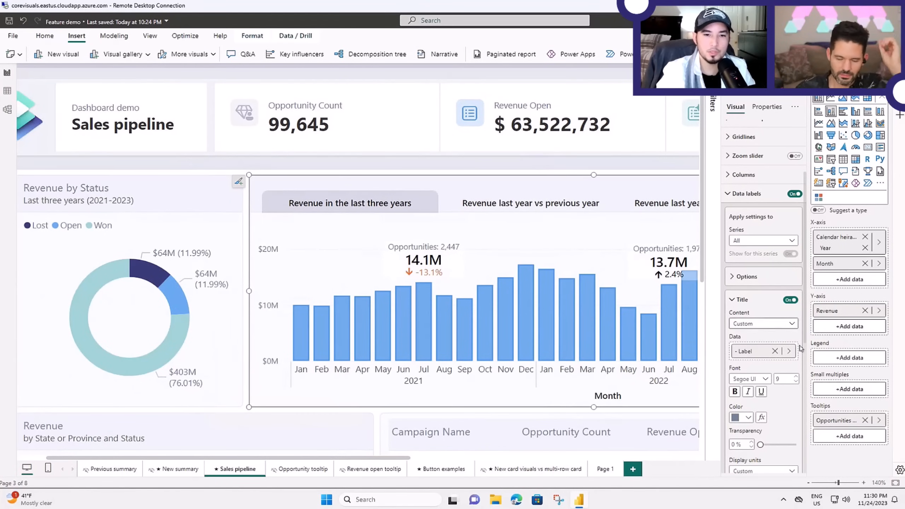
pyautogui.scroll(-3, 780, 395)
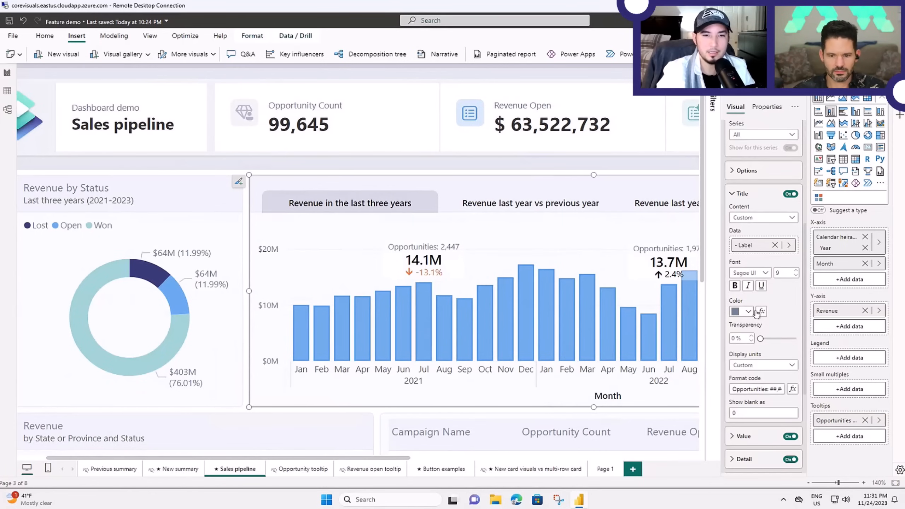
pyautogui.click(761, 365)
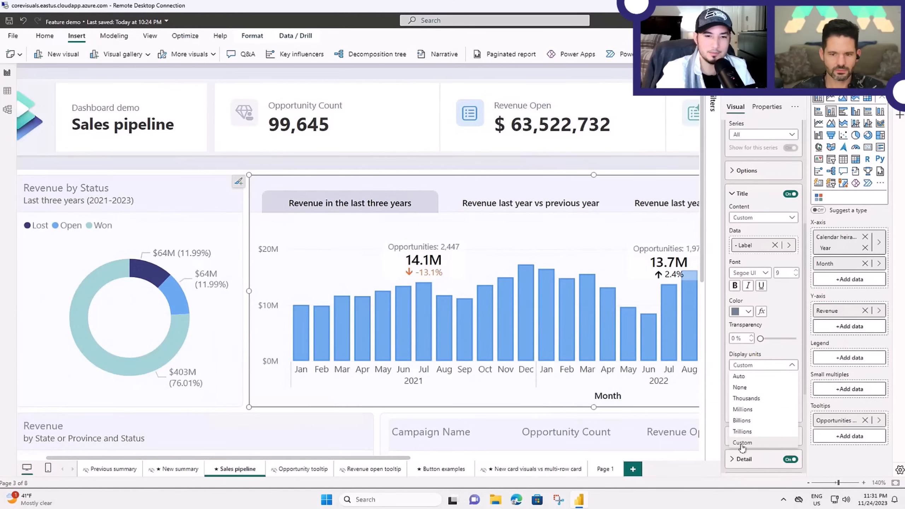
pyautogui.click(788, 354)
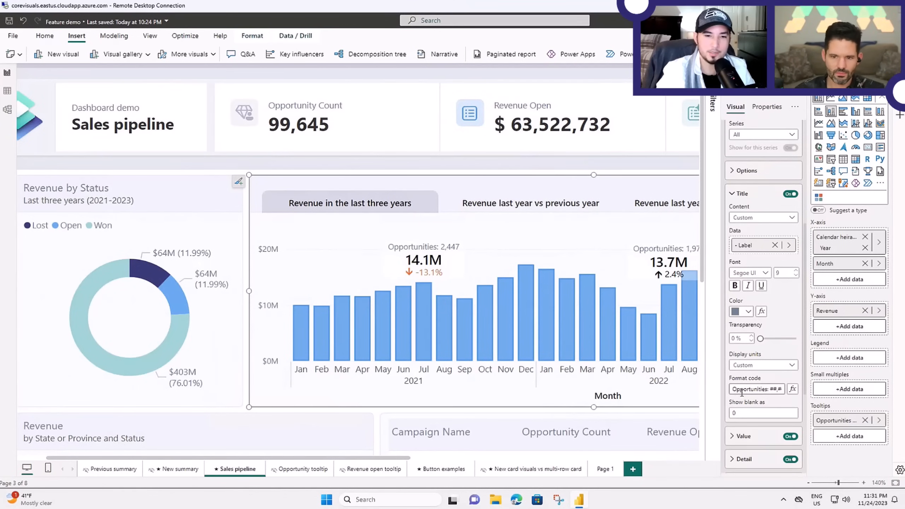
# - Inspect the "Opportunities" text and number placeholders in the label title's custom format code, then collapse the Title settings
pyautogui.moveTo(732, 389); pyautogui.dragTo(783, 389)
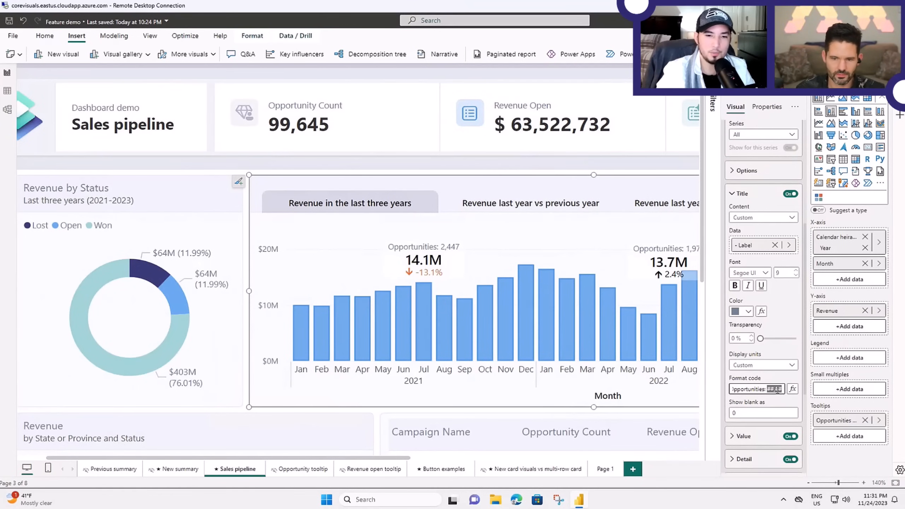
pyautogui.click(776, 389)
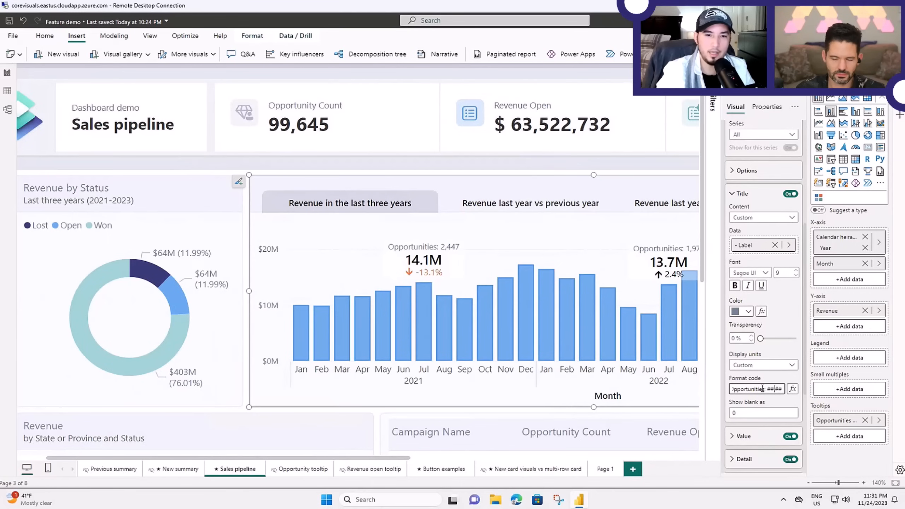
pyautogui.moveTo(762, 389); pyautogui.dragTo(731, 391)
pyautogui.click(734, 390)
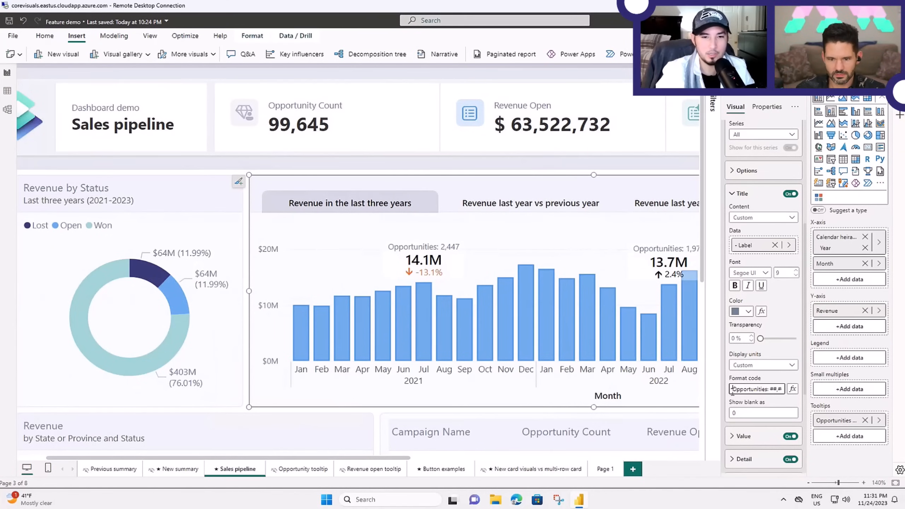
pyautogui.moveTo(751, 390); pyautogui.dragTo(769, 390)
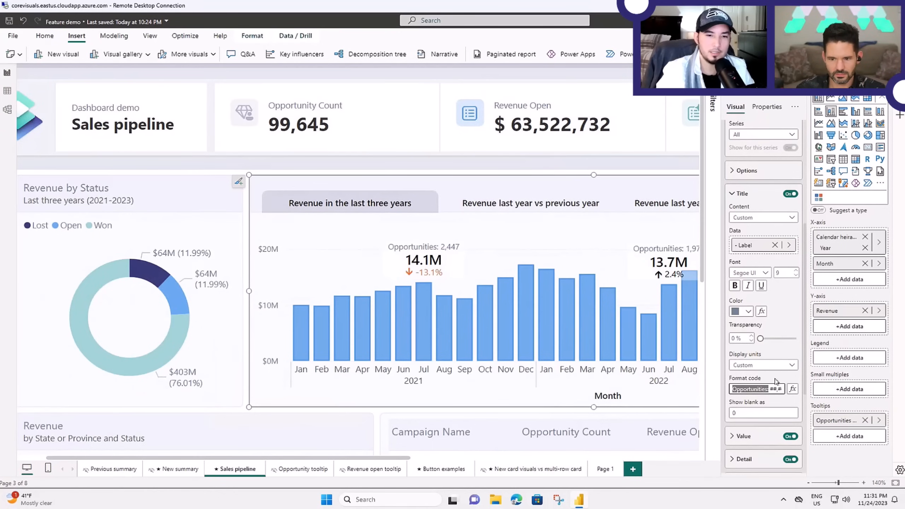
pyautogui.click(776, 378)
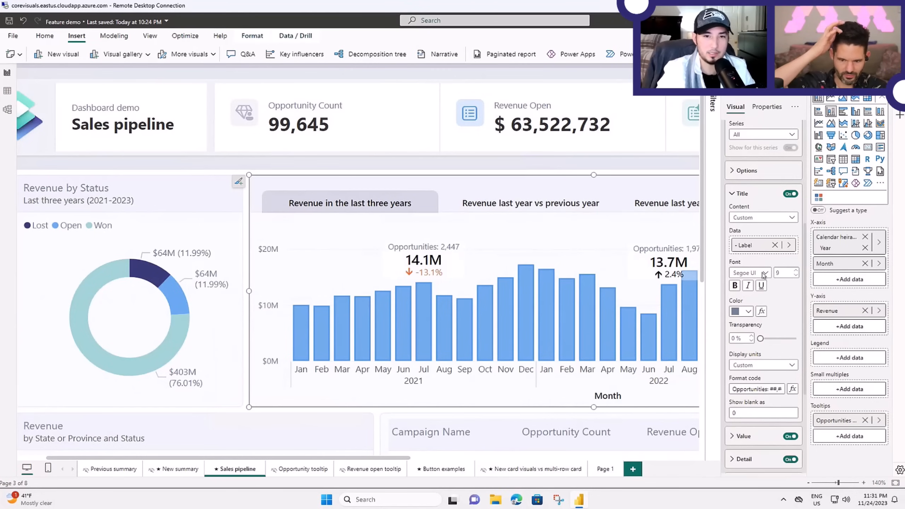
pyautogui.click(739, 194)
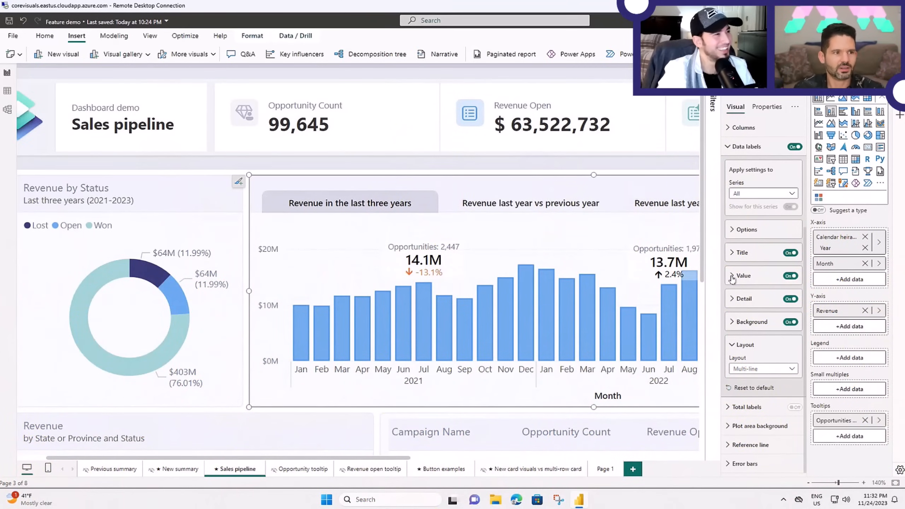
# - Show the data labels' Value settings and review the field, font, color, display units and decimal places
pyautogui.click(732, 277)
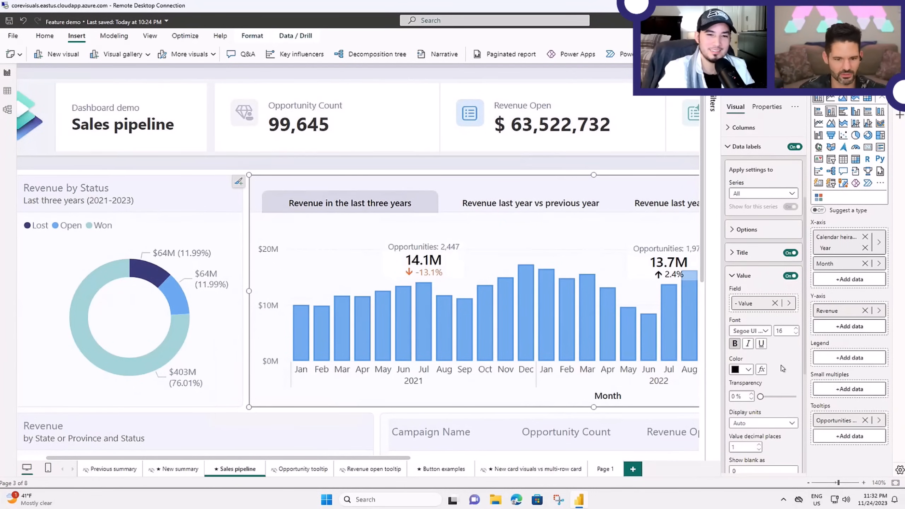
pyautogui.scroll(-2, 781, 369)
pyautogui.scroll(-1, 782, 370)
pyautogui.scroll(1, 781, 368)
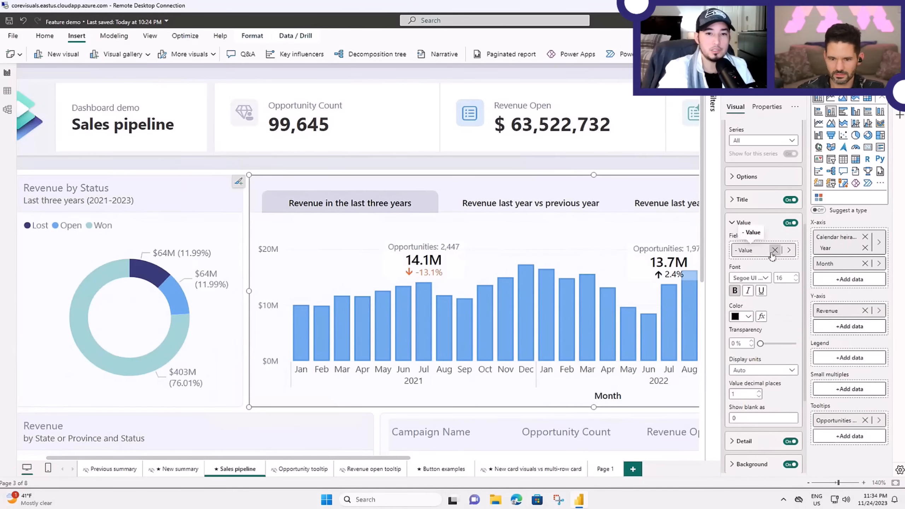
# - Check which measures can be chosen as the label value's field, then collapse the Value settings
pyautogui.click(787, 252)
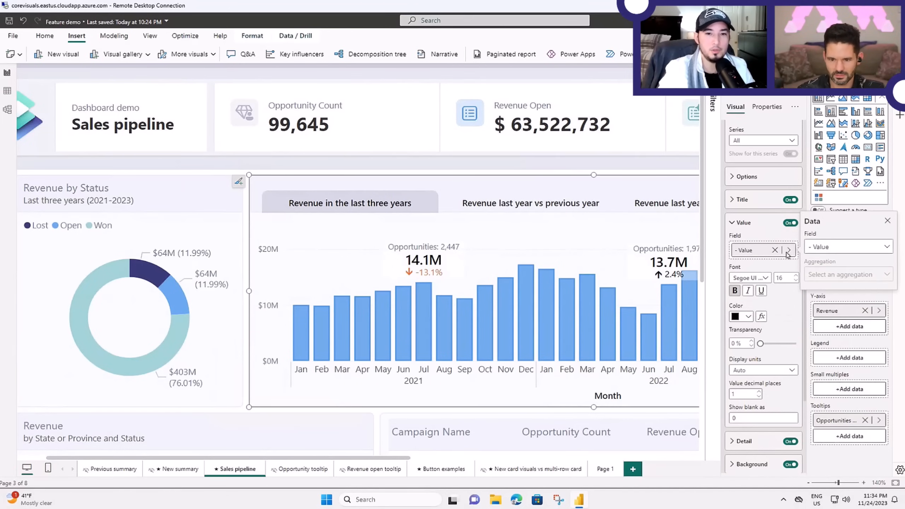
pyautogui.click(772, 238)
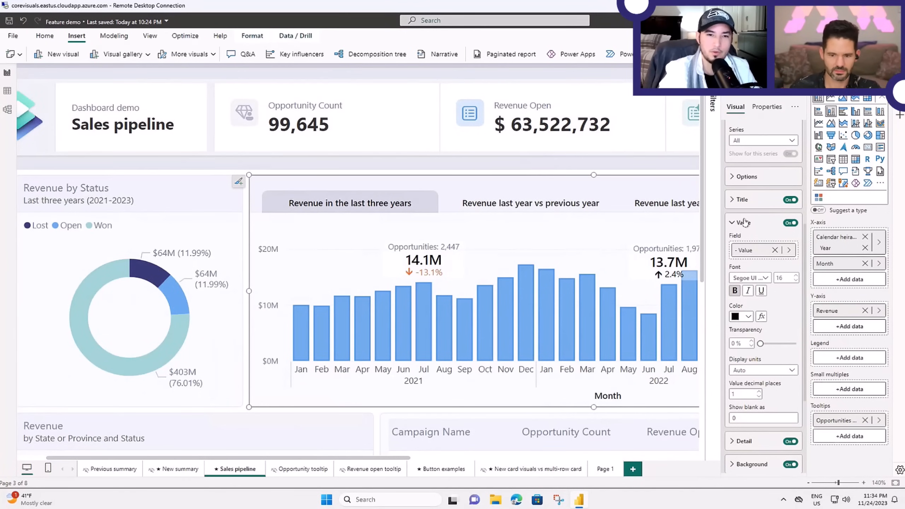
pyautogui.click(788, 251)
pyautogui.click(869, 247)
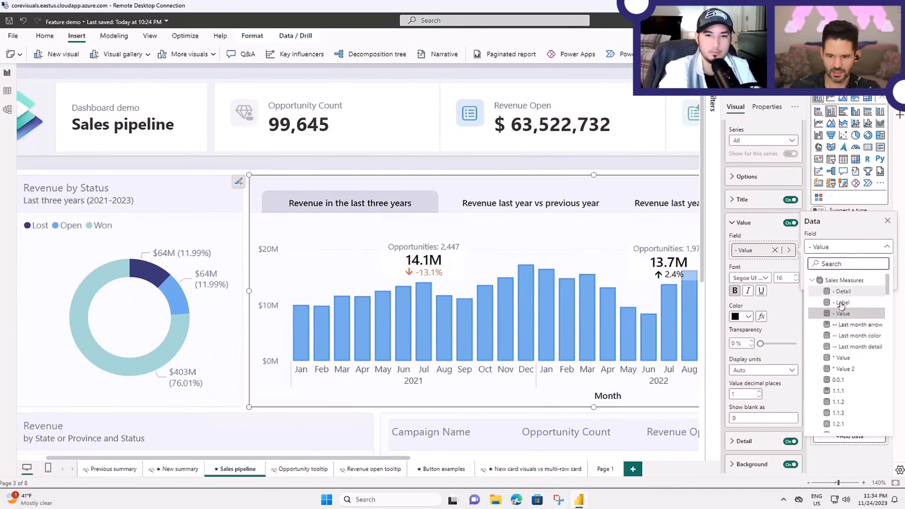
pyautogui.click(774, 263)
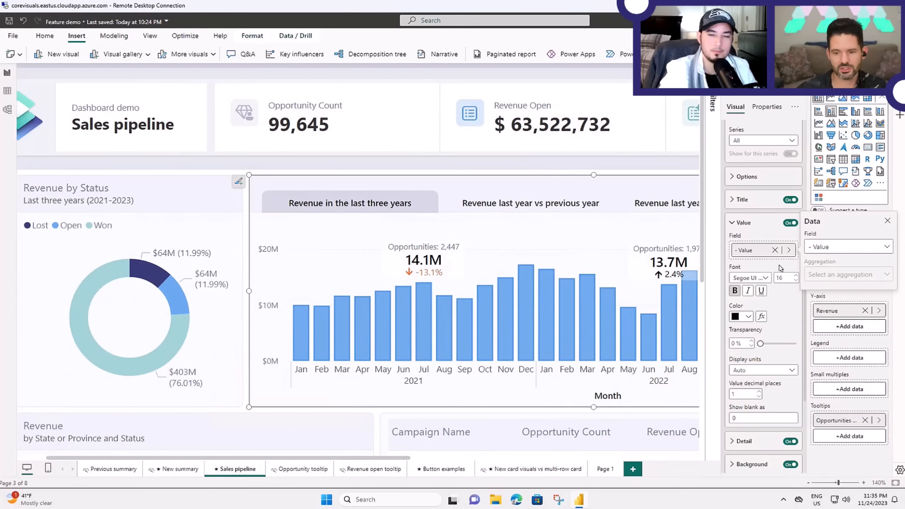
pyautogui.press('Escape')
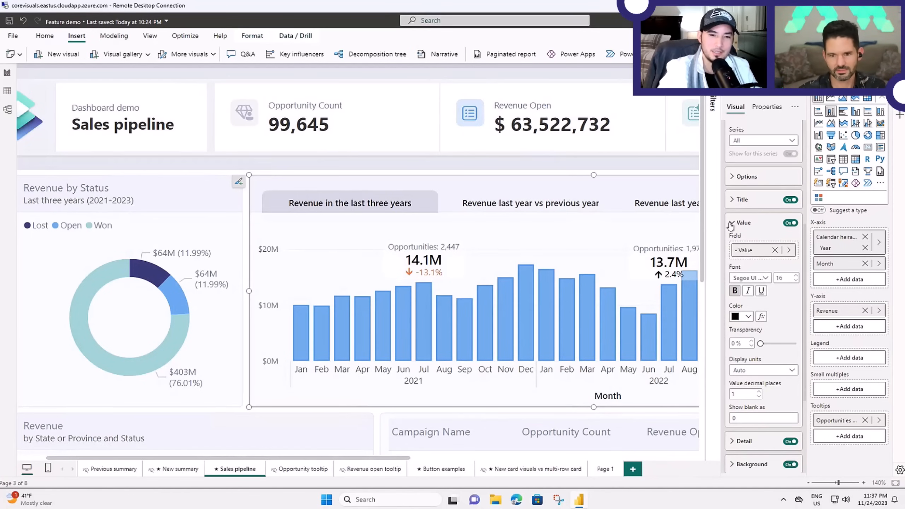
pyautogui.click(730, 224)
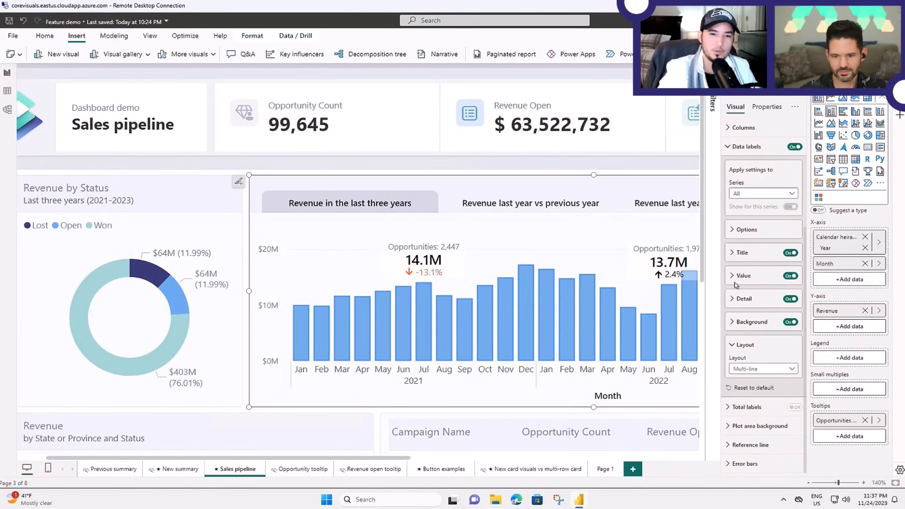
# - Inspect the Detail settings' conditional color rules, cancel without changes, and bring the chart's 2023 columns into view
pyautogui.click(730, 300)
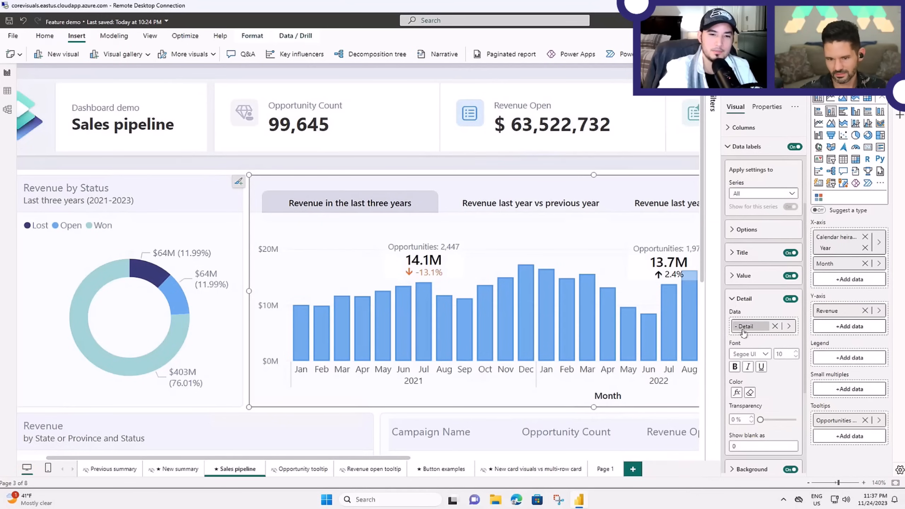
pyautogui.scroll(-2, 755, 369)
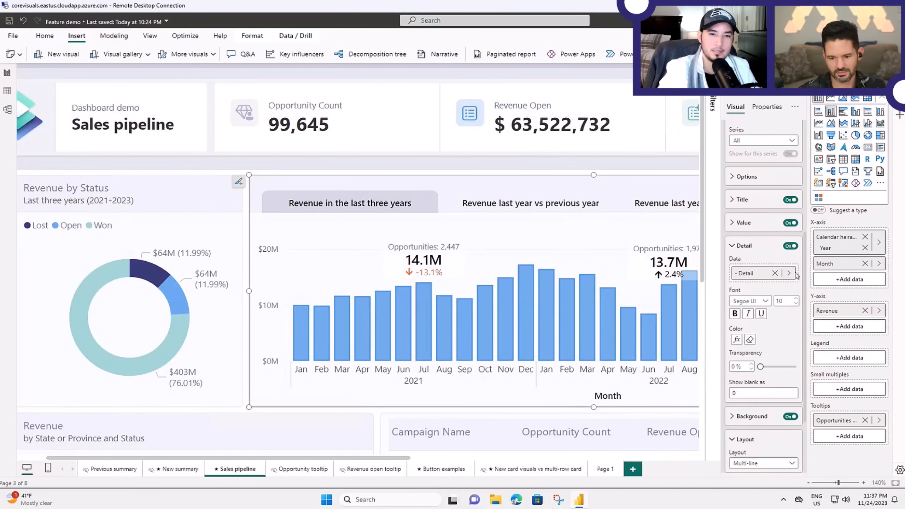
pyautogui.click(736, 339)
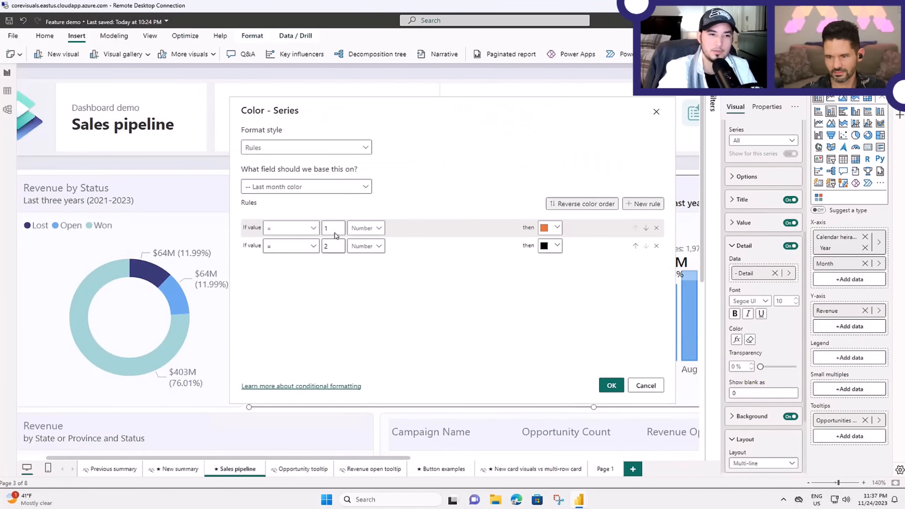
pyautogui.click(645, 385)
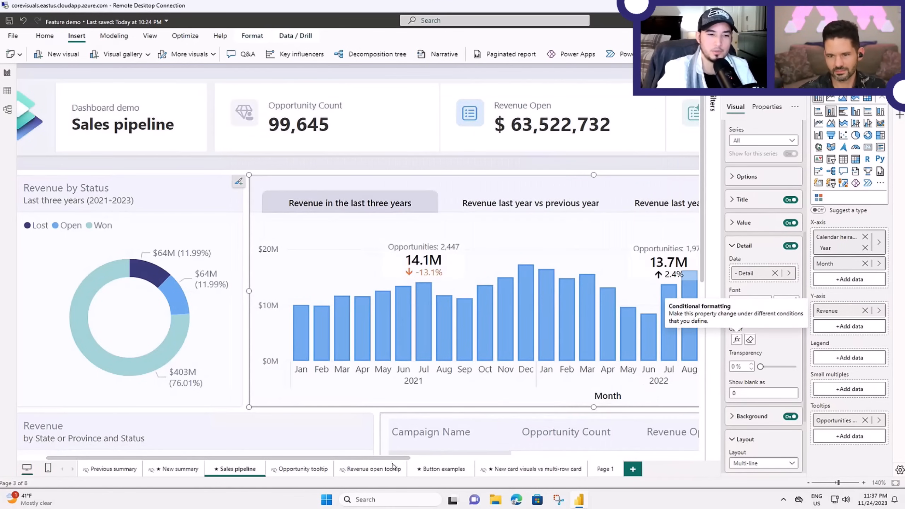
pyautogui.moveTo(397, 458); pyautogui.dragTo(522, 463)
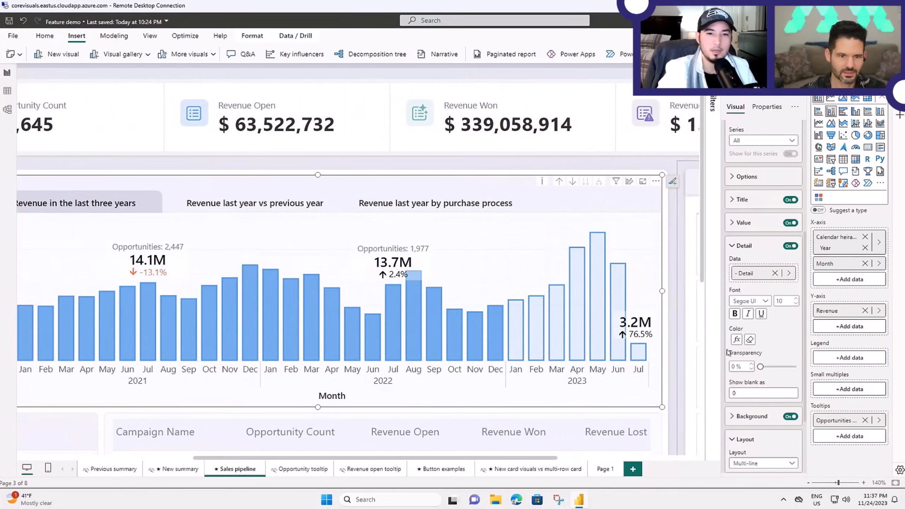
# - Expand the data labels' Title and Value settings and compare them with the labels on the chart
pyautogui.click(735, 203)
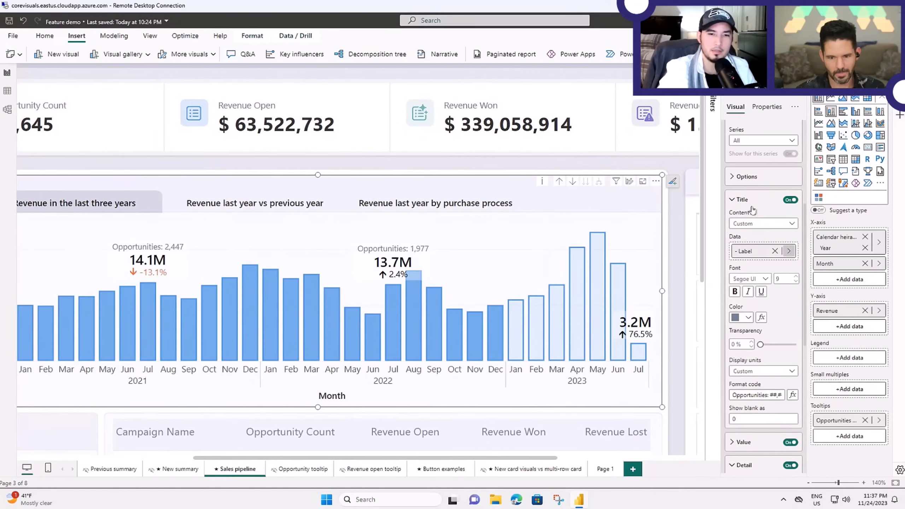
pyautogui.click(732, 200)
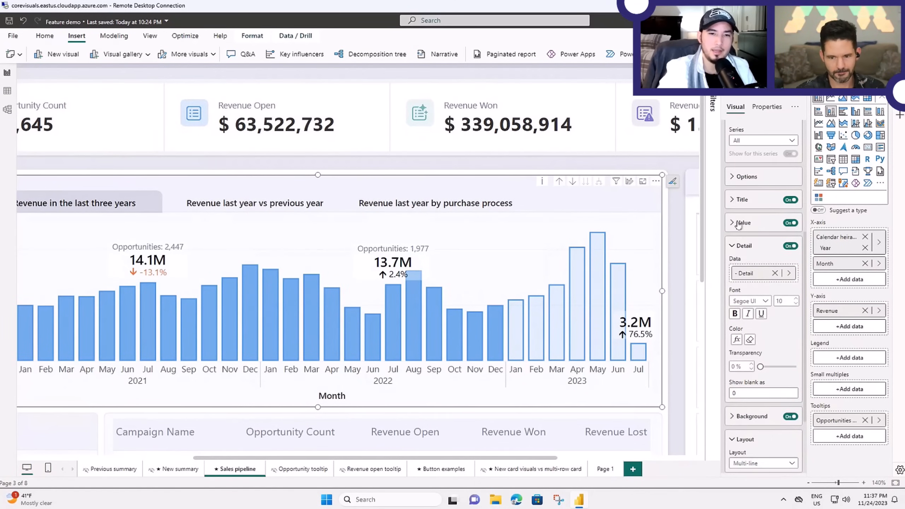
pyautogui.click(732, 201)
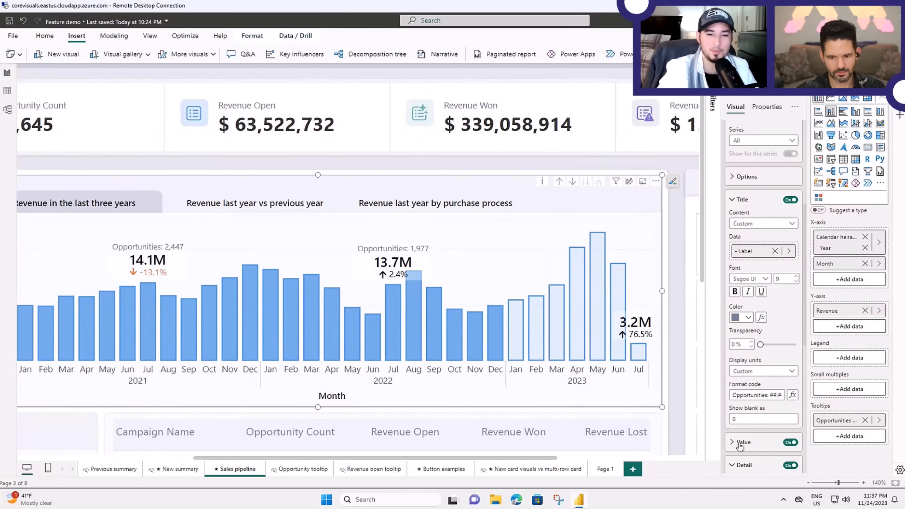
pyautogui.scroll(-3, 738, 446)
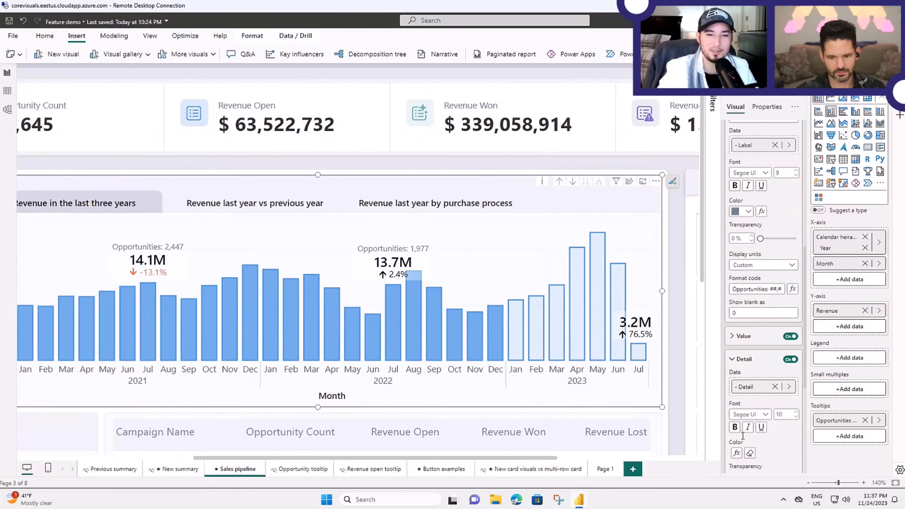
pyautogui.click(732, 335)
pyautogui.scroll(-4, 783, 369)
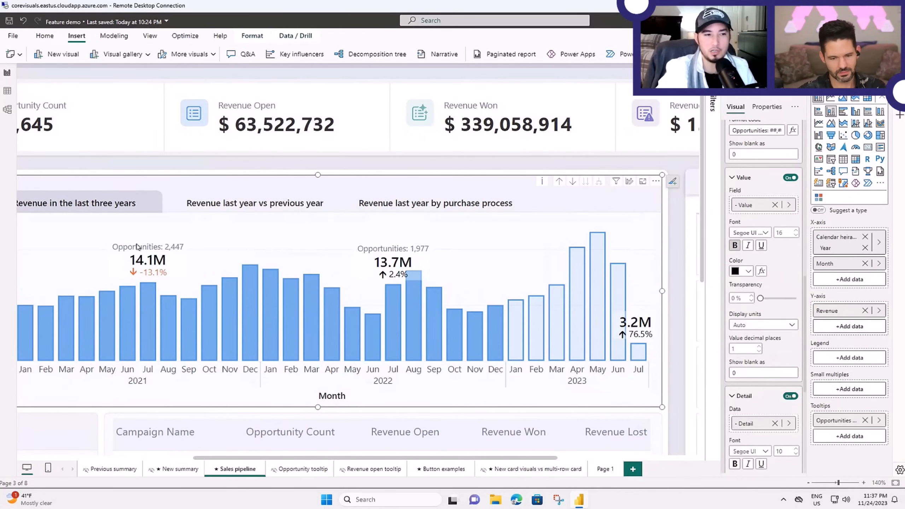
pyautogui.scroll(4, 768, 253)
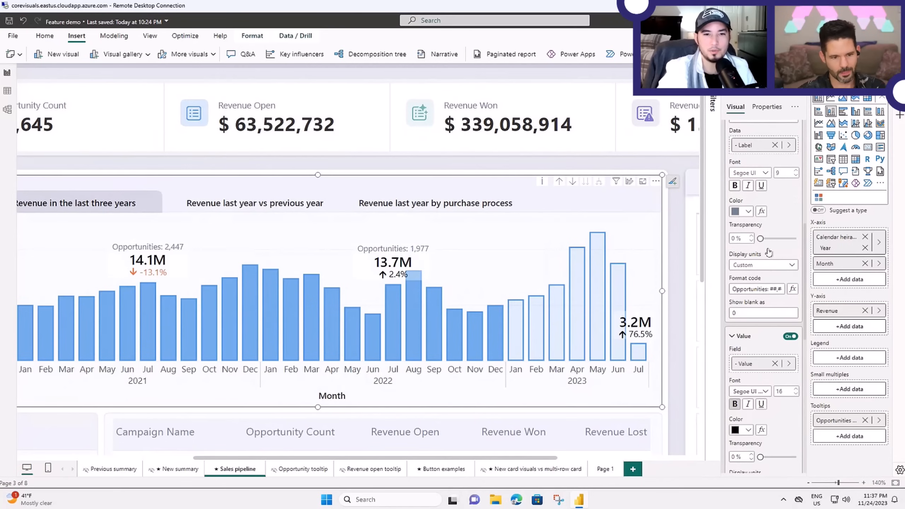
pyautogui.scroll(1, 769, 252)
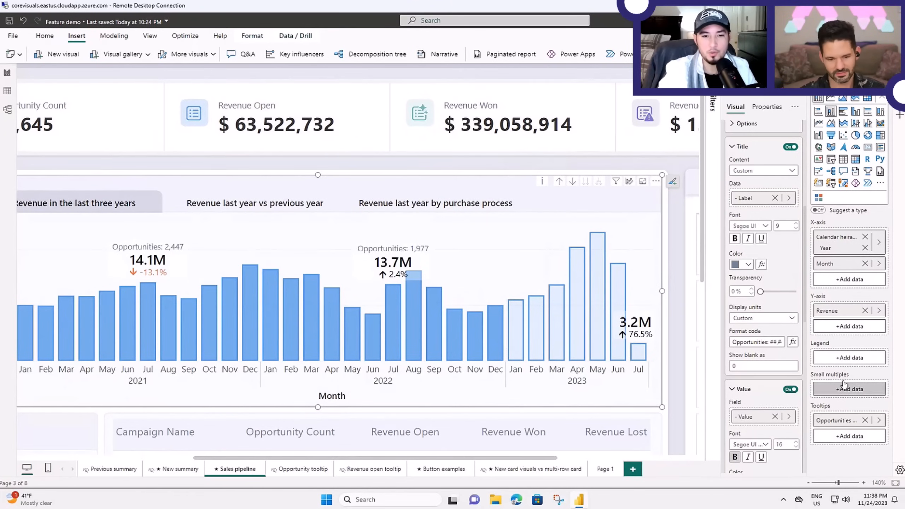
# - Collapse the column chart's data label Detail and Value settings and check which Layout options are available, keeping Multi-line
pyautogui.scroll(-6, 780, 402)
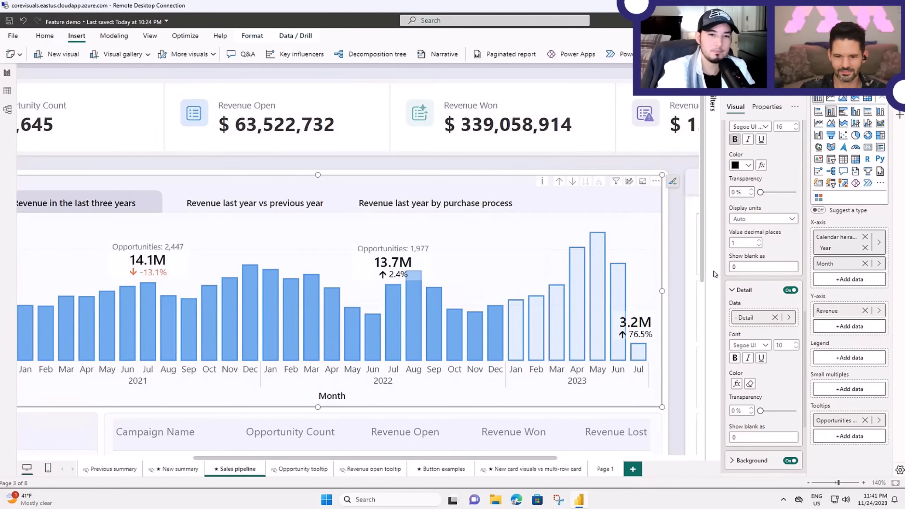
pyautogui.click(737, 290)
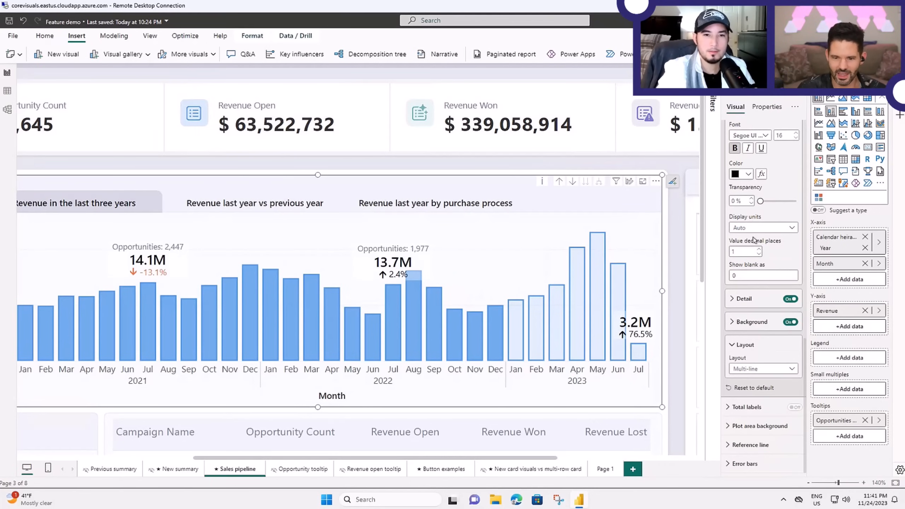
pyautogui.scroll(3, 760, 254)
pyautogui.click(732, 185)
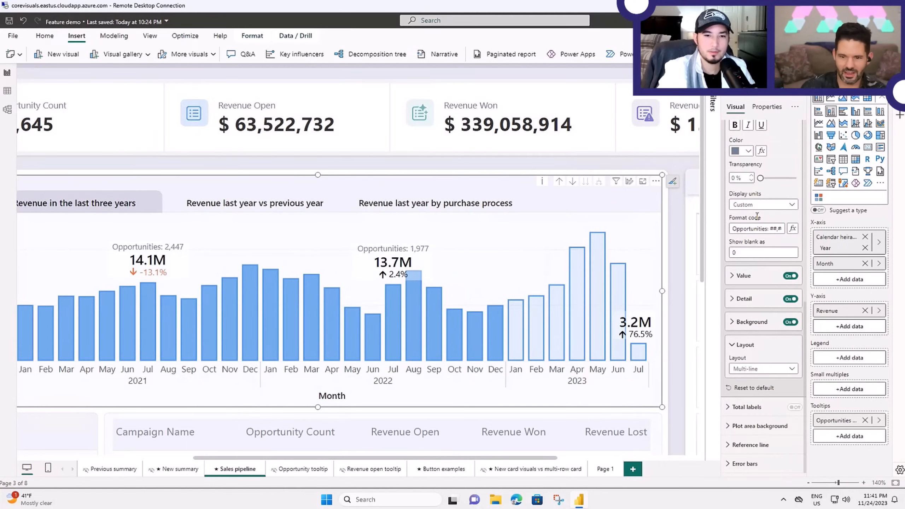
pyautogui.click(791, 369)
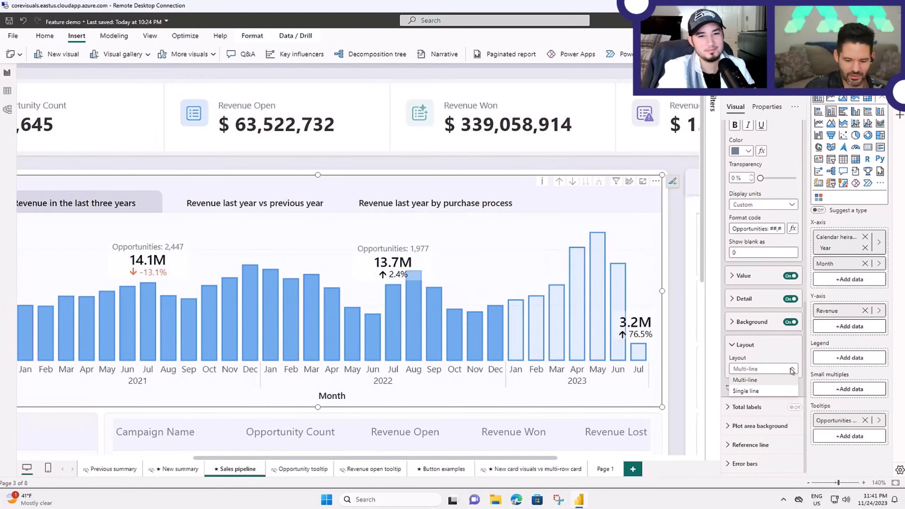
pyautogui.click(790, 358)
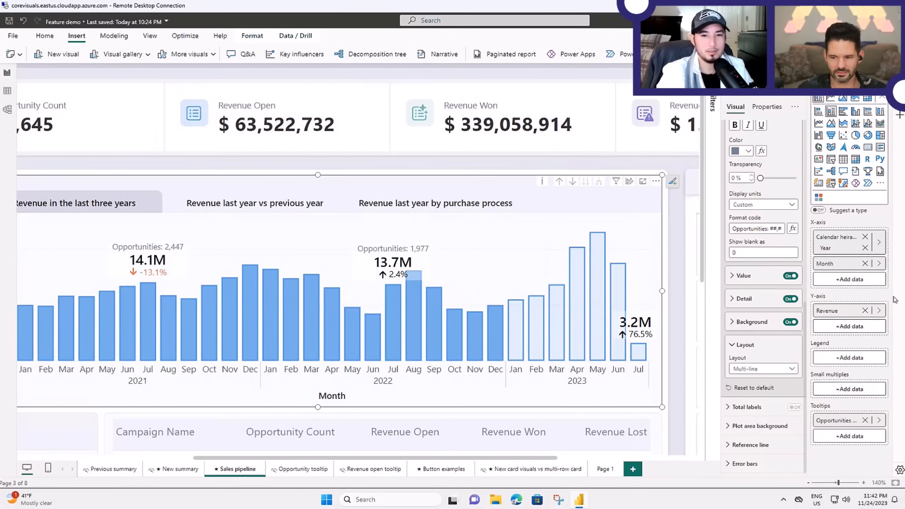
# - Review the column chart's data label Title settings, including content, data field, font, color and custom format code
pyautogui.scroll(3, 760, 298)
pyautogui.scroll(2, 761, 297)
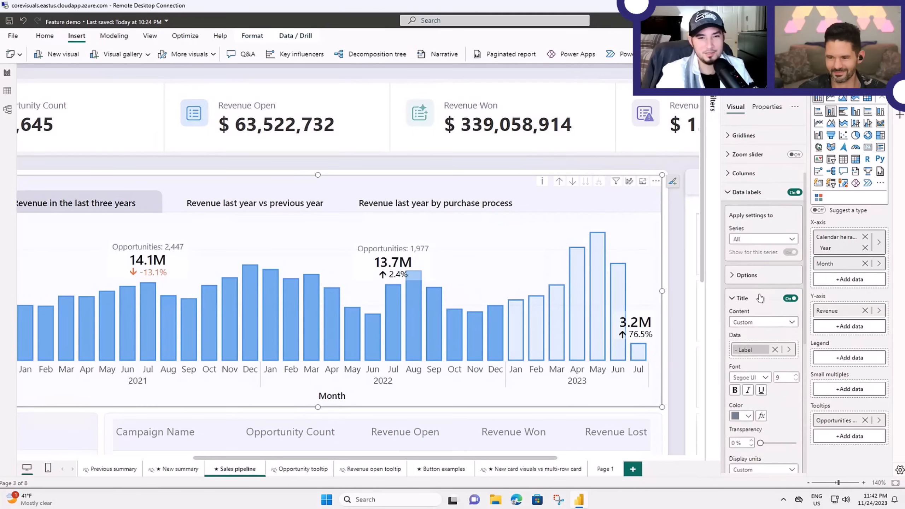
pyautogui.scroll(1, 756, 314)
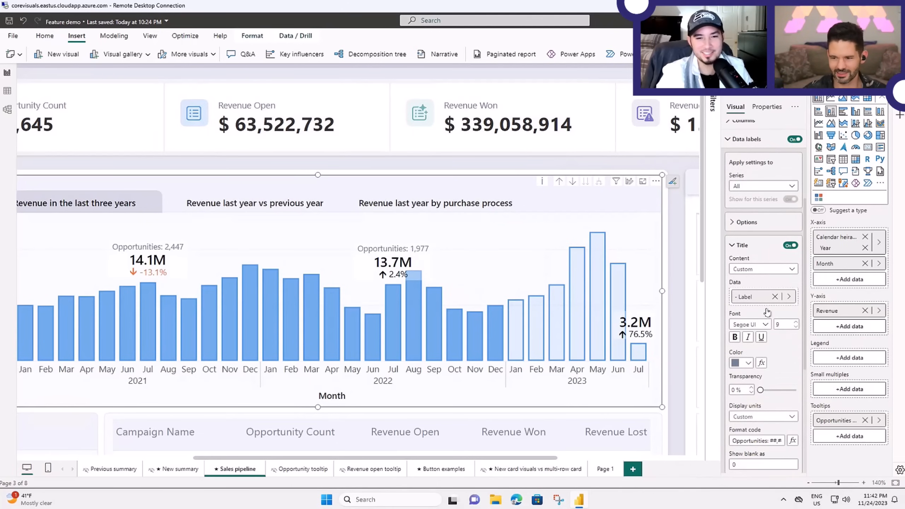
pyautogui.scroll(-1, 770, 338)
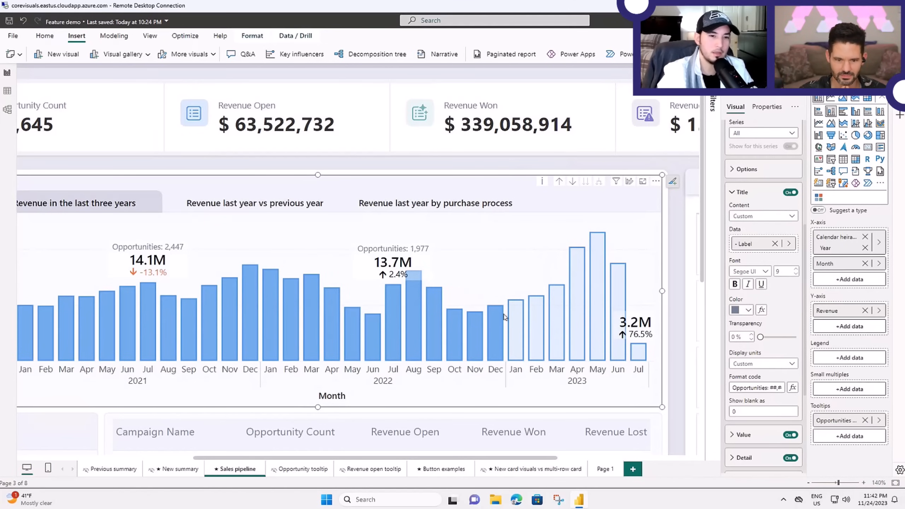
pyautogui.moveTo(541, 321)
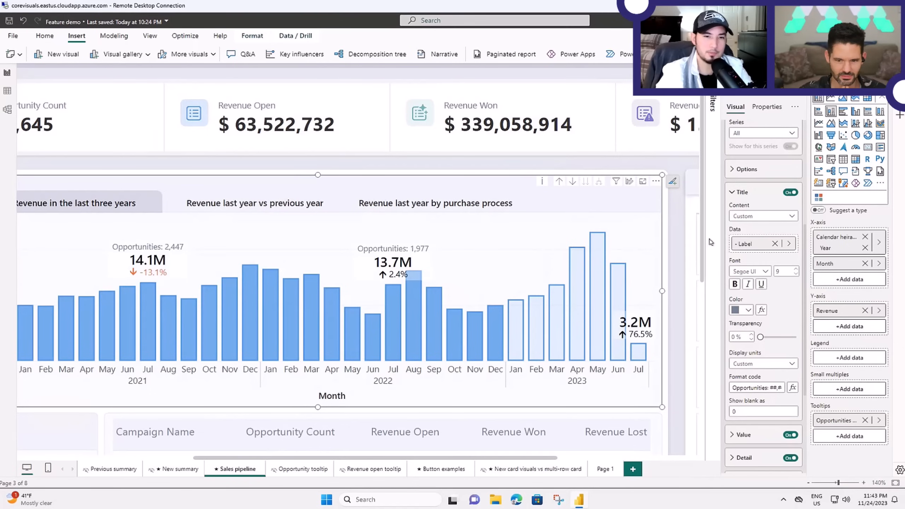
pyautogui.scroll(-1, 700, 235)
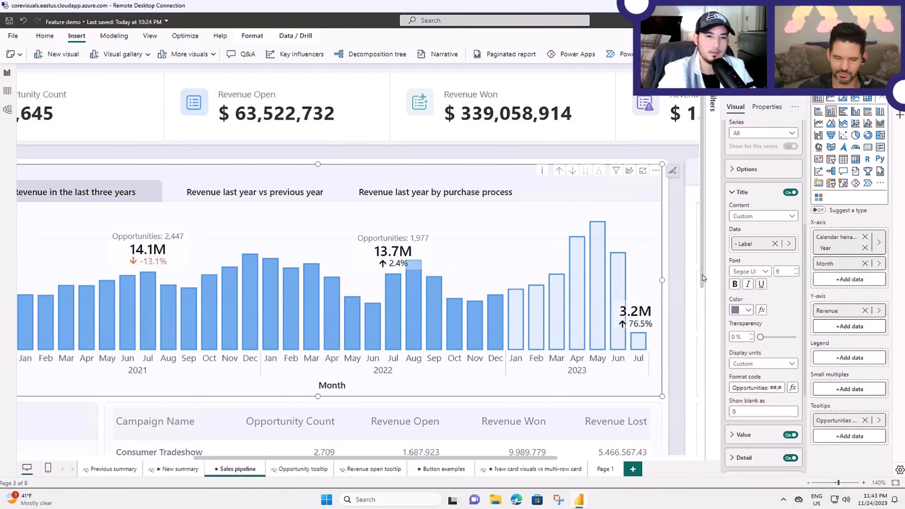
# - Bring the Revenue by State or Province and Status bar chart into close view and select it
pyautogui.moveTo(702, 278); pyautogui.dragTo(705, 308)
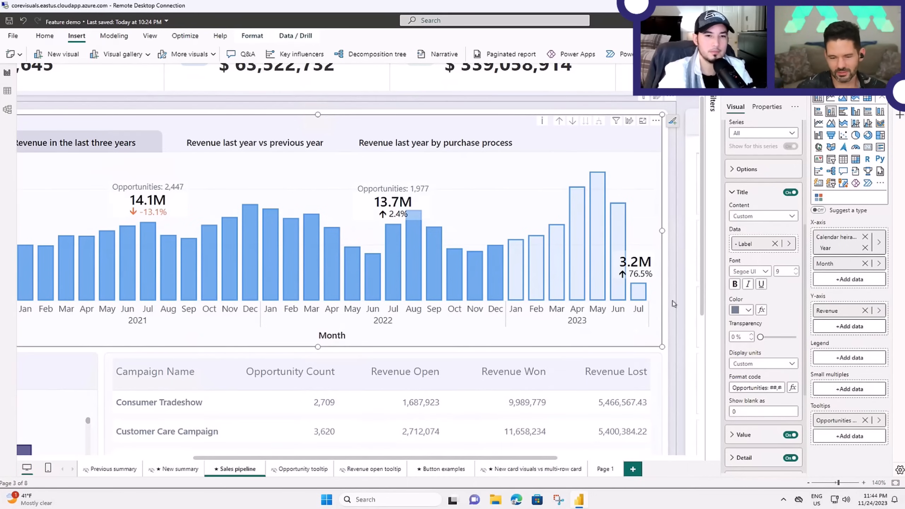
pyautogui.keyDown('ctrl'); pyautogui.scroll(-3, 676, 306); pyautogui.keyUp('ctrl')
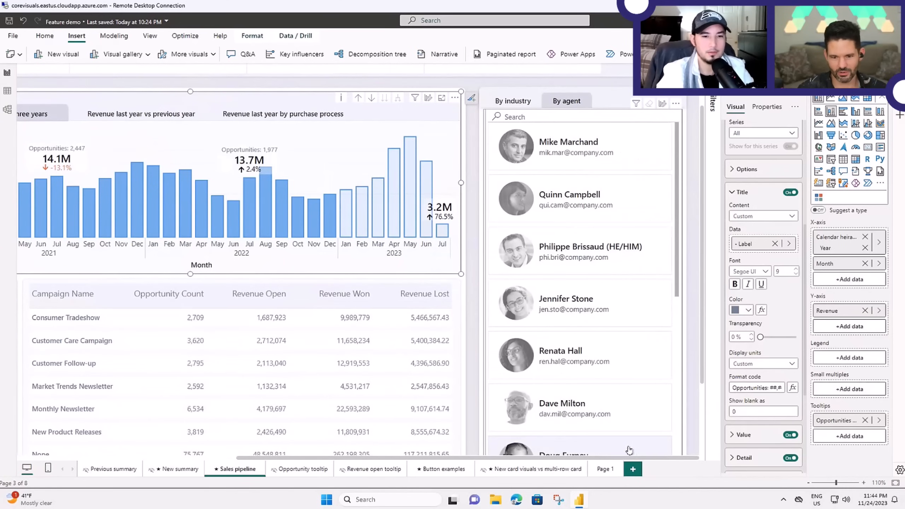
pyautogui.moveTo(634, 459); pyautogui.dragTo(476, 469)
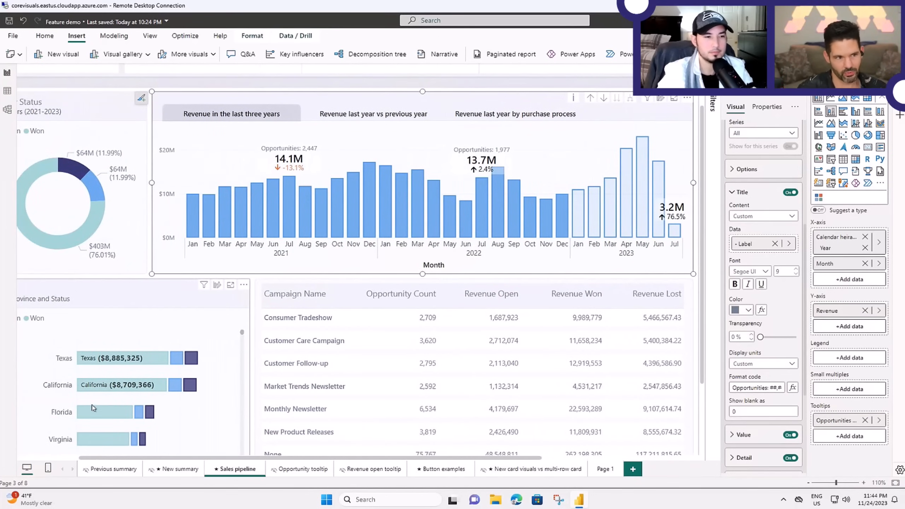
pyautogui.scroll(2, 94, 408)
pyautogui.scroll(1, 113, 401)
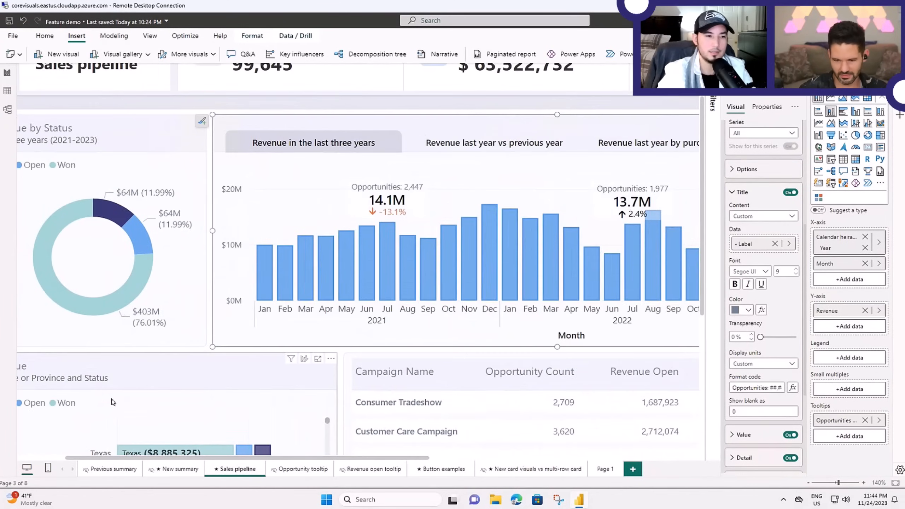
pyautogui.scroll(-5, 116, 392)
pyautogui.scroll(2, 118, 383)
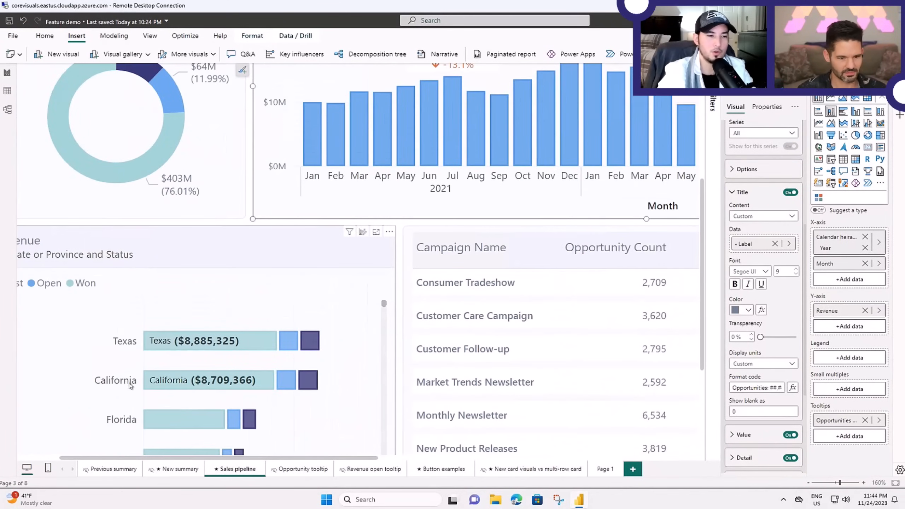
pyautogui.scroll(-2, 132, 387)
pyautogui.scroll(2, 199, 400)
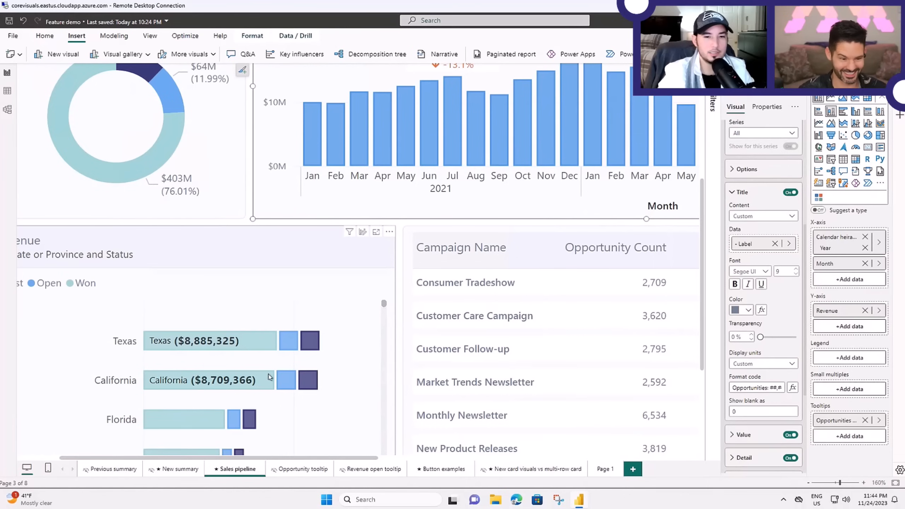
pyautogui.click(264, 305)
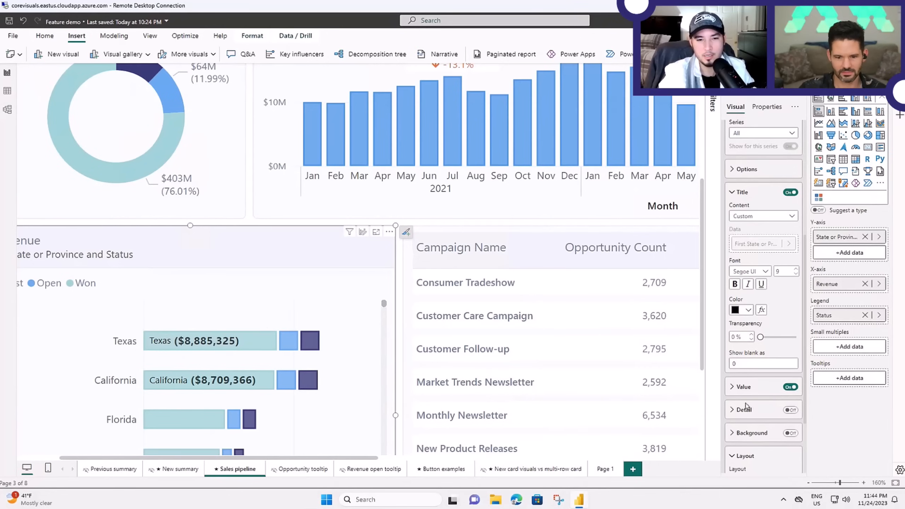
# - Expand the bar chart's Data labels settings and review the Title, Value, Detail, Background and Layout options
pyautogui.scroll(-3, 763, 405)
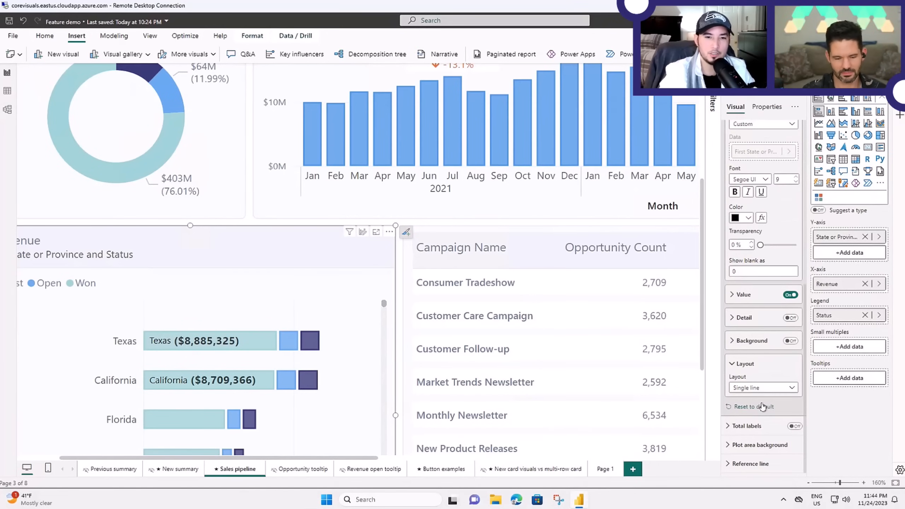
pyautogui.scroll(5, 763, 406)
pyautogui.click(727, 205)
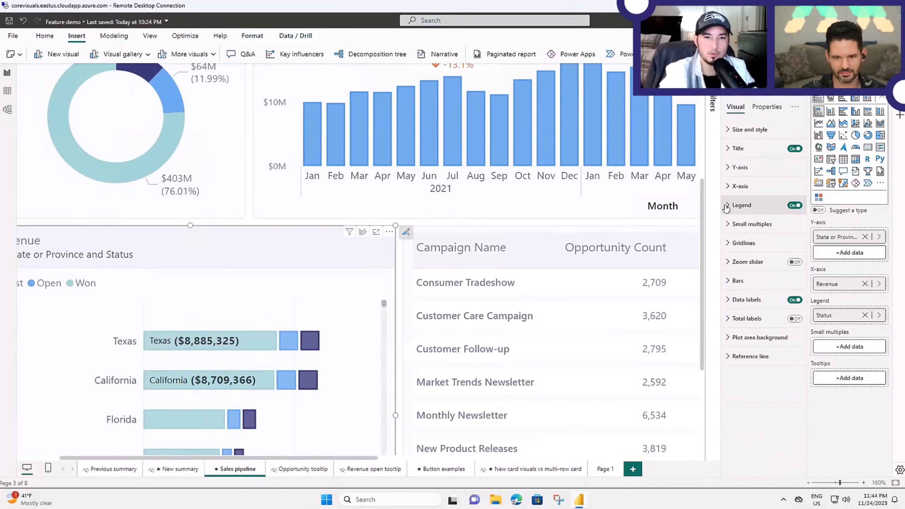
pyautogui.click(726, 208)
pyautogui.click(726, 300)
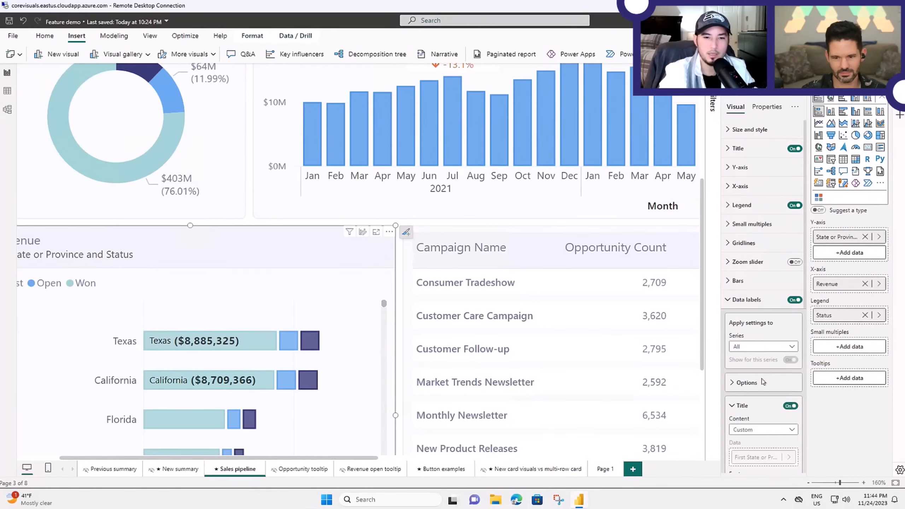
pyautogui.scroll(-3, 762, 382)
pyautogui.scroll(-3, 764, 363)
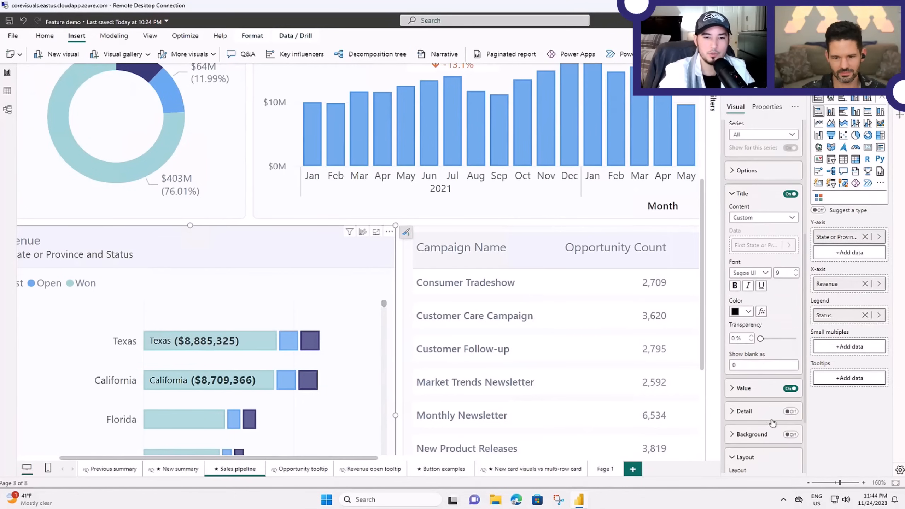
# - Try the Multi-line layout on the bar chart's data labels, and switch the layout back to Single line
pyautogui.scroll(-2, 764, 424)
pyautogui.click(787, 431)
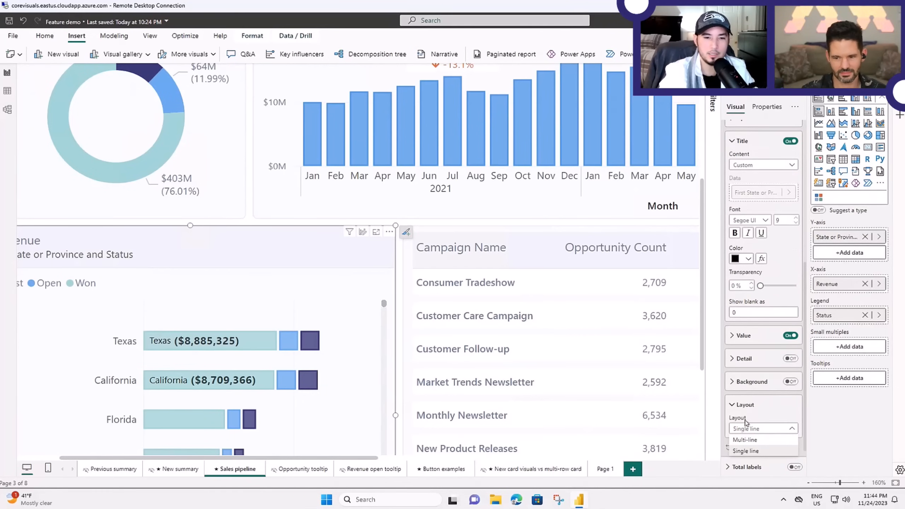
pyautogui.click(757, 442)
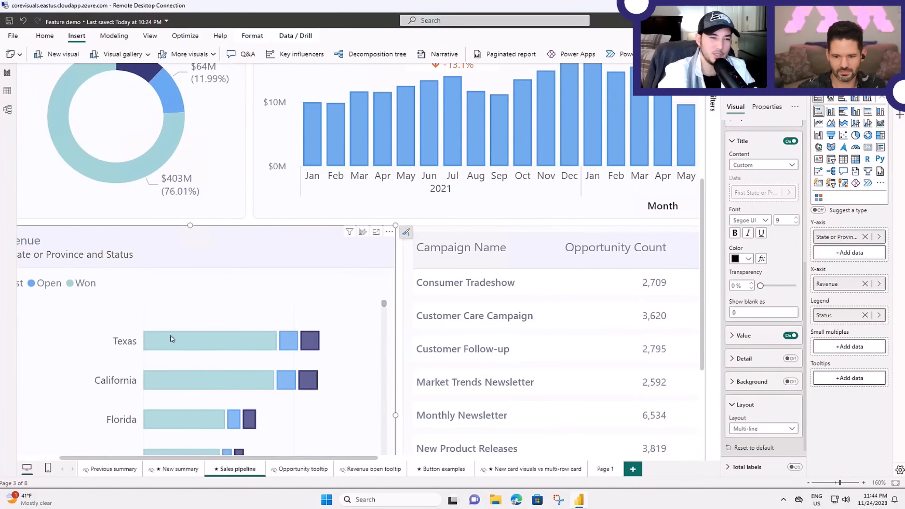
pyautogui.click(766, 429)
pyautogui.click(748, 451)
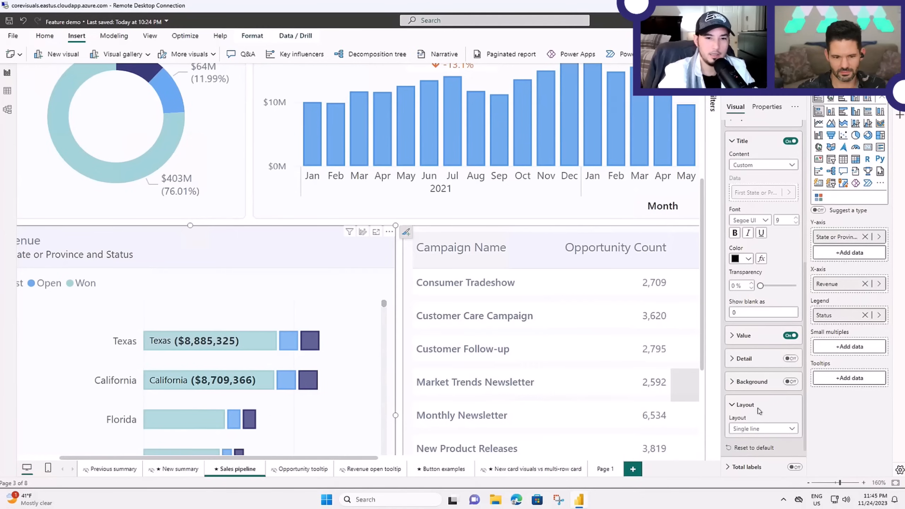
# - Compare the column chart's multi-line labels with the bar chart's single-line labels and their Layout setting
pyautogui.scroll(3, 499, 231)
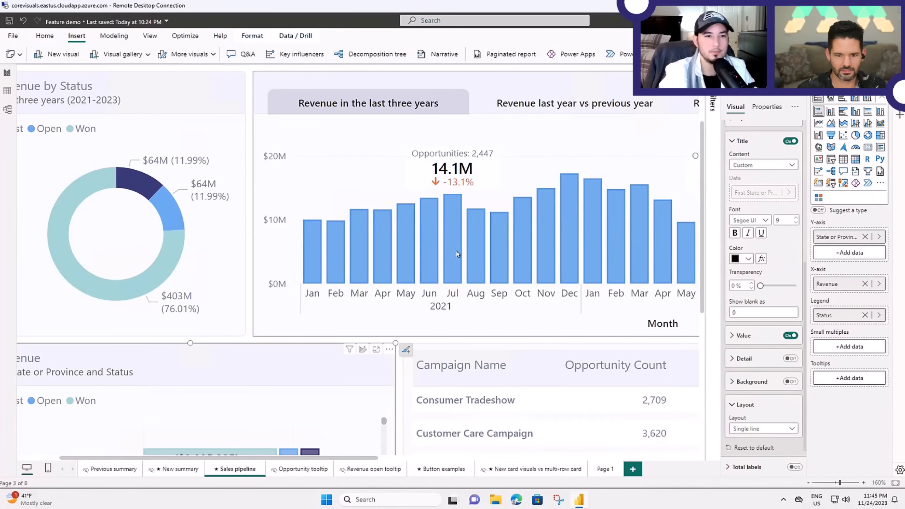
pyautogui.scroll(-3, 456, 252)
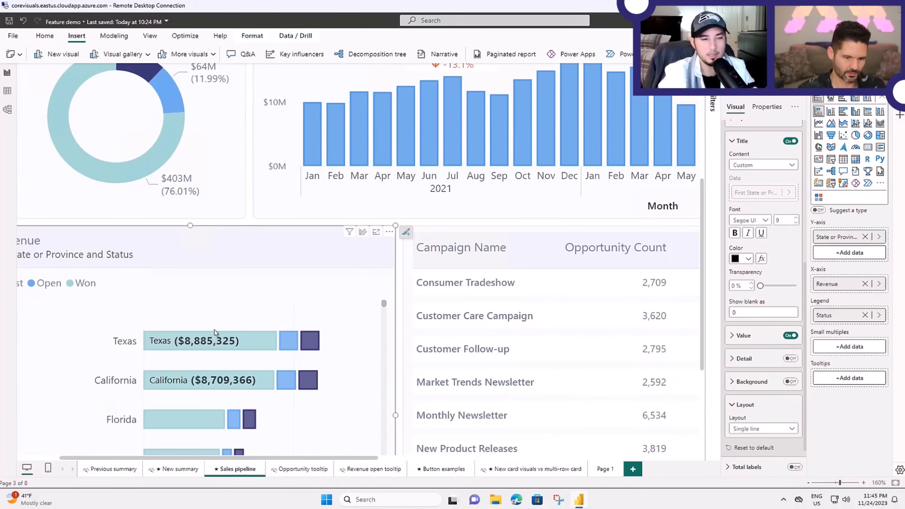
pyautogui.moveTo(207, 341)
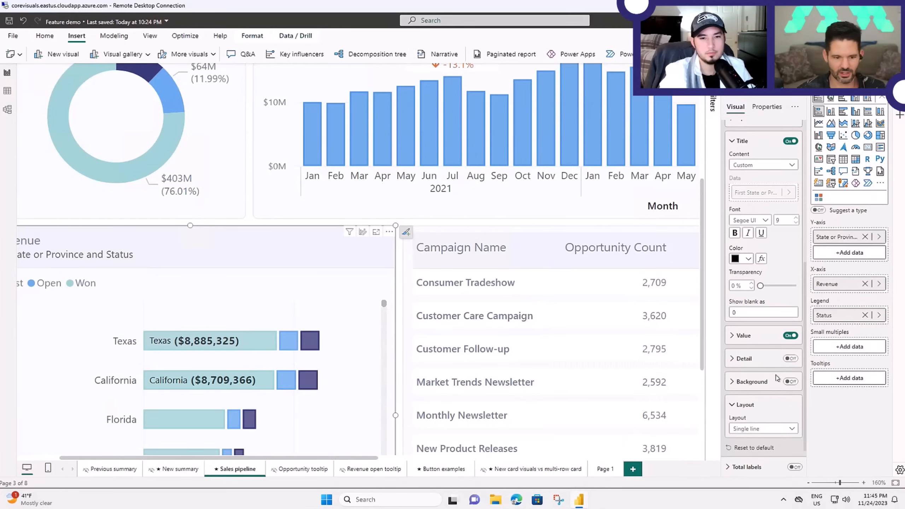
pyautogui.scroll(-1, 762, 398)
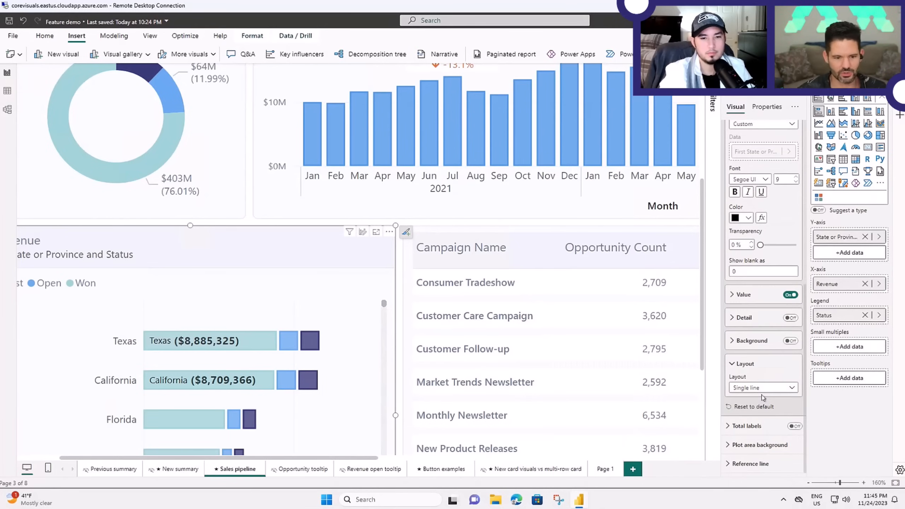